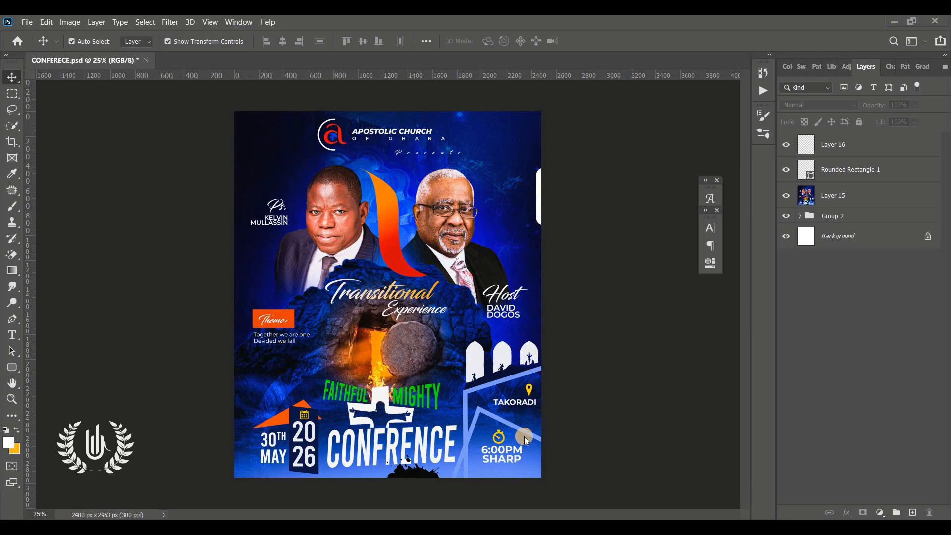
# Look over the resource image files in their folder, then return to Photoshop
pyautogui.click(493, 528)
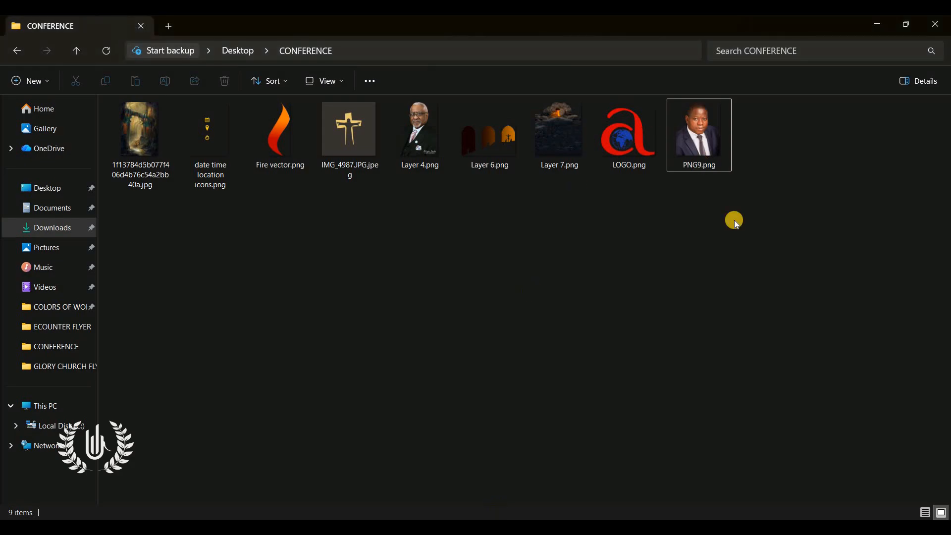
pyautogui.moveTo(737, 248); pyautogui.dragTo(162, 158)
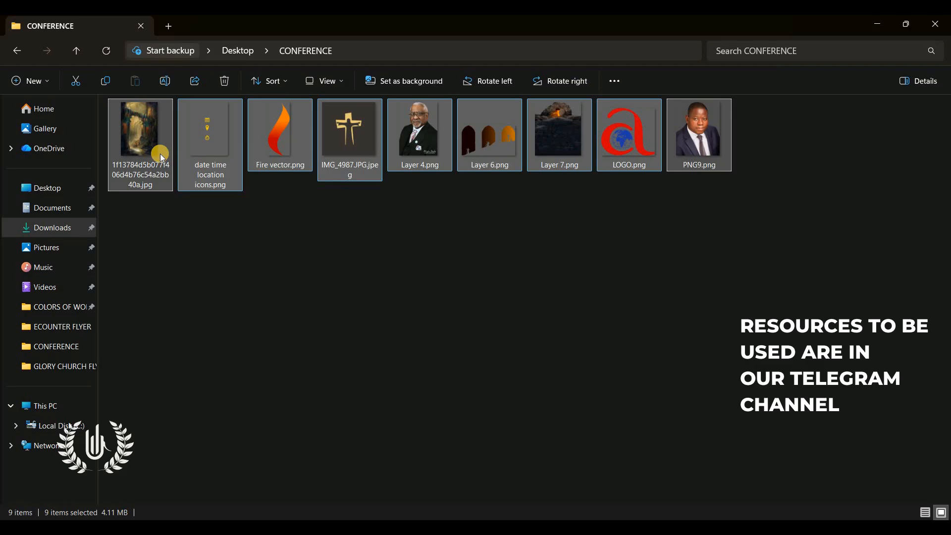
pyautogui.click(269, 242)
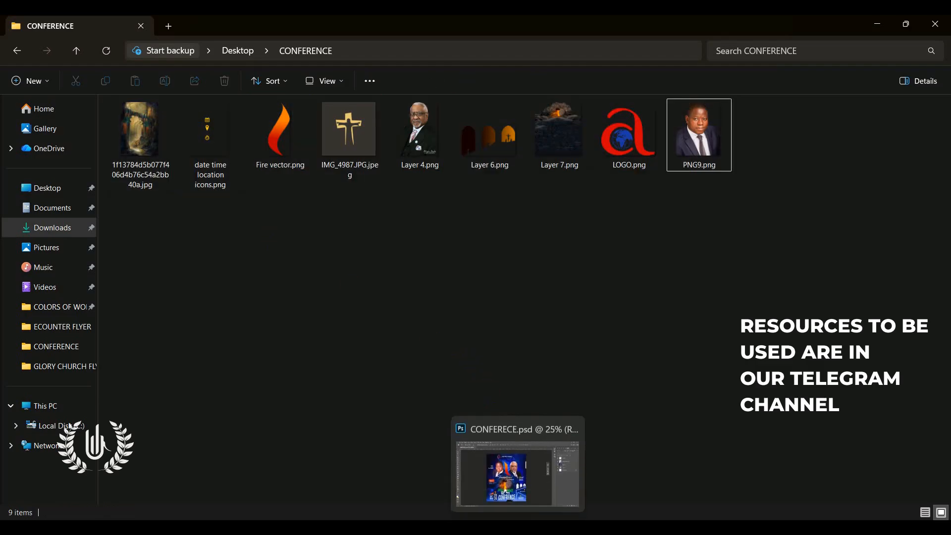
pyautogui.click(518, 528)
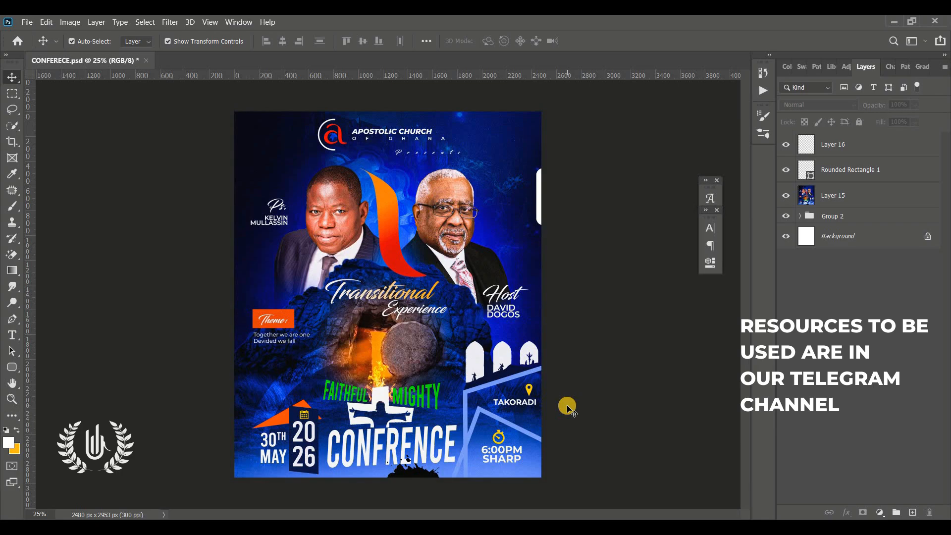
# Create a new 8.268 × 9.843 inch, 300 ppi document and compare it with the finished flyer
pyautogui.click(28, 20)
pyautogui.click(67, 34)
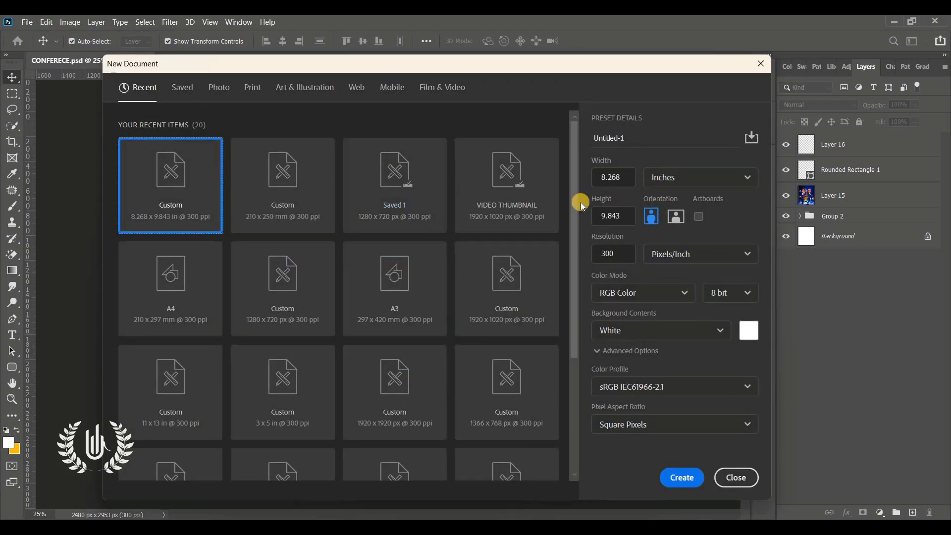
pyautogui.click(624, 178)
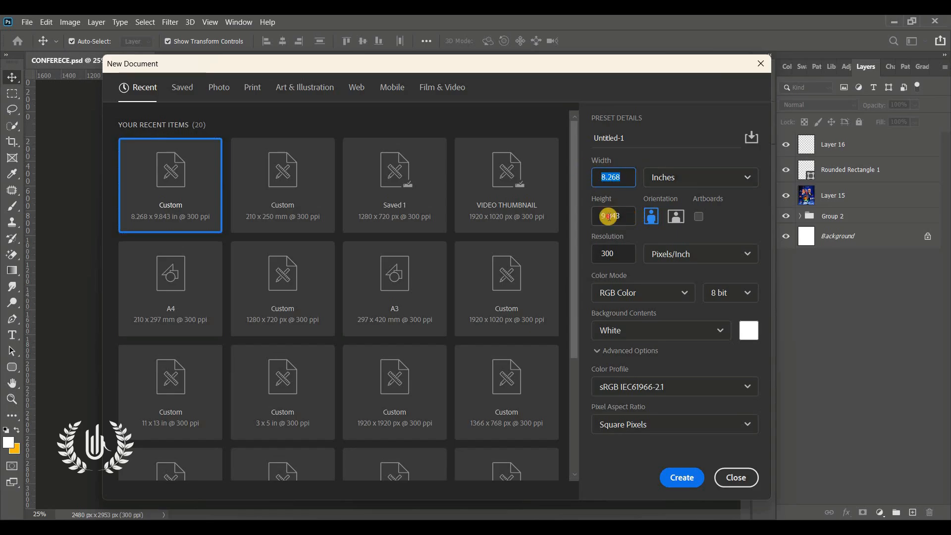
pyautogui.press('Tab')
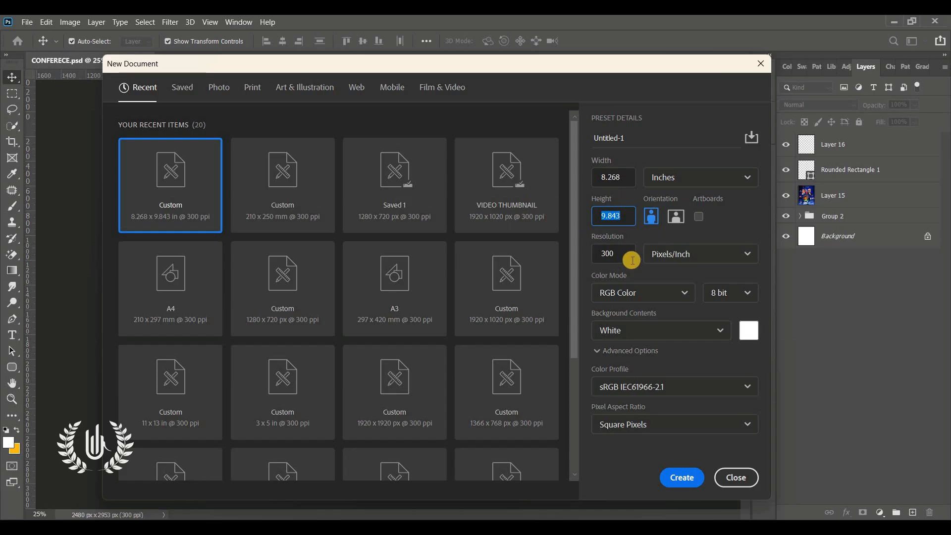
pyautogui.click(619, 254)
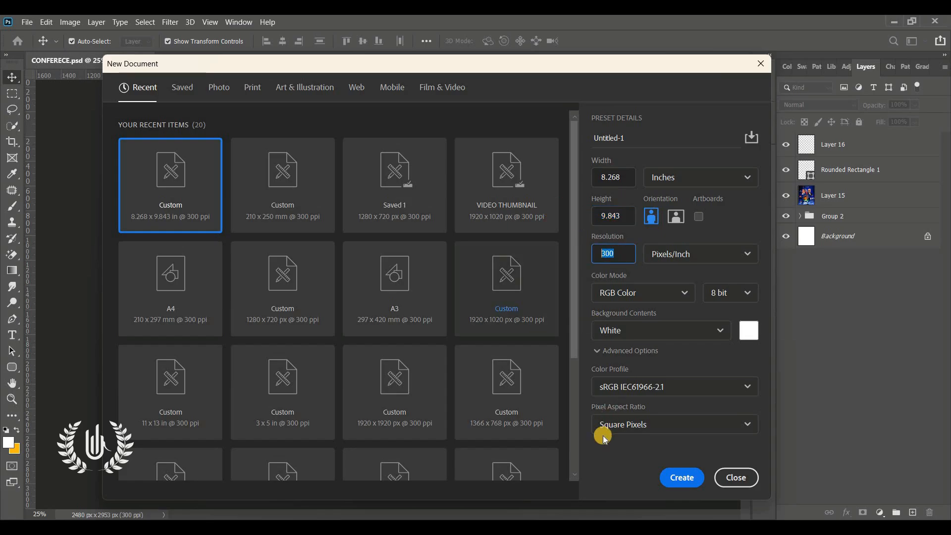
pyautogui.click(671, 478)
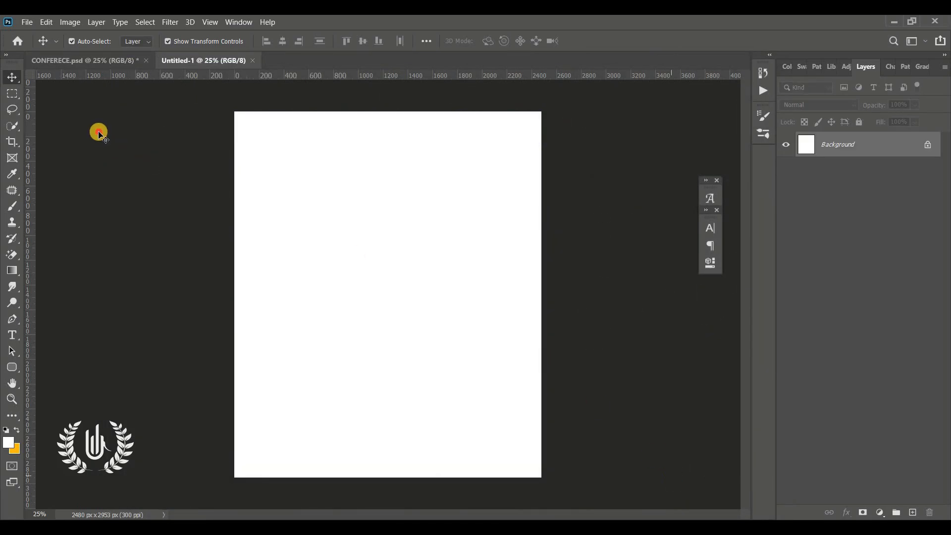
pyautogui.click(77, 63)
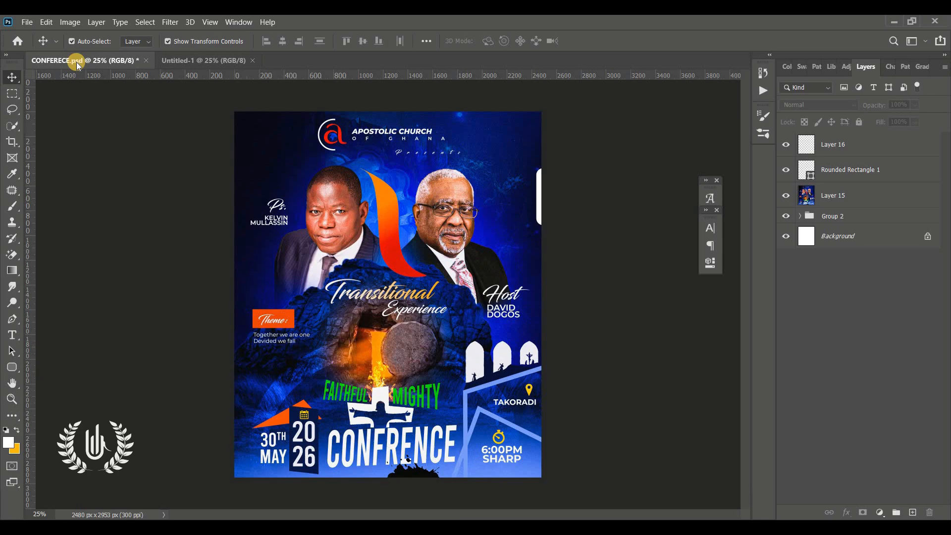
pyautogui.click(208, 64)
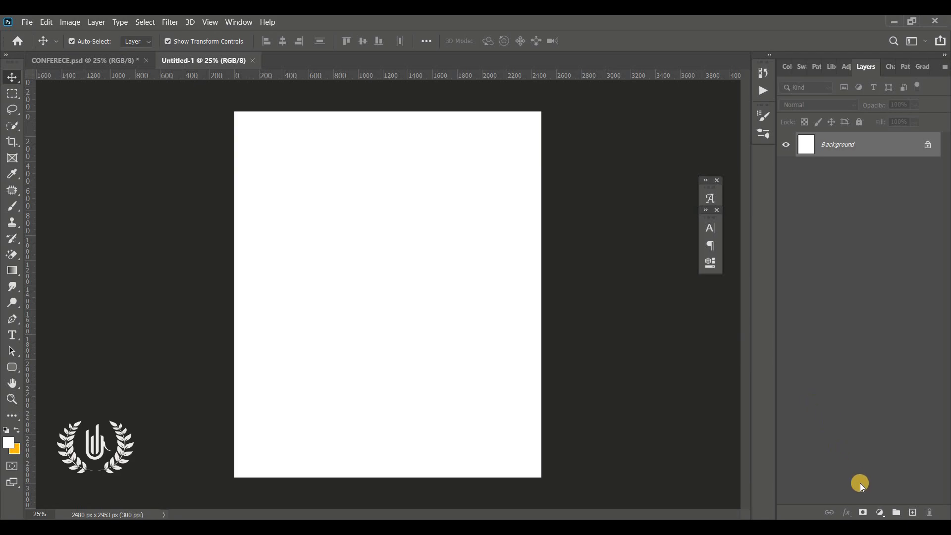
# Add a gradient fill layer starting from the blue preset gradient
pyautogui.click(880, 513)
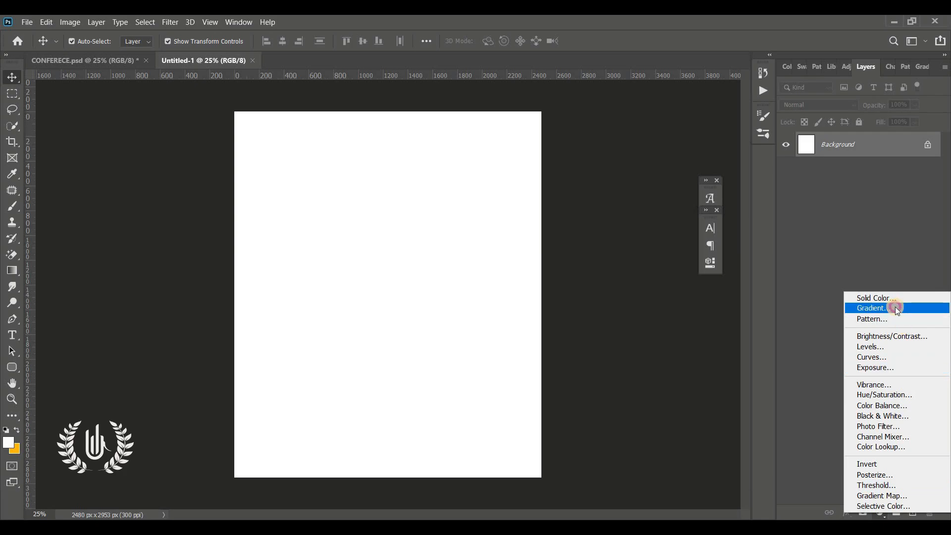
pyautogui.click(896, 309)
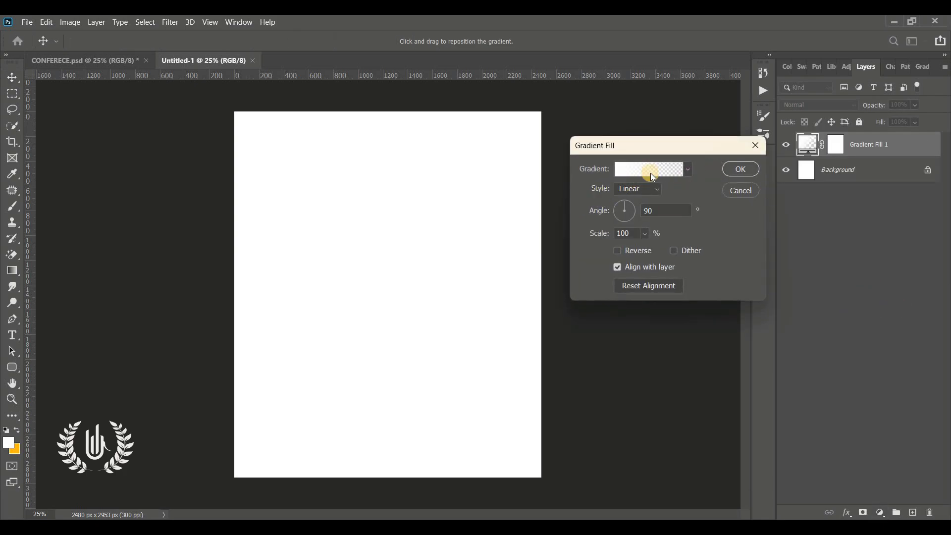
pyautogui.click(652, 174)
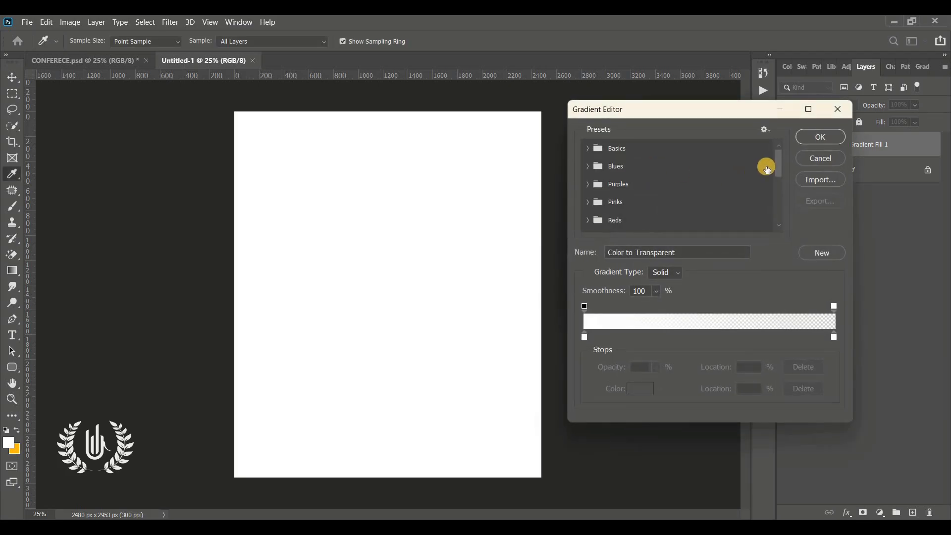
pyautogui.scroll(-5, 717, 219)
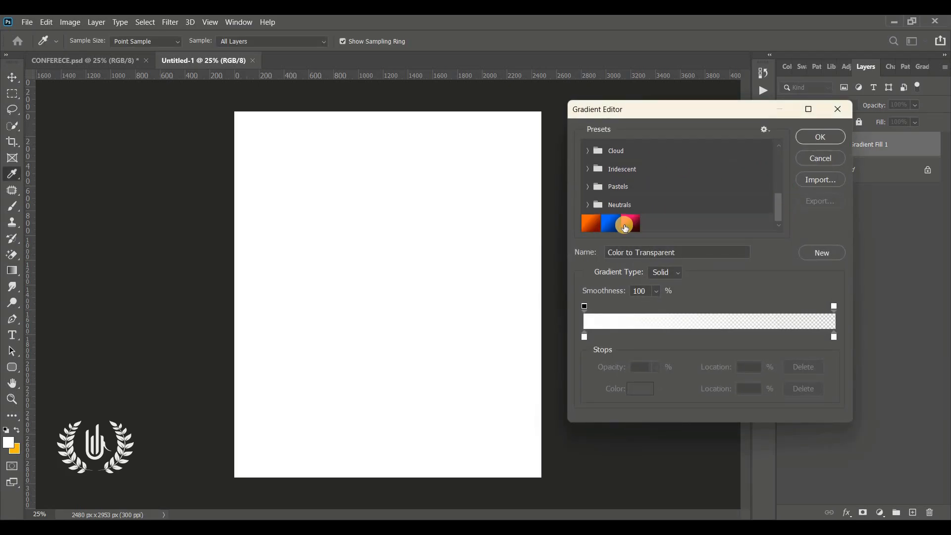
pyautogui.click(609, 224)
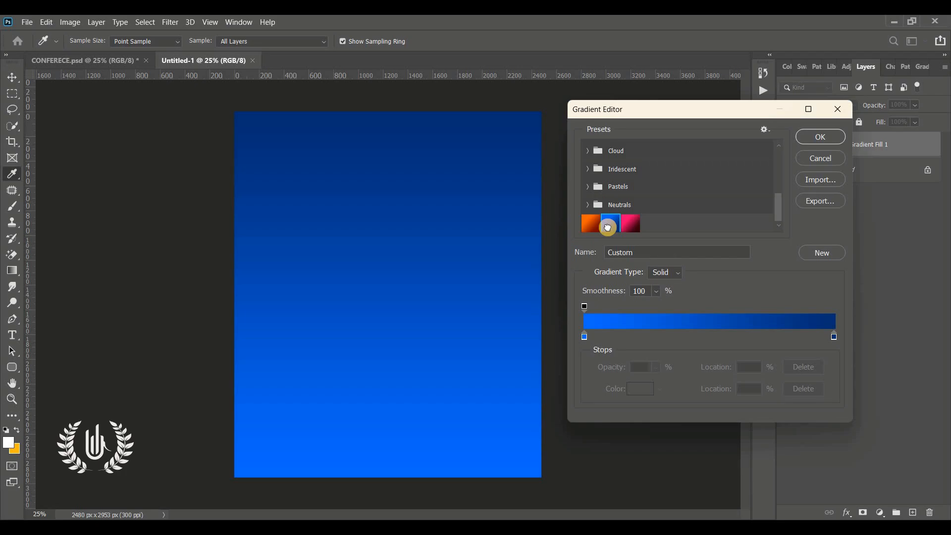
# Set the gradient stops to bright blue 006cff and dark blue 002e74
pyautogui.click(585, 337)
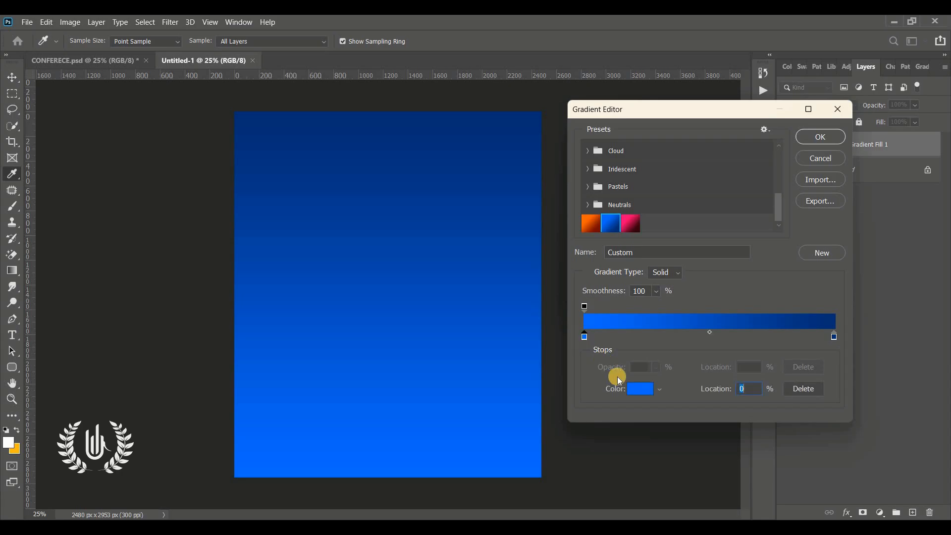
pyautogui.click(634, 390)
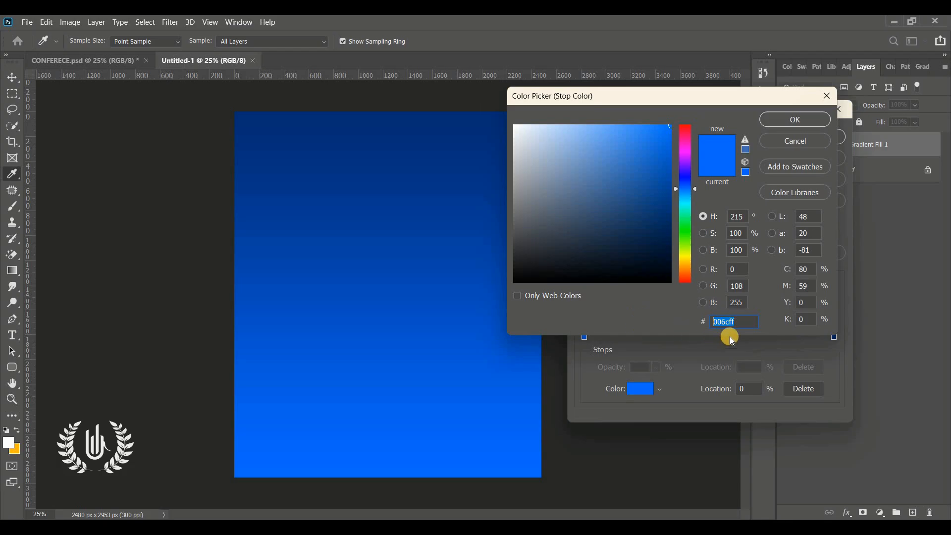
pyautogui.click(789, 118)
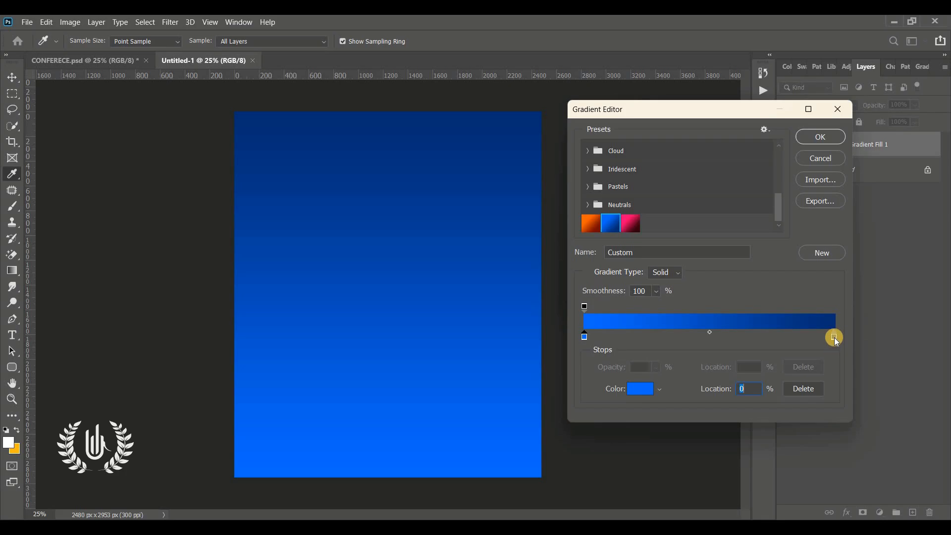
pyautogui.click(834, 337)
pyautogui.click(650, 384)
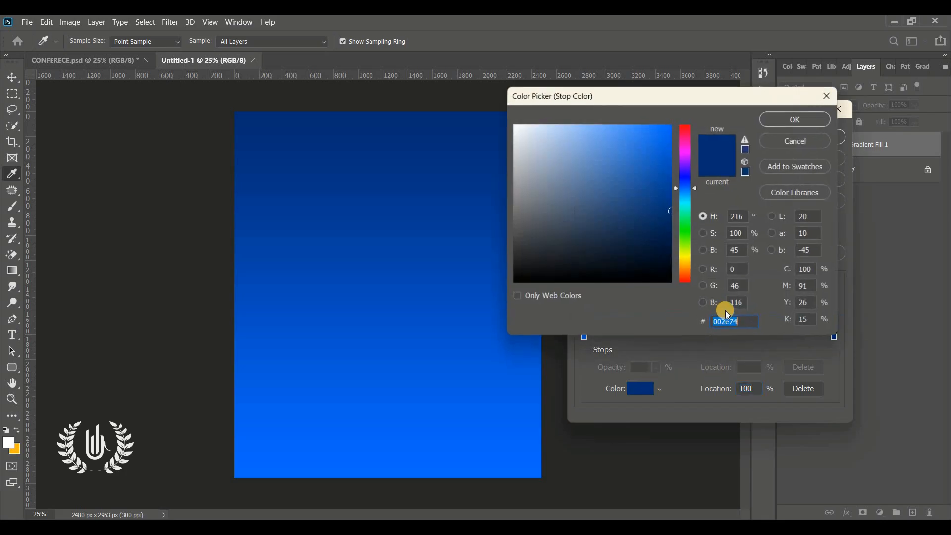
pyautogui.click(791, 121)
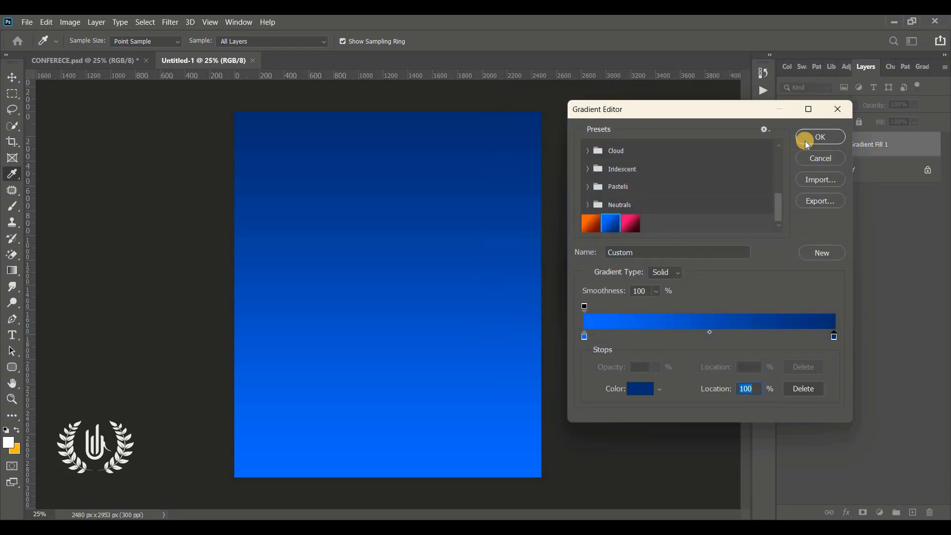
pyautogui.click(805, 141)
# Make the gradient radial at an angle of about 70.55° and apply the fill
pyautogui.click(637, 189)
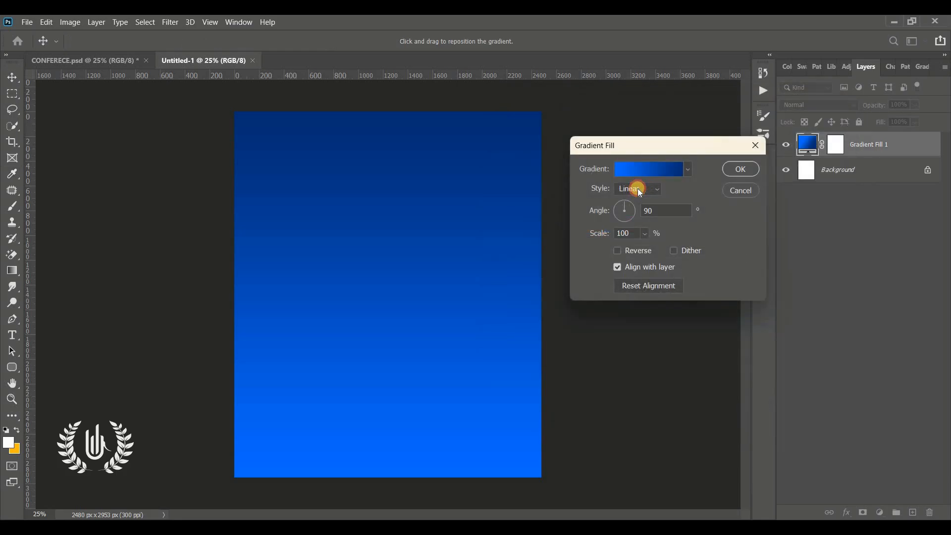
pyautogui.click(636, 213)
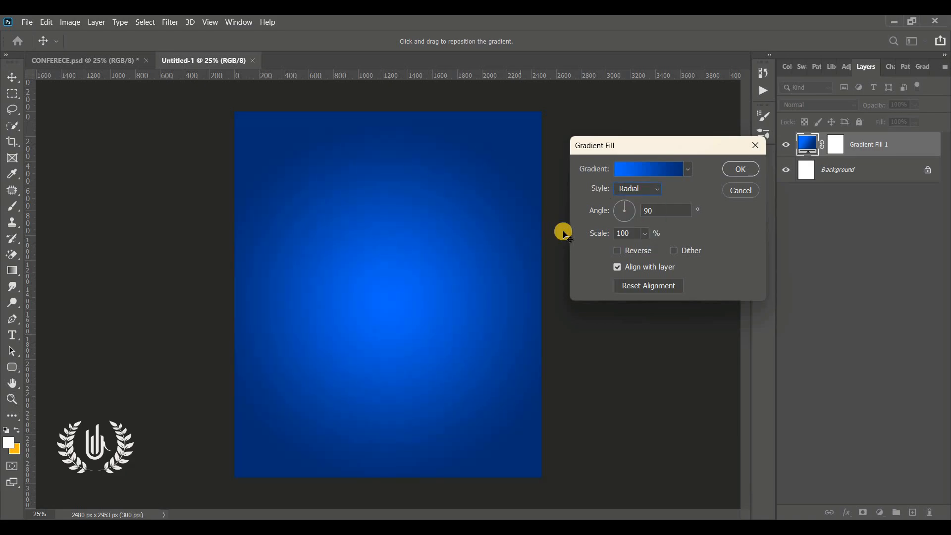
pyautogui.click(626, 201)
pyautogui.moveTo(627, 201); pyautogui.dragTo(627, 200)
pyautogui.click(741, 169)
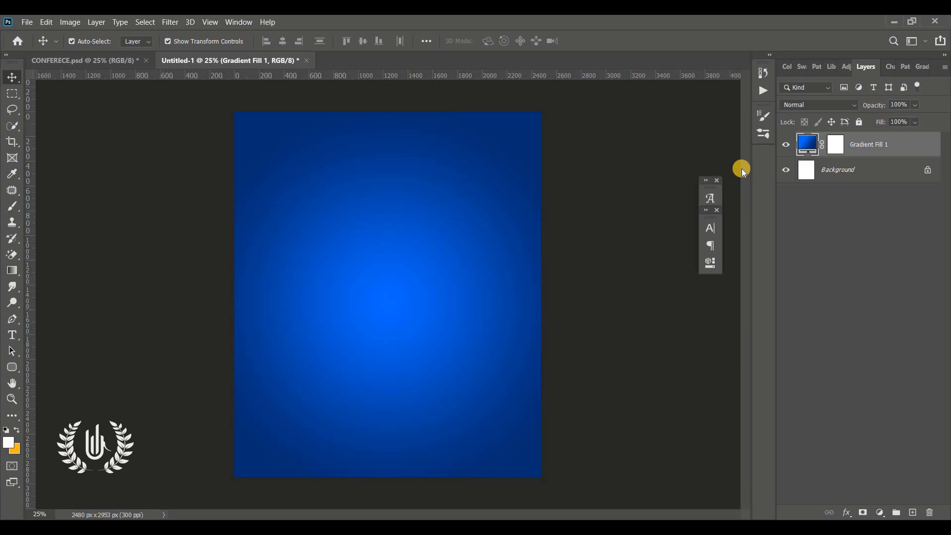
# Stretch the cave painting across the page and set its blend mode to Soft Light
pyautogui.click(151, 223)
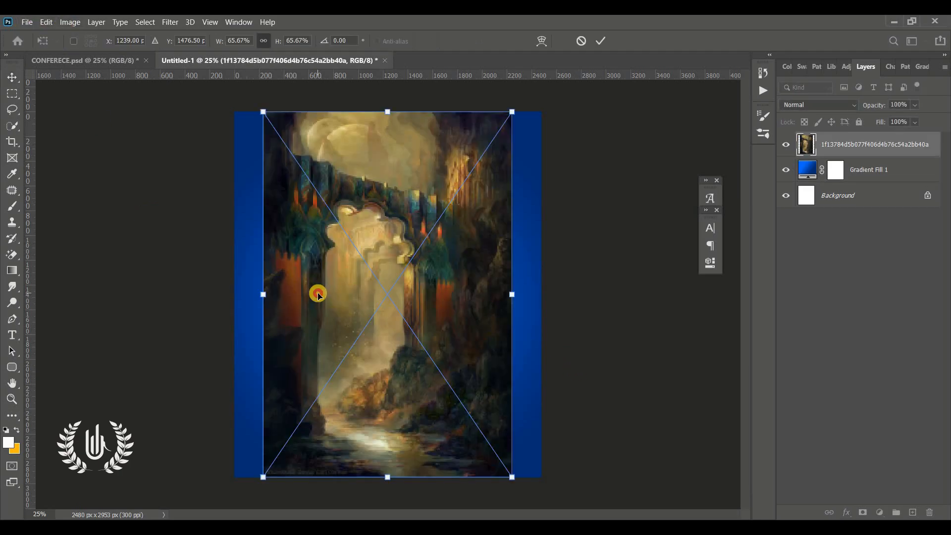
pyautogui.moveTo(310, 295); pyautogui.dragTo(273, 295)
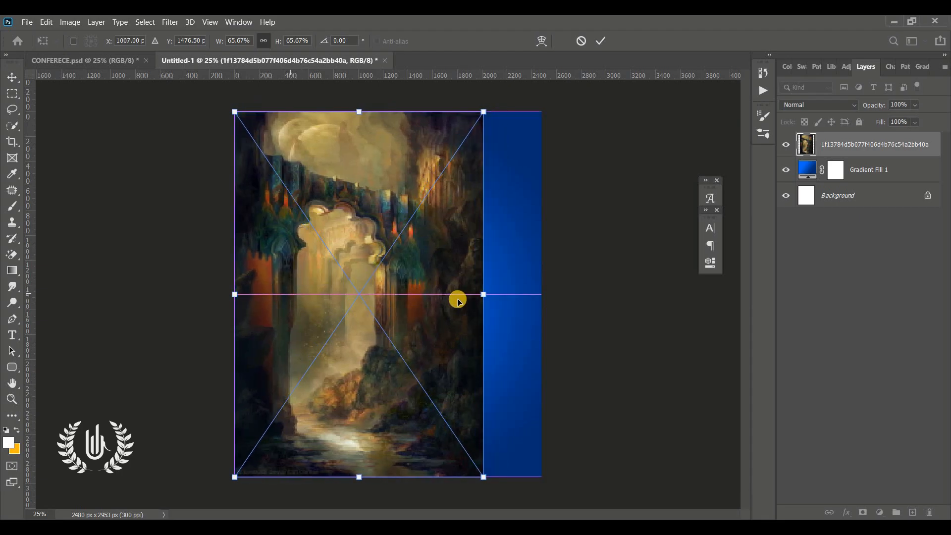
pyautogui.moveTo(500, 296); pyautogui.dragTo(548, 296)
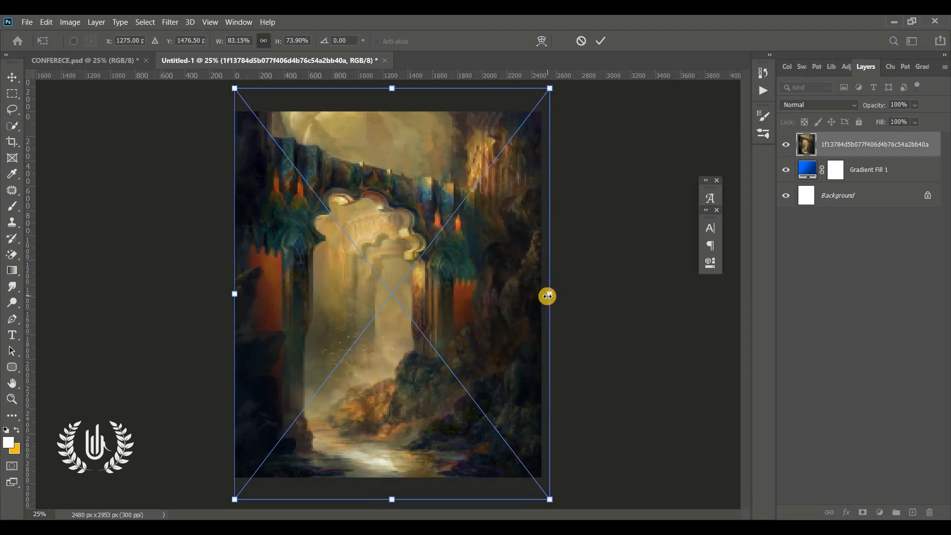
pyautogui.click(598, 39)
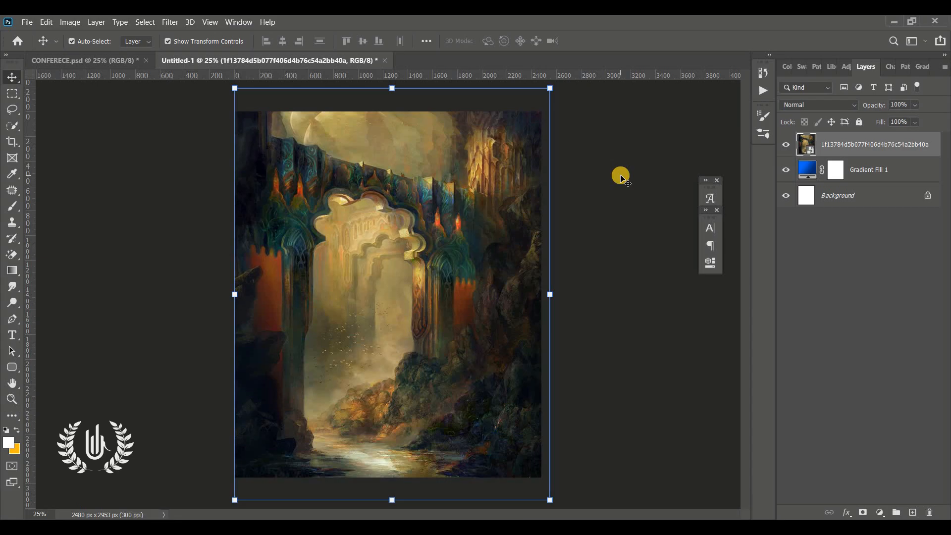
pyautogui.click(822, 105)
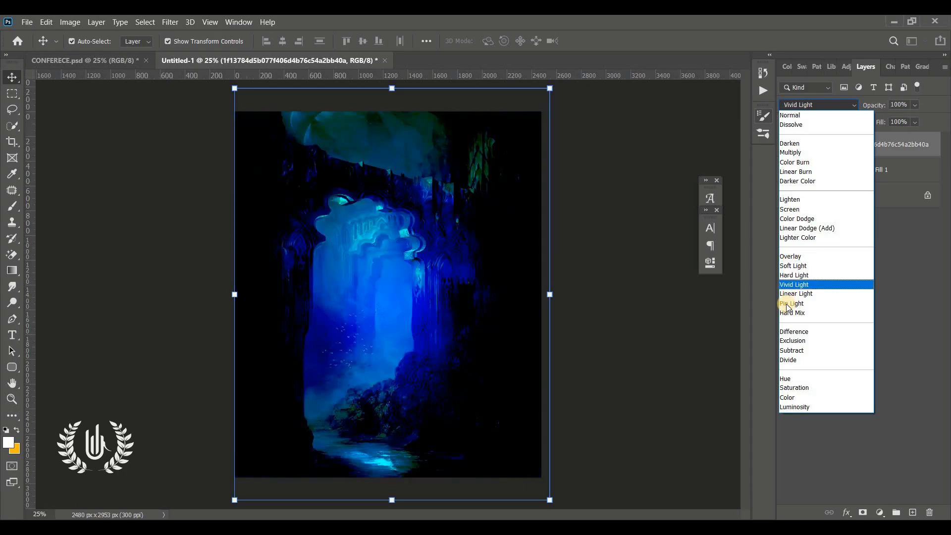
pyautogui.click(788, 266)
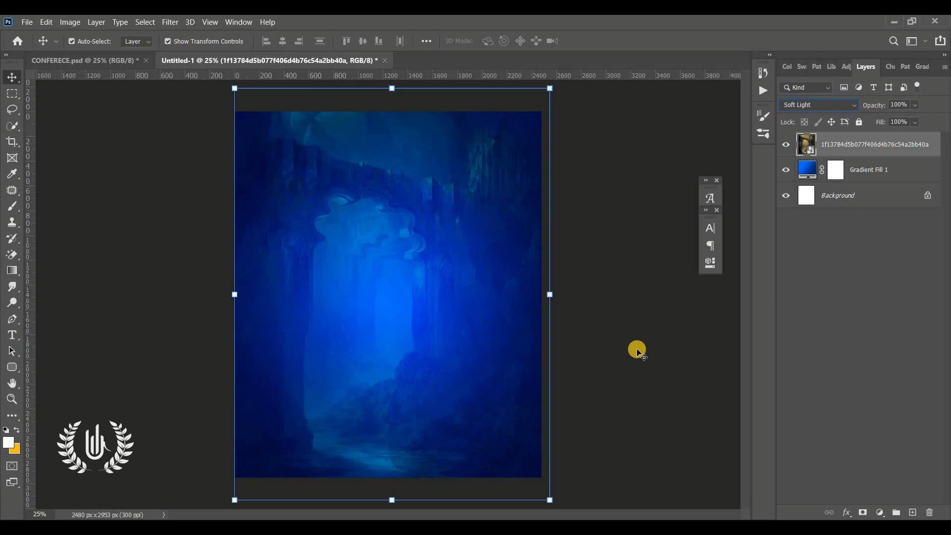
# Add a layer mask to the painting and set up a black 1500 px Soft Round brush
pyautogui.click(863, 513)
pyautogui.press('b')
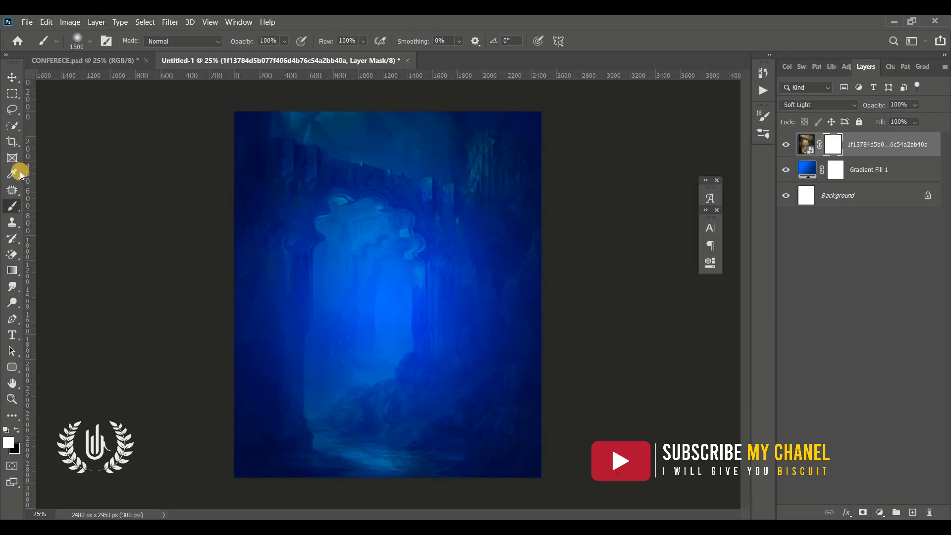
pyautogui.moveTo(12, 206); pyautogui.dragTo(55, 207)
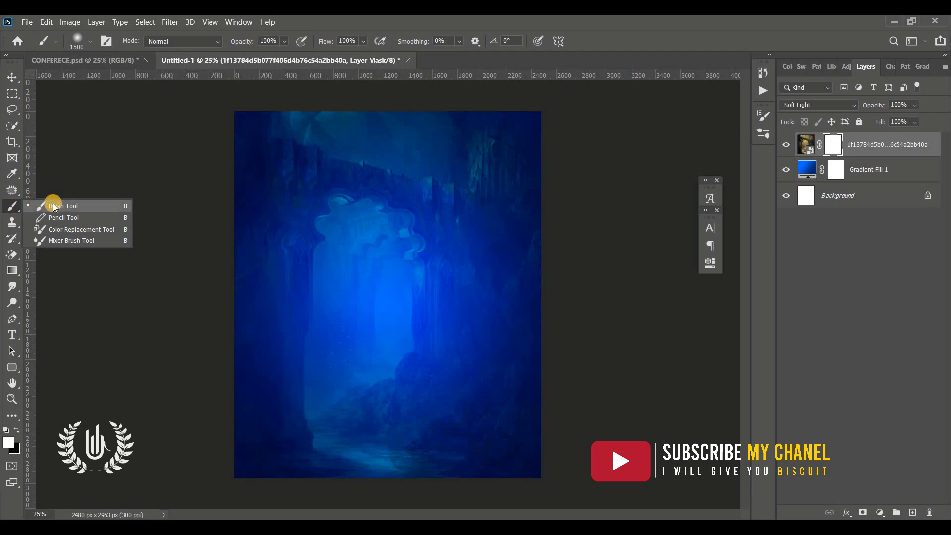
pyautogui.click(53, 204)
pyautogui.click(91, 43)
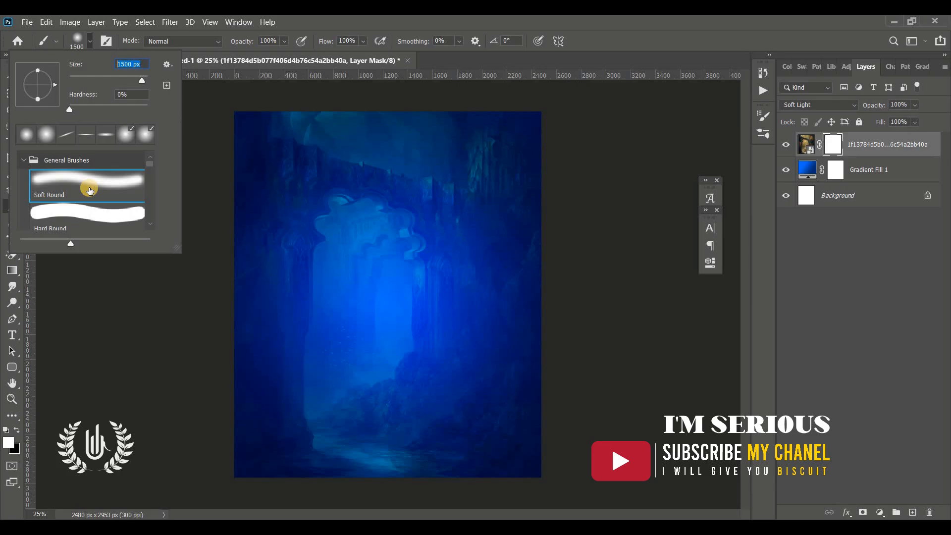
pyautogui.click(89, 188)
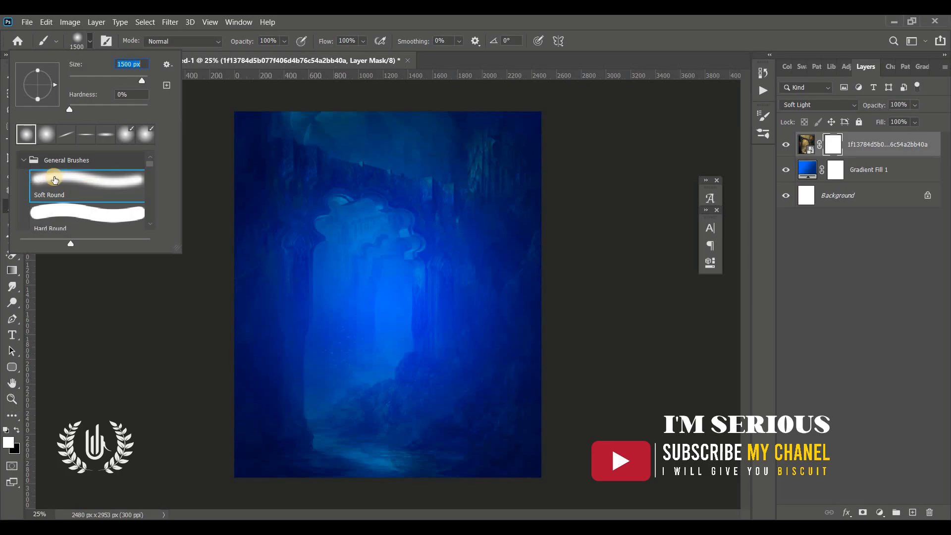
pyautogui.click(89, 41)
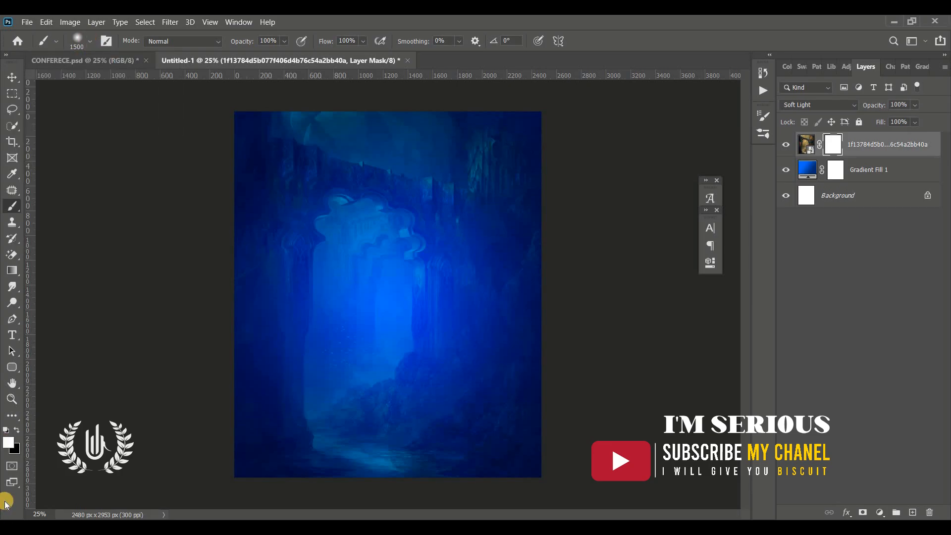
pyautogui.click(16, 429)
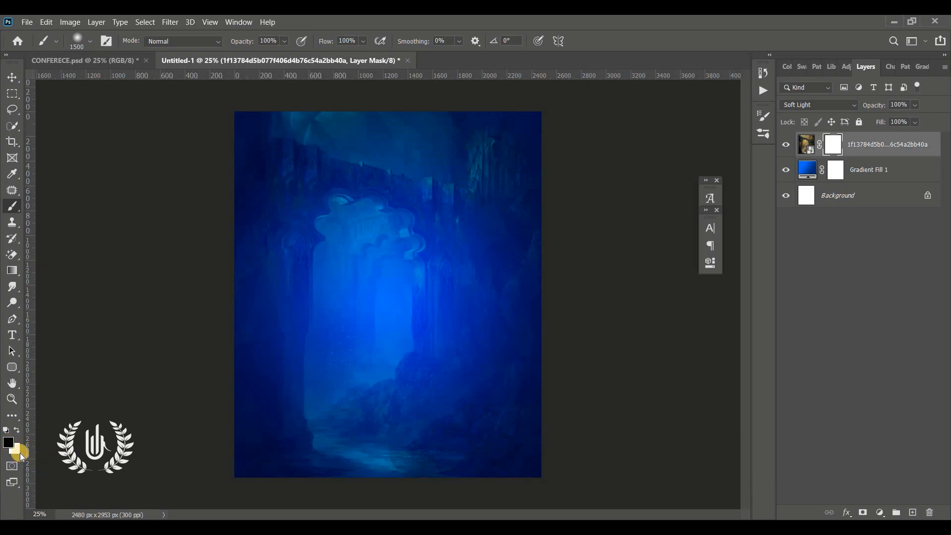
# Brush black on the mask to fade the painting's top, then shift the photo higher
pyautogui.click(790, 145)
pyautogui.click(789, 144)
pyautogui.moveTo(512, 125); pyautogui.dragTo(569, 289)
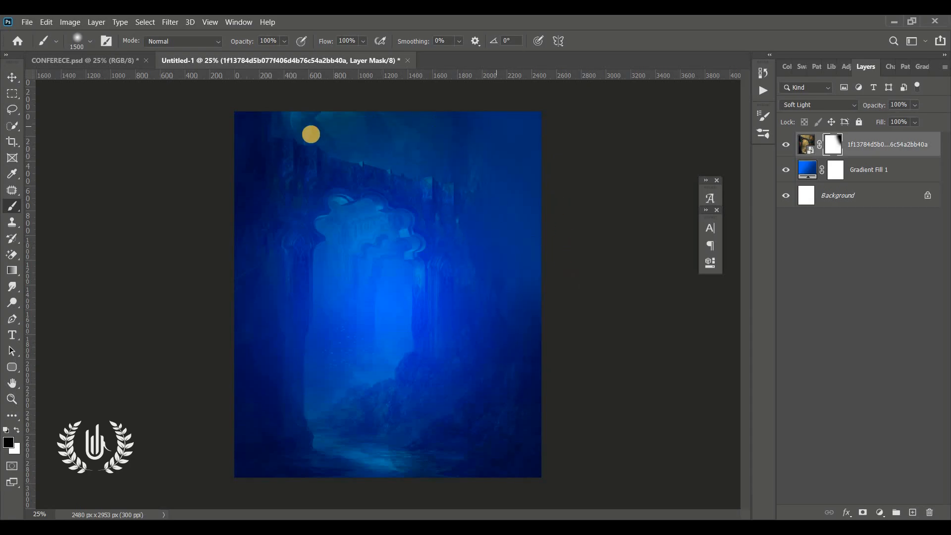
pyautogui.click(12, 77)
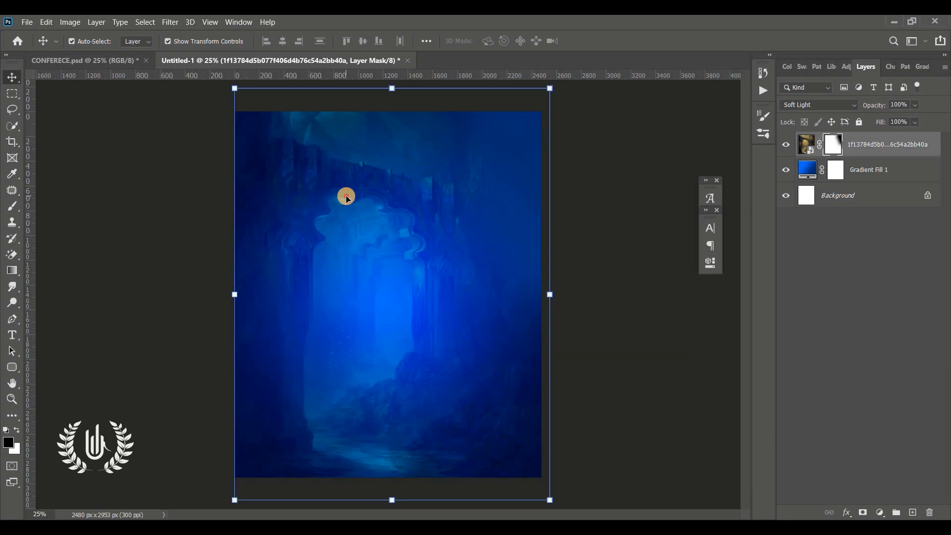
pyautogui.moveTo(346, 197); pyautogui.dragTo(345, 177)
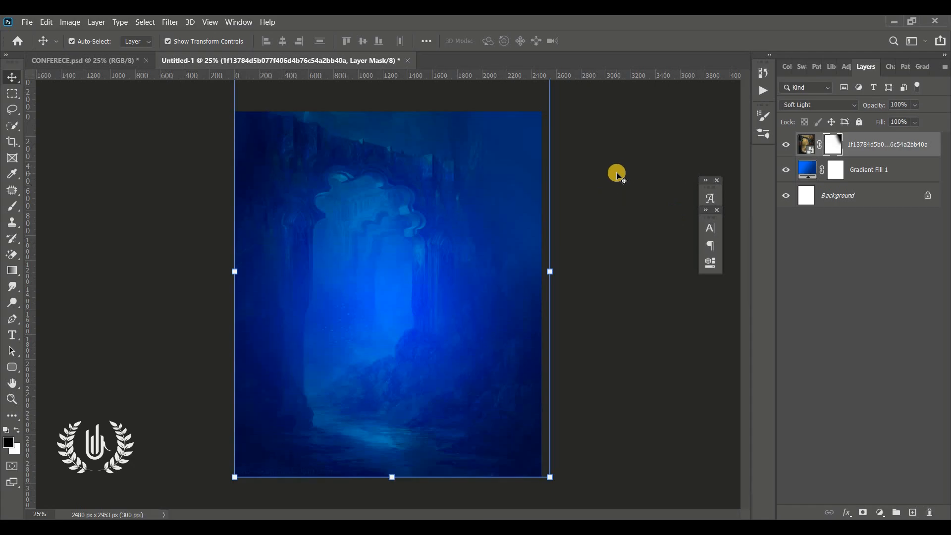
# Paste the rock tomb image as Layer 7 and scale it to 275.42% at the canvas bottom
pyautogui.hotkey('ctrl', 'v')
pyautogui.hotkey('ctrl', 't')
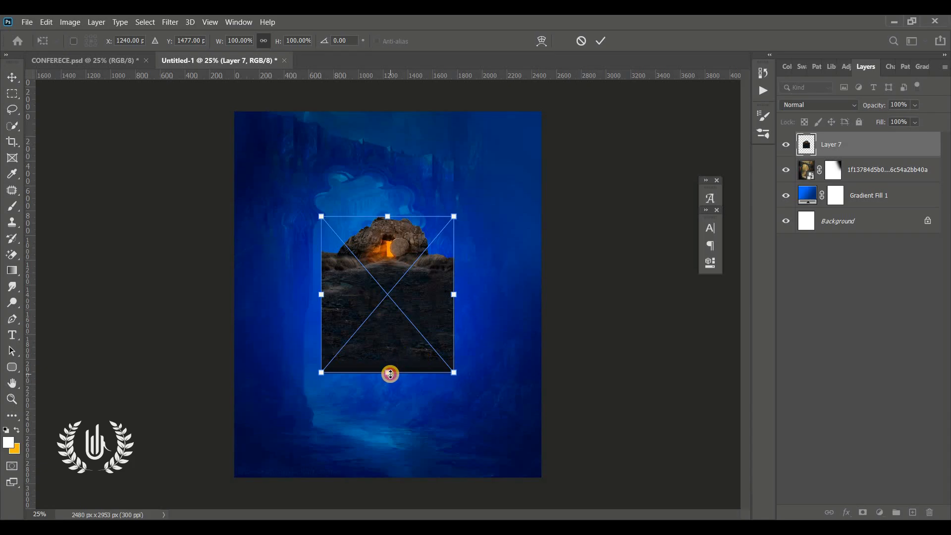
pyautogui.moveTo(390, 374); pyautogui.dragTo(403, 532)
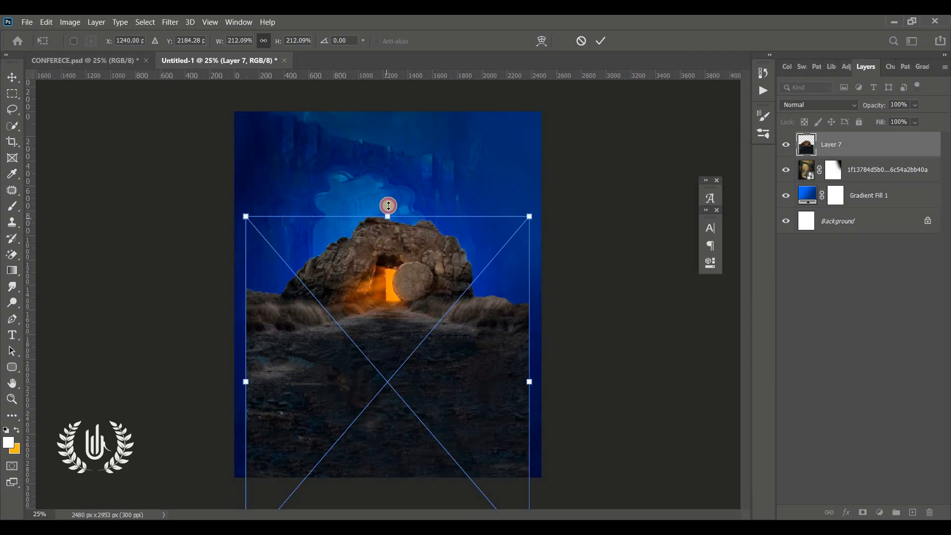
pyautogui.moveTo(388, 205); pyautogui.dragTo(387, 168)
pyautogui.moveTo(391, 278); pyautogui.dragTo(397, 385)
pyautogui.moveTo(393, 295); pyautogui.dragTo(395, 235)
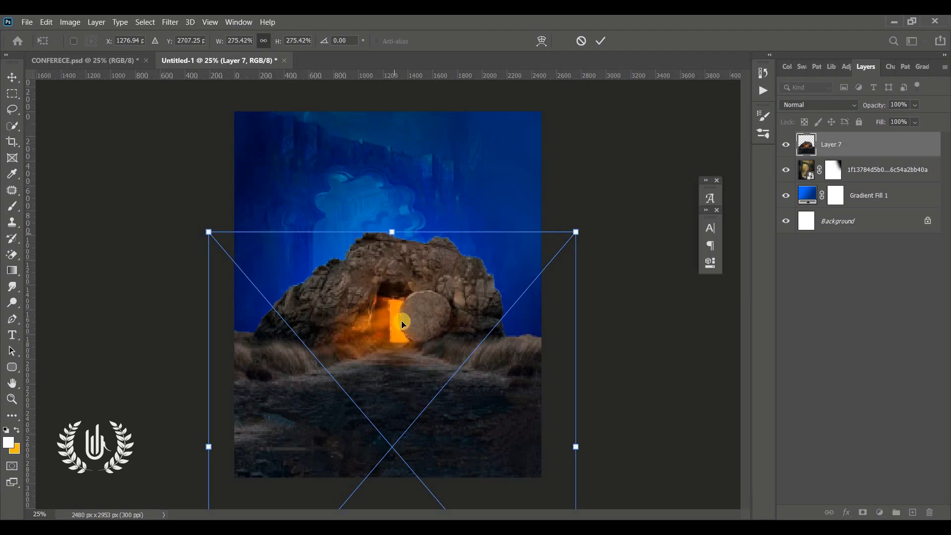
pyautogui.moveTo(400, 328); pyautogui.dragTo(400, 349)
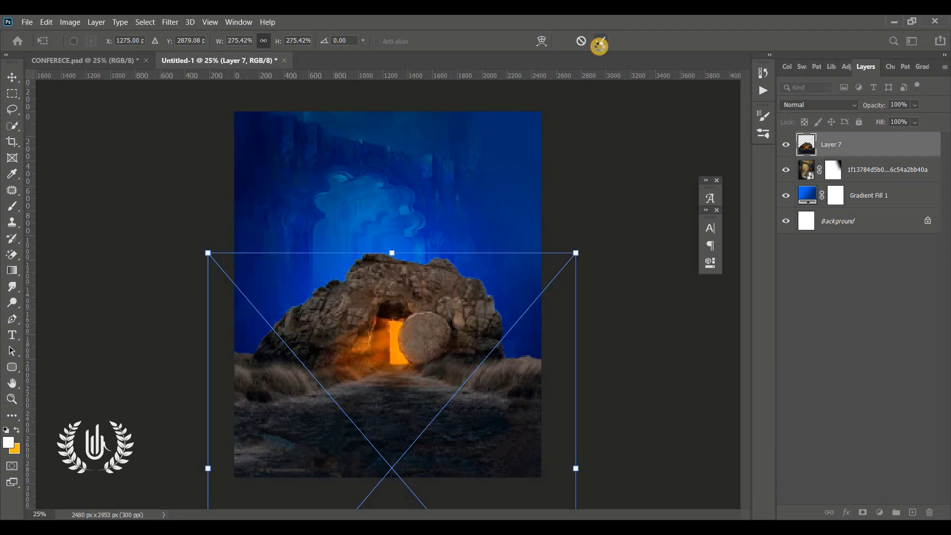
pyautogui.click(600, 43)
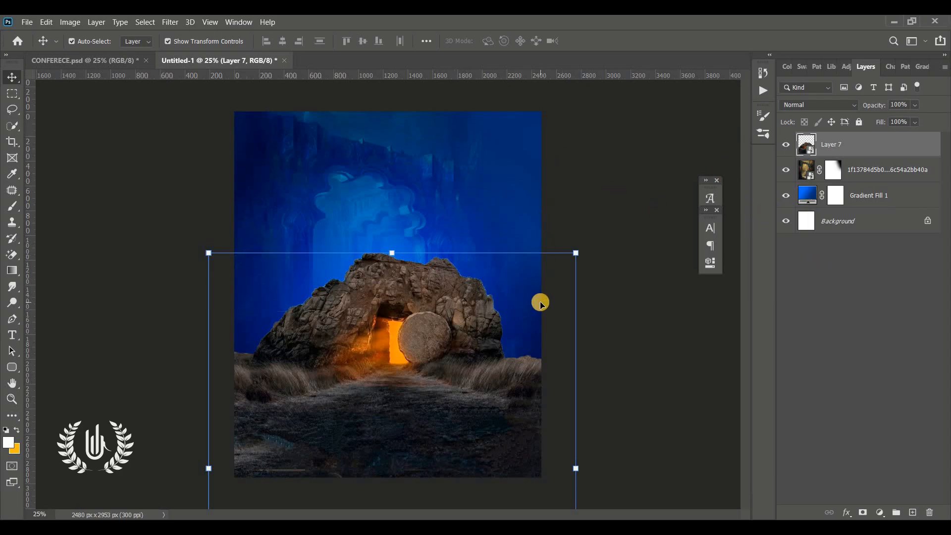
# Add a Hue/Saturation adjustment clipped to the tomb layer, with Colorize turned on
pyautogui.click(879, 512)
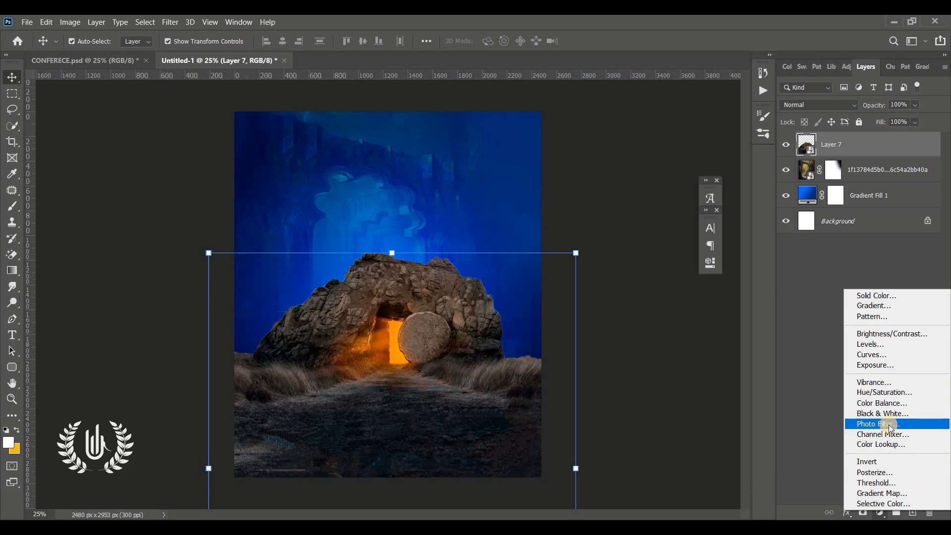
pyautogui.click(910, 394)
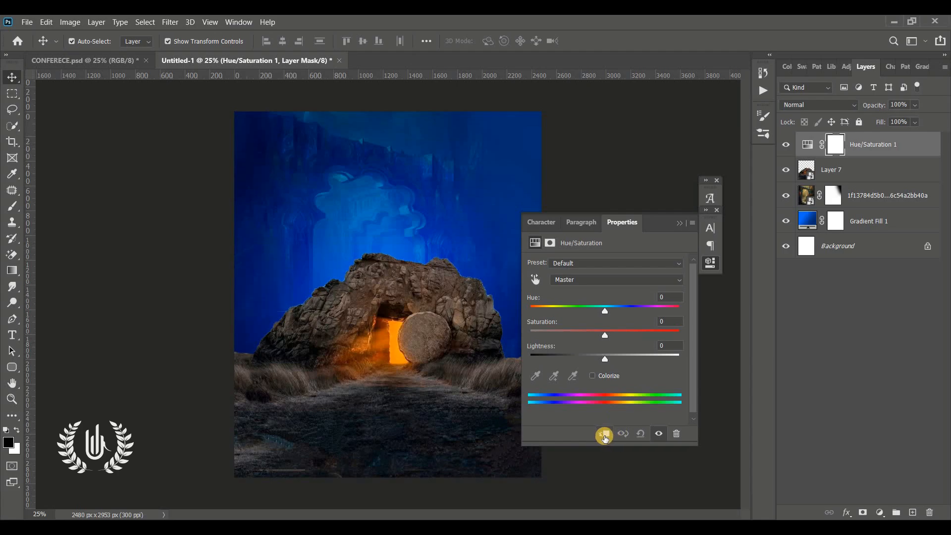
pyautogui.click(604, 436)
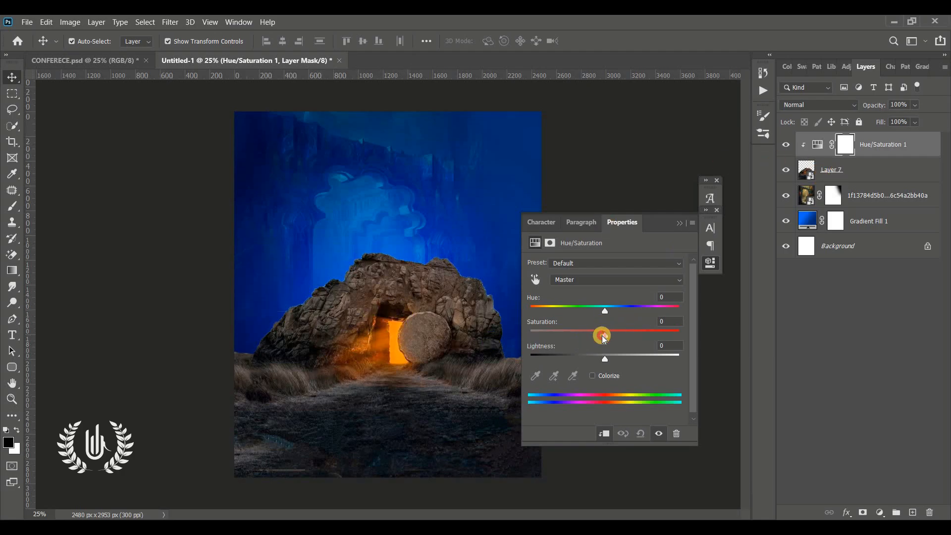
pyautogui.moveTo(603, 338)
pyautogui.mouseDown()
pyautogui.moveTo(610, 332)
pyautogui.moveTo(557, 334)
pyautogui.moveTo(644, 332)
pyautogui.moveTo(622, 307)
pyautogui.moveTo(698, 307)
pyautogui.moveTo(613, 316)
pyautogui.moveTo(613, 338)
pyautogui.mouseUp()
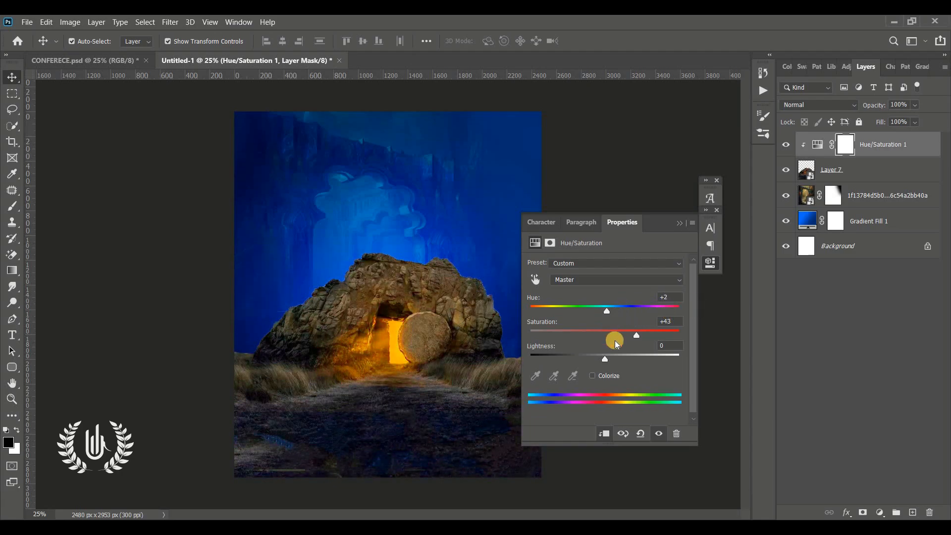
pyautogui.click(596, 376)
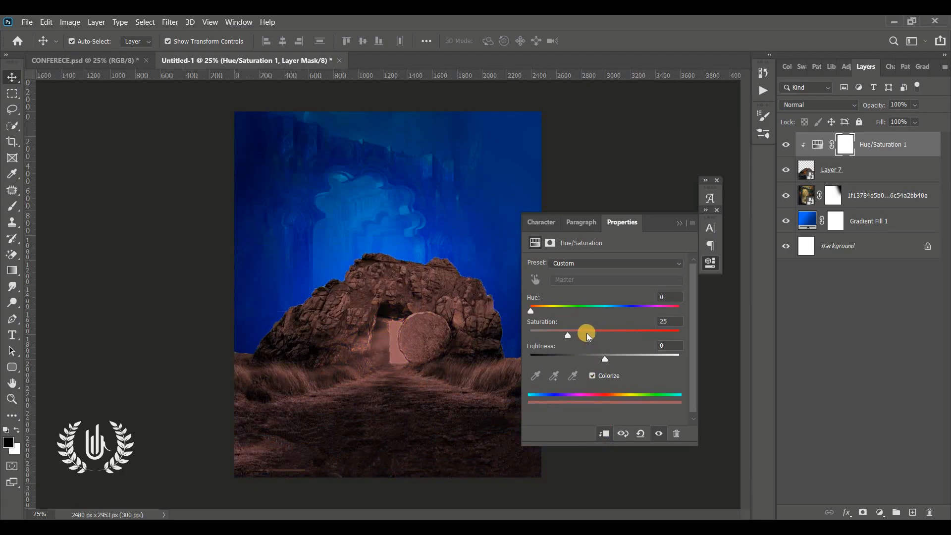
# Set the colorize tint to Hue 231 and Saturation 66
pyautogui.moveTo(586, 333)
pyautogui.mouseDown()
pyautogui.moveTo(628, 334)
pyautogui.moveTo(578, 335)
pyautogui.mouseUp()
pyautogui.moveTo(530, 311); pyautogui.dragTo(594, 303)
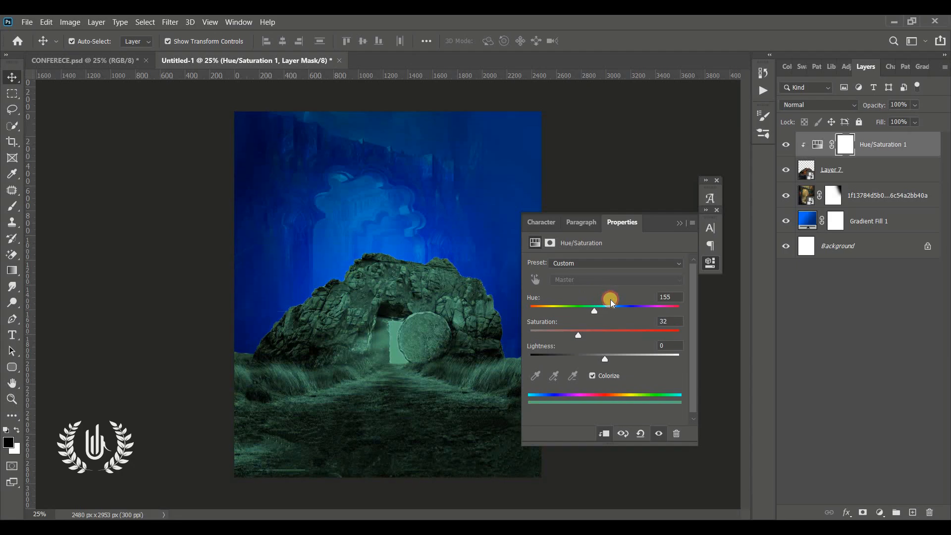
pyautogui.click(610, 300)
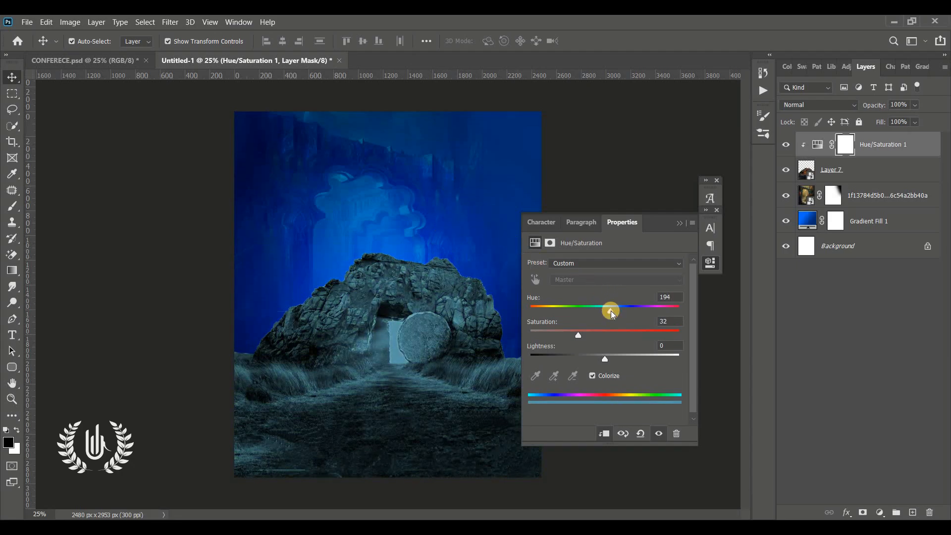
pyautogui.moveTo(612, 315); pyautogui.dragTo(626, 312)
pyautogui.moveTo(583, 334); pyautogui.dragTo(606, 370)
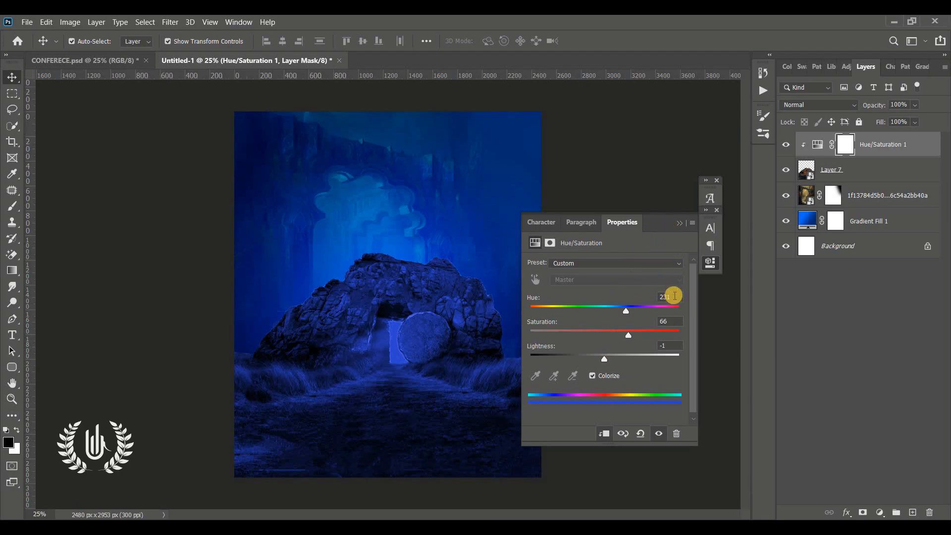
pyautogui.click(674, 295)
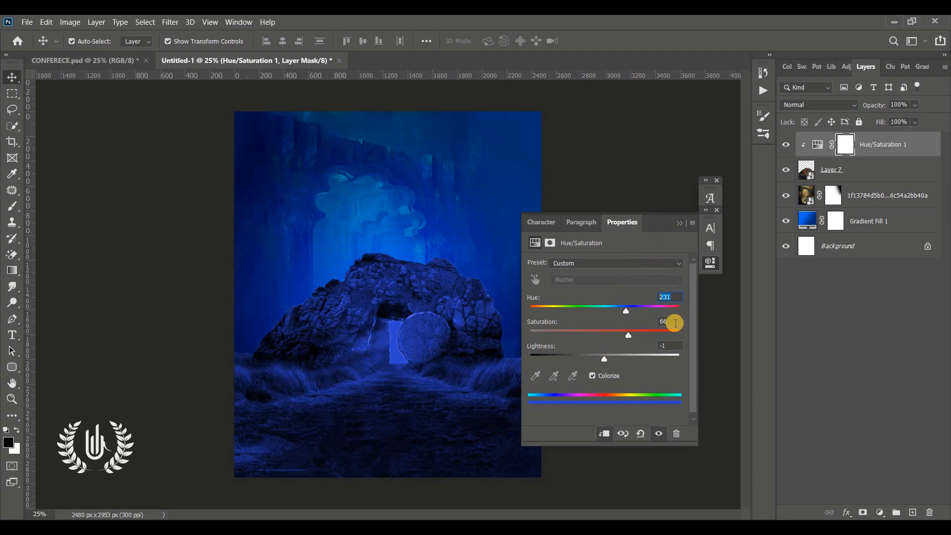
pyautogui.click(673, 322)
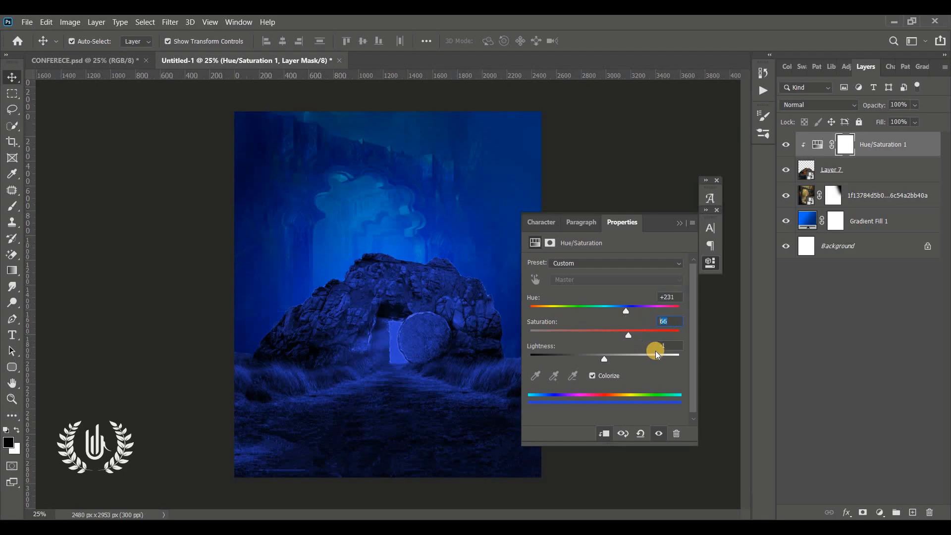
pyautogui.press('Tab')
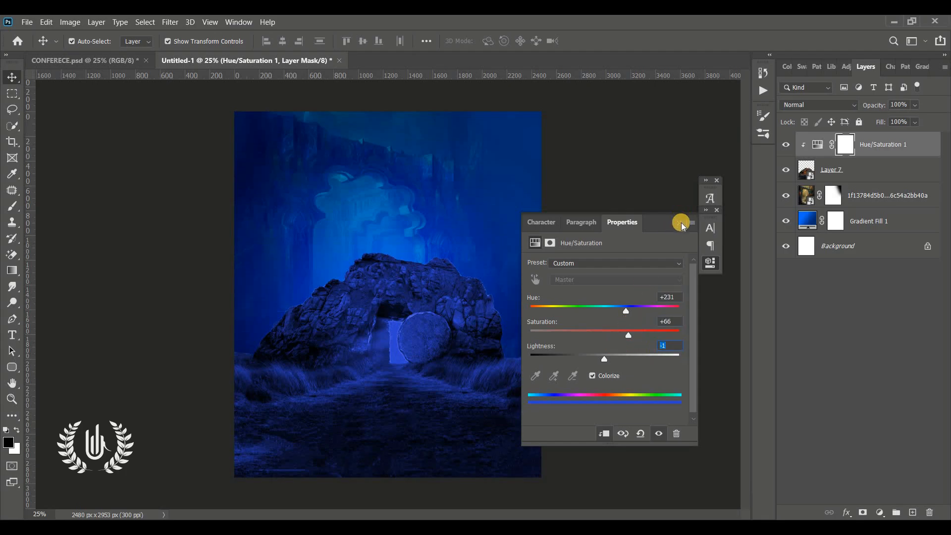
pyautogui.click(680, 223)
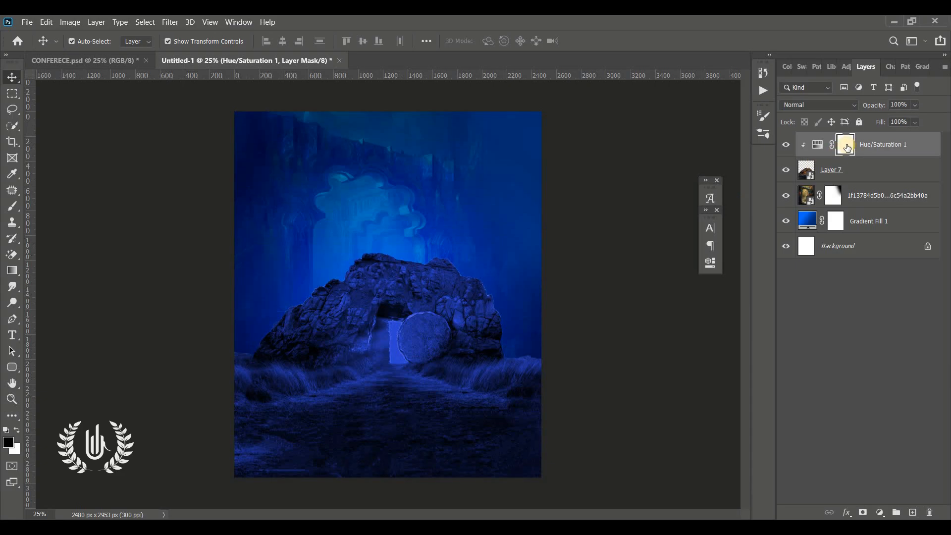
# Paint black with a 1000 px soft brush on the Hue/Saturation mask over the doorway and stone
pyautogui.moveTo(18, 206)
pyautogui.mouseDown()
pyautogui.moveTo(53, 220)
pyautogui.moveTo(49, 205)
pyautogui.mouseUp()
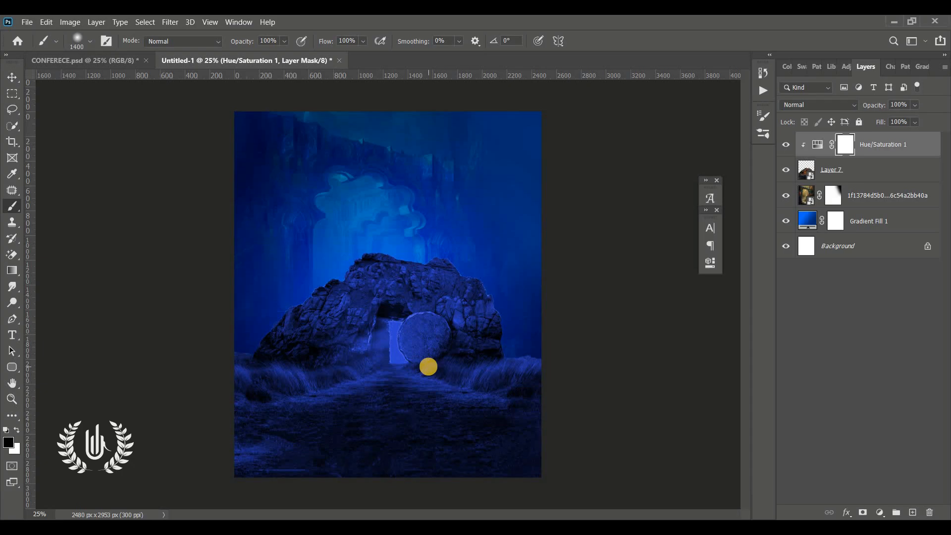
pyautogui.click(93, 40)
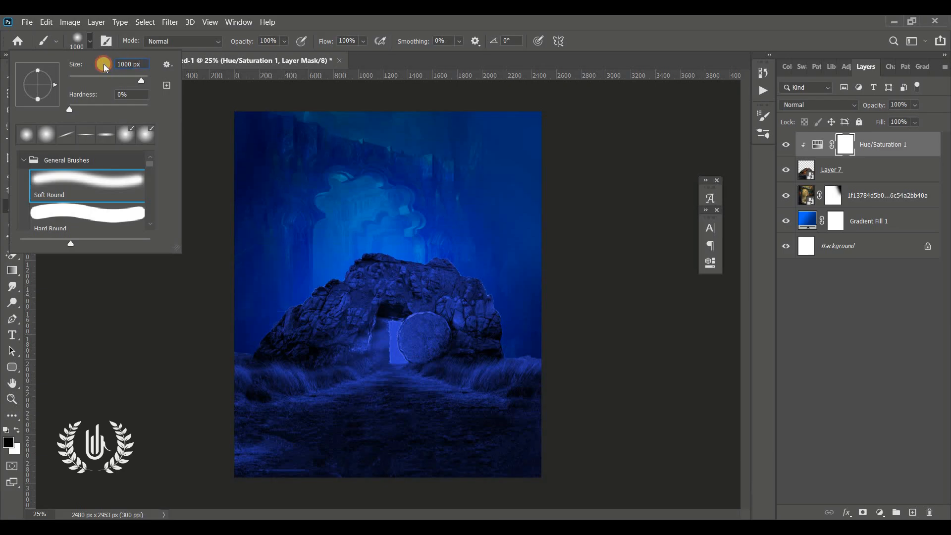
pyautogui.click(92, 40)
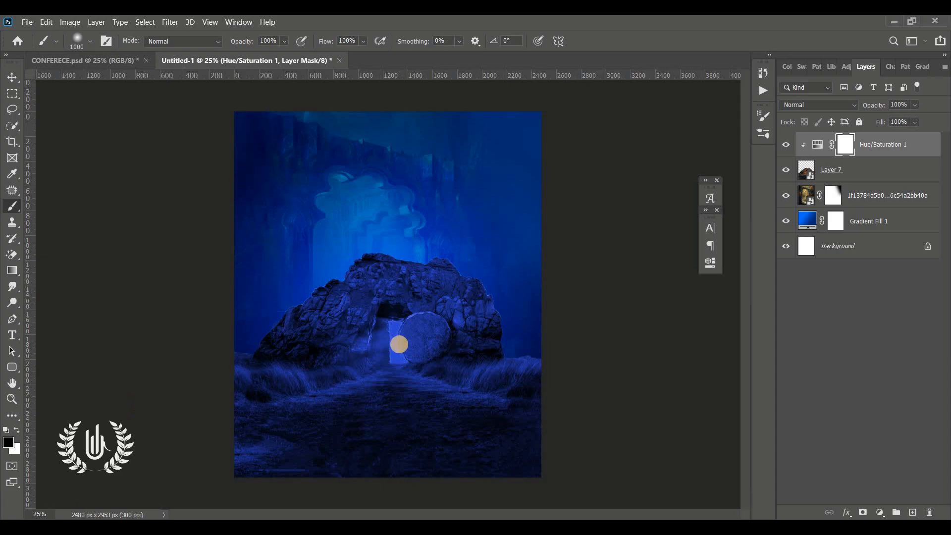
pyautogui.click(403, 350)
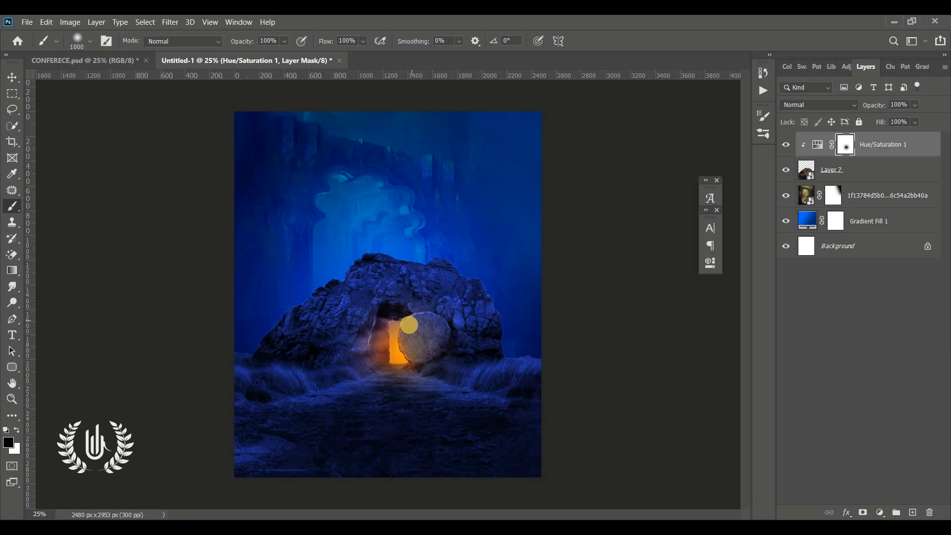
pyautogui.moveTo(407, 327)
pyautogui.mouseDown()
pyautogui.moveTo(395, 345)
pyautogui.moveTo(400, 331)
pyautogui.mouseUp()
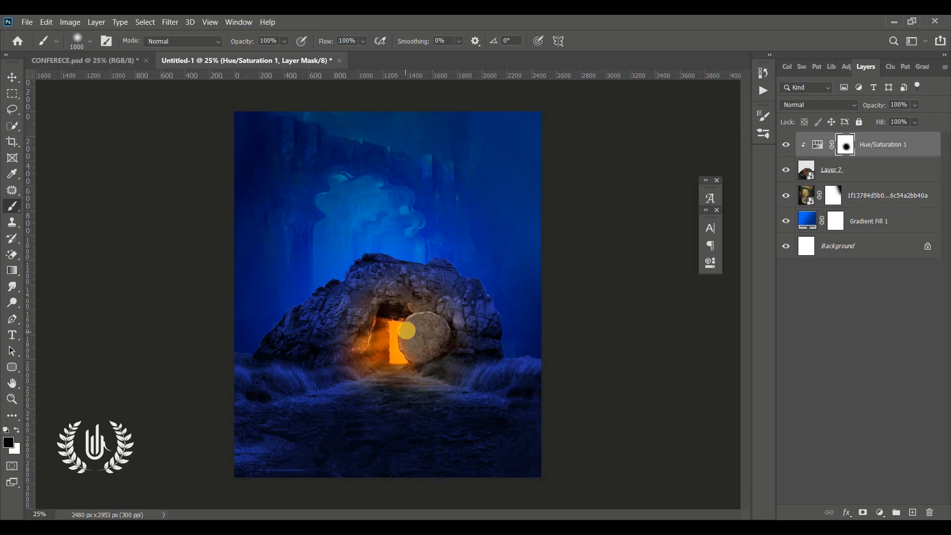
pyautogui.click(13, 77)
pyautogui.click(106, 292)
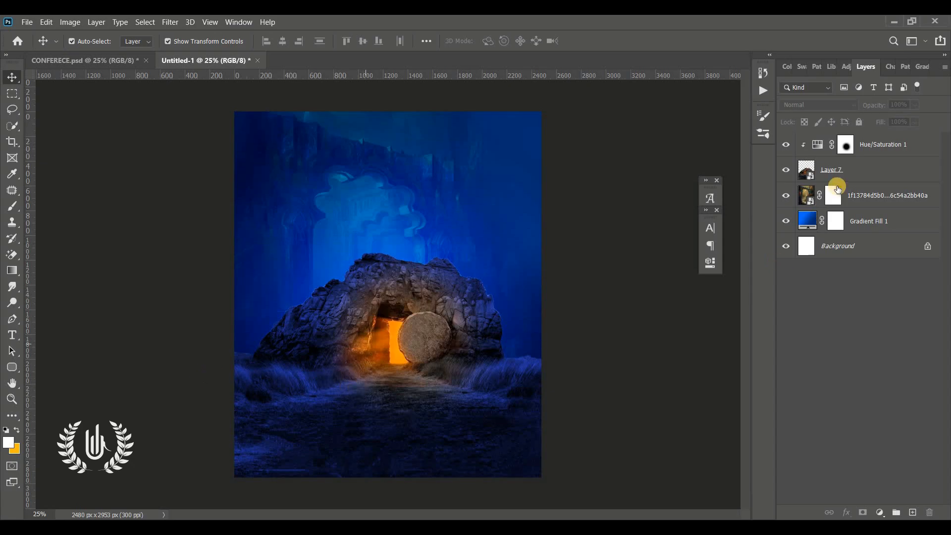
# Flip the portrait horizontally and move it up above the tomb
pyautogui.click(869, 148)
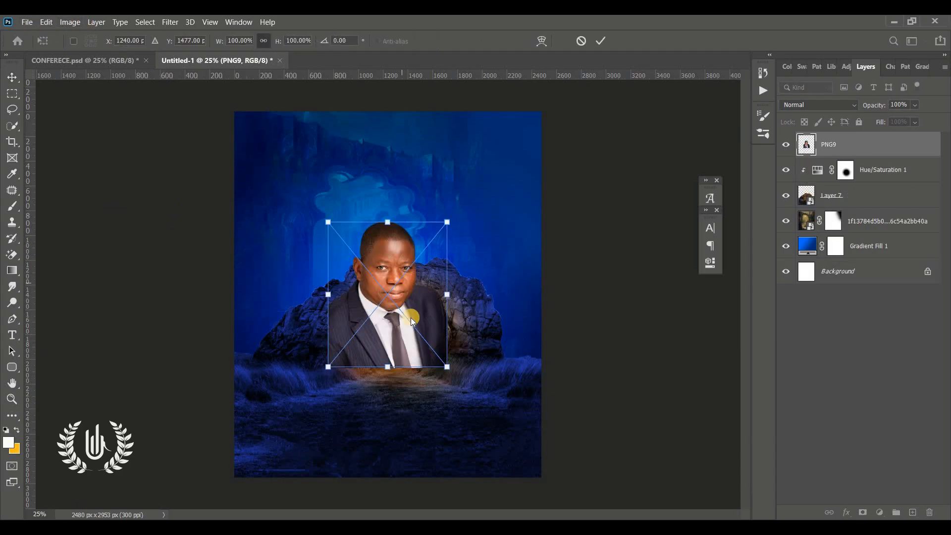
pyautogui.rightClick(411, 318)
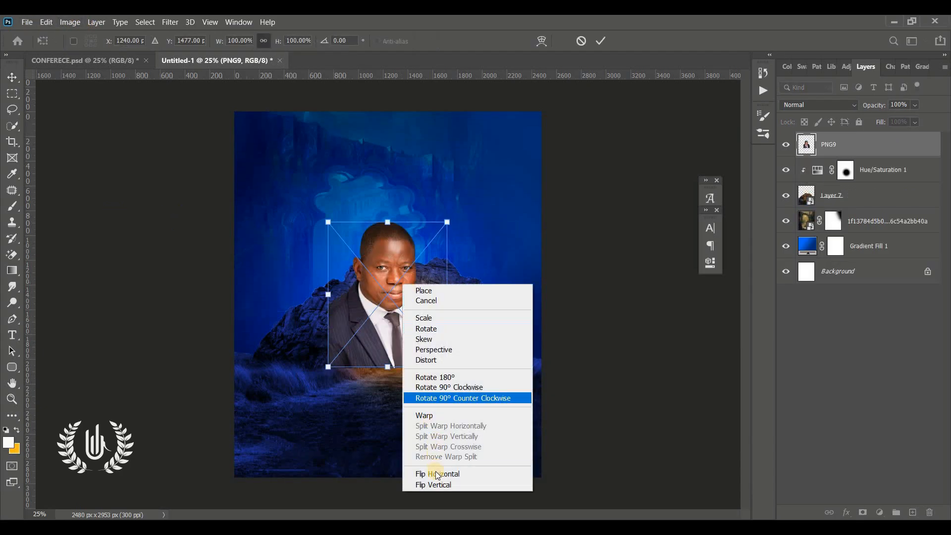
pyautogui.click(438, 473)
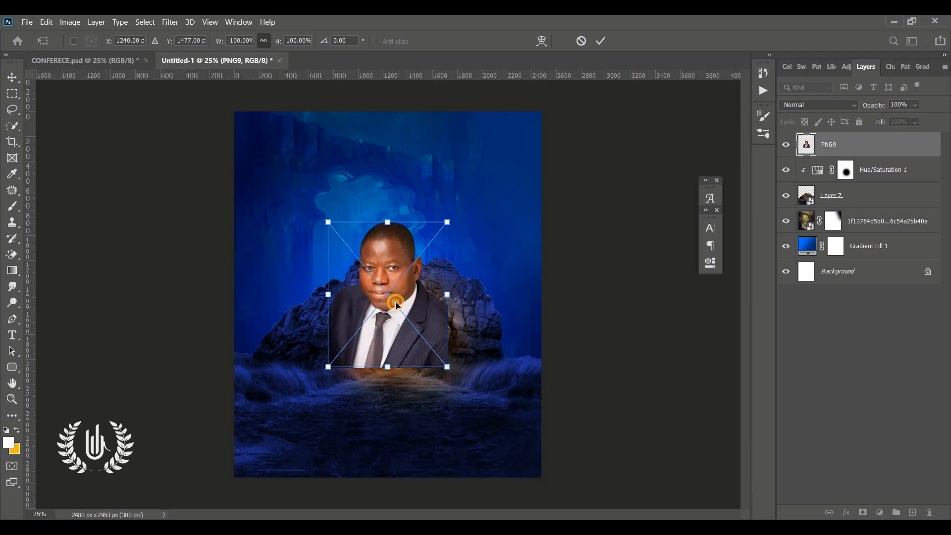
pyautogui.moveTo(389, 265); pyautogui.dragTo(371, 217)
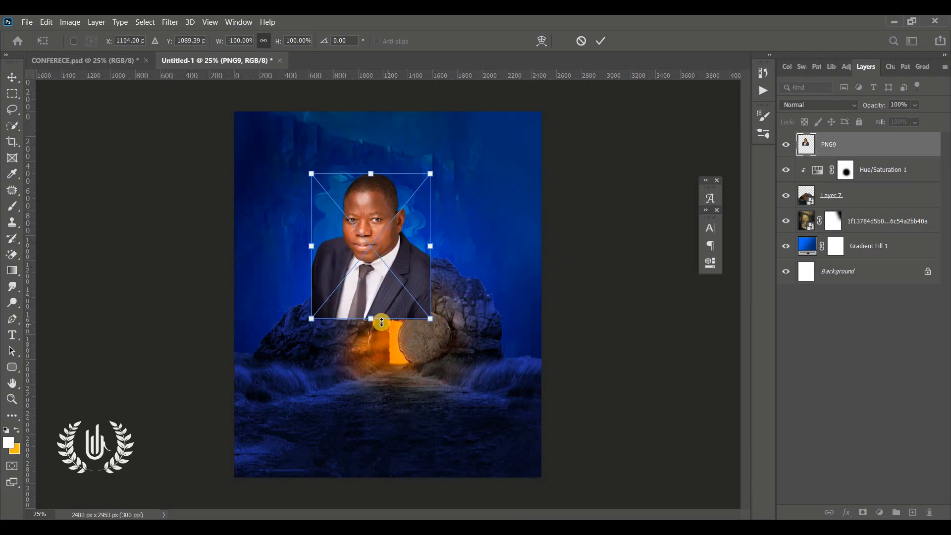
pyautogui.click(599, 43)
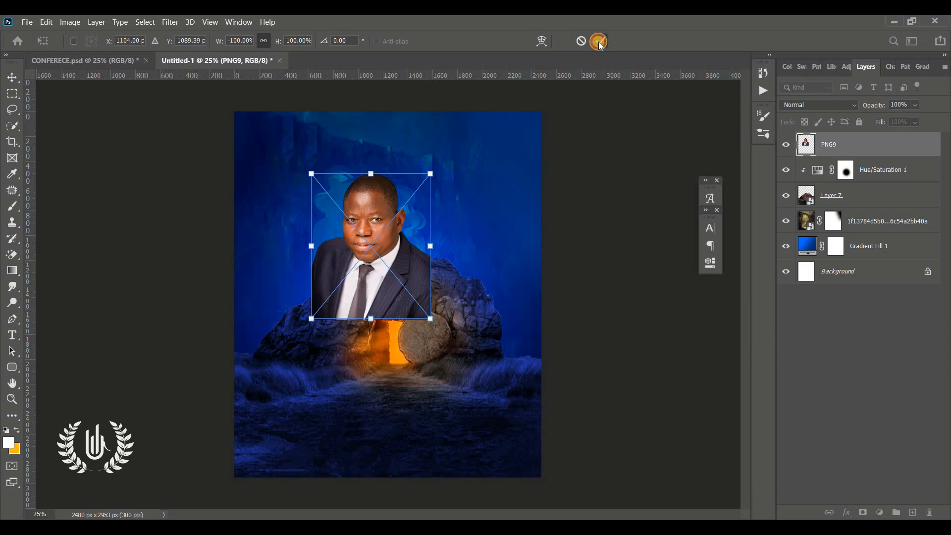
# Mask the PNG9 portrait, brush out its lower half, and nudge it slightly up-left
pyautogui.click(863, 512)
pyautogui.press('b')
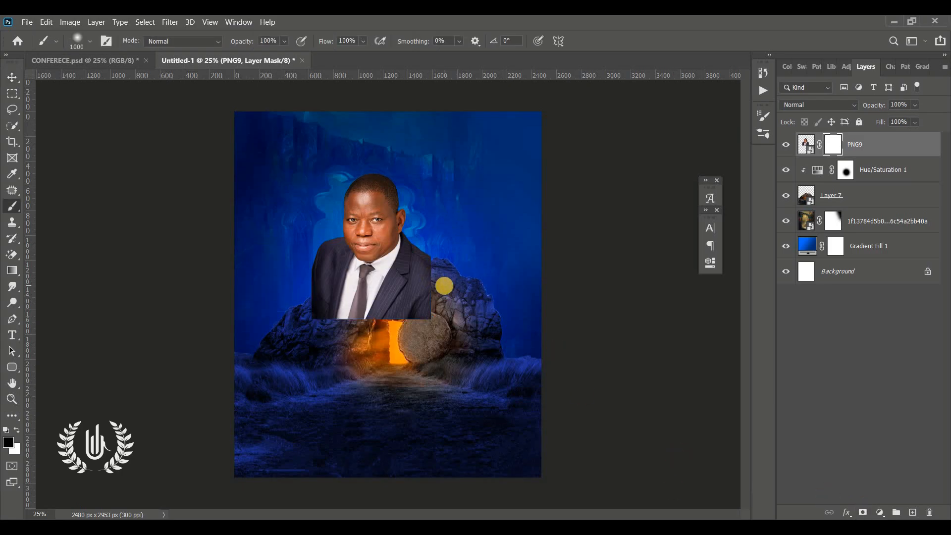
pyautogui.press('[')
pyautogui.moveTo(439, 282)
pyautogui.mouseDown()
pyautogui.moveTo(414, 314)
pyautogui.moveTo(312, 322)
pyautogui.moveTo(278, 291)
pyautogui.mouseUp()
pyautogui.click(11, 77)
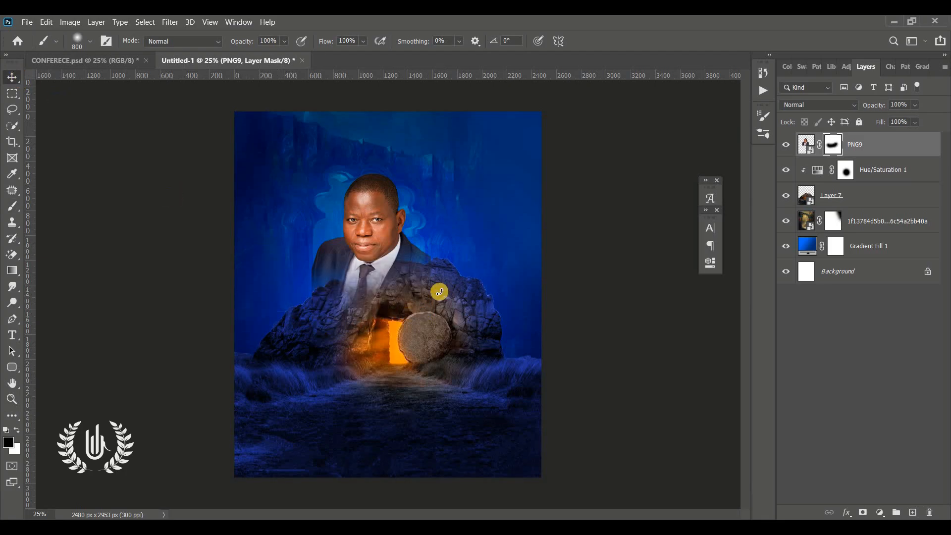
pyautogui.moveTo(370, 220); pyautogui.dragTo(354, 215)
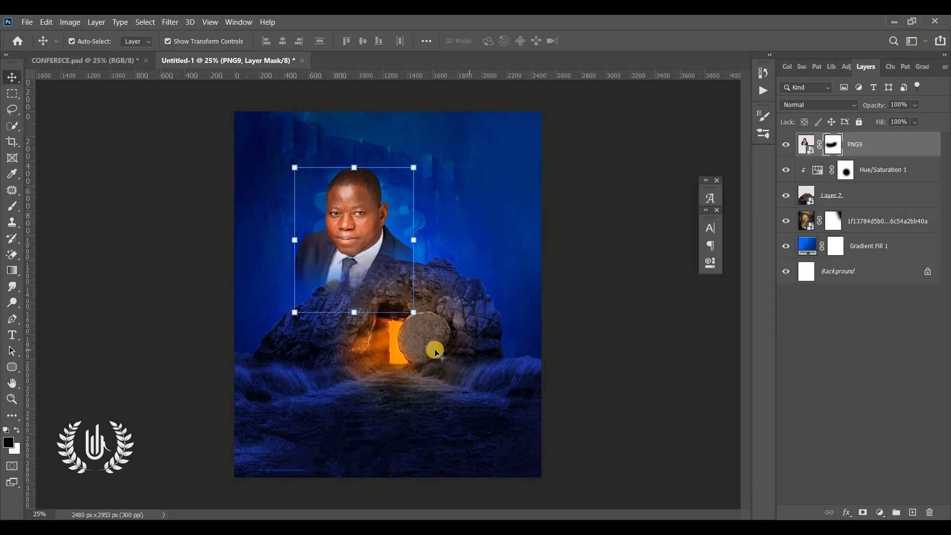
# Move PNG9 below Layer 7 so the rocks overlap the first portrait
pyautogui.click(785, 196)
pyautogui.click(786, 195)
pyautogui.moveTo(878, 154); pyautogui.dragTo(867, 208)
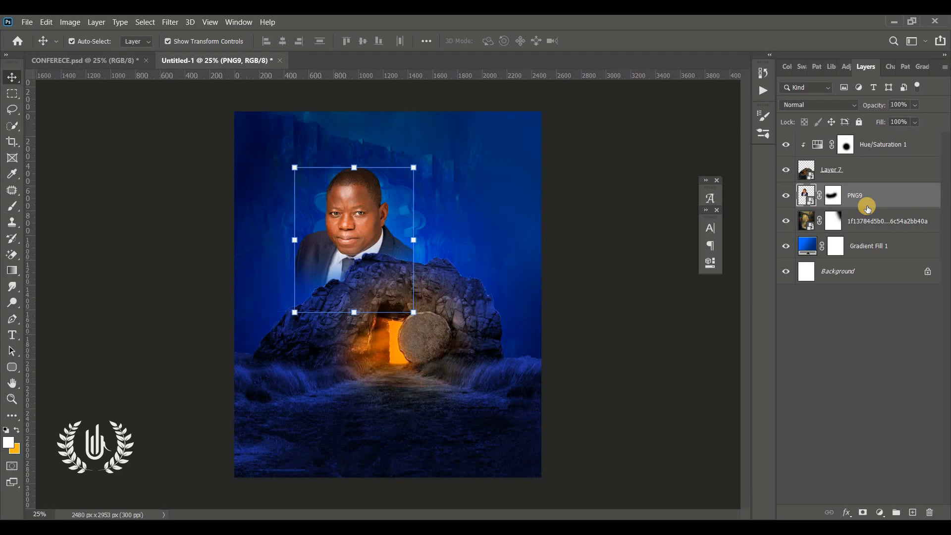
# Flip the second portrait, Layer 4, horizontally and place it at 157.23% beside the first
pyautogui.click(27, 22)
pyautogui.moveTo(479, 296); pyautogui.dragTo(528, 363)
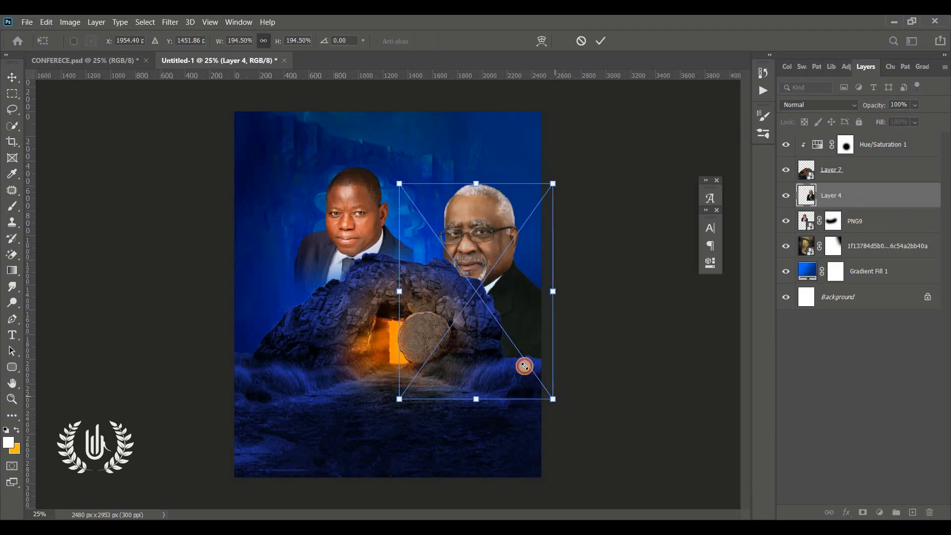
pyautogui.rightClick(471, 280)
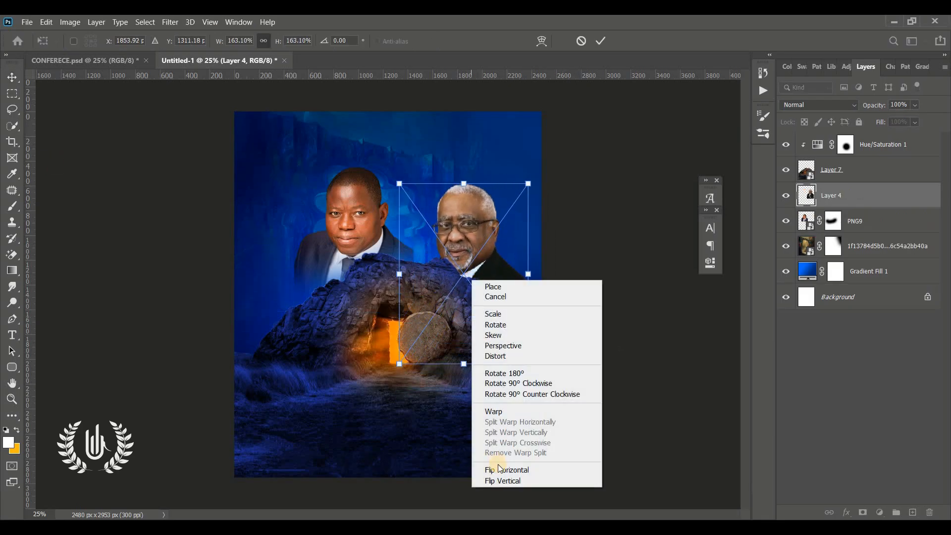
pyautogui.click(500, 470)
pyautogui.moveTo(478, 247); pyautogui.dragTo(476, 232)
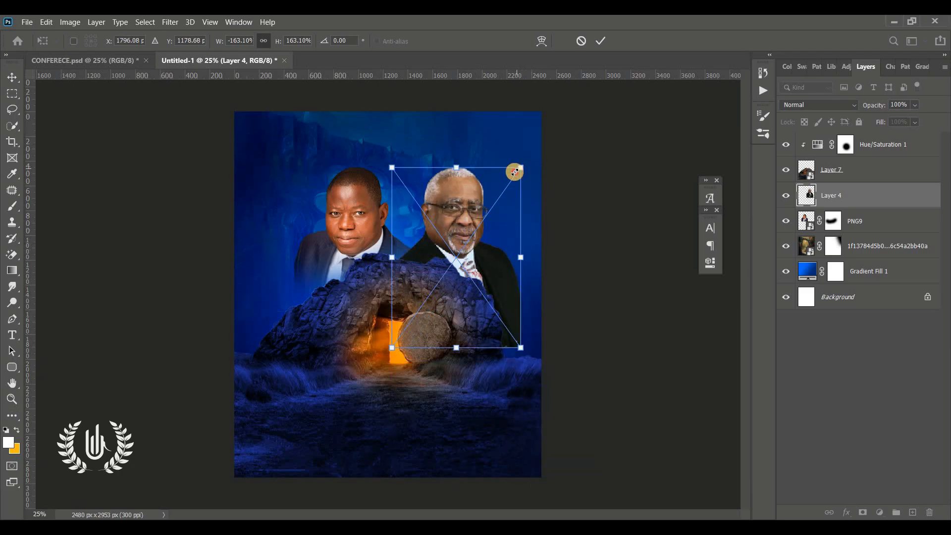
pyautogui.moveTo(513, 169); pyautogui.dragTo(478, 192)
pyautogui.click(601, 40)
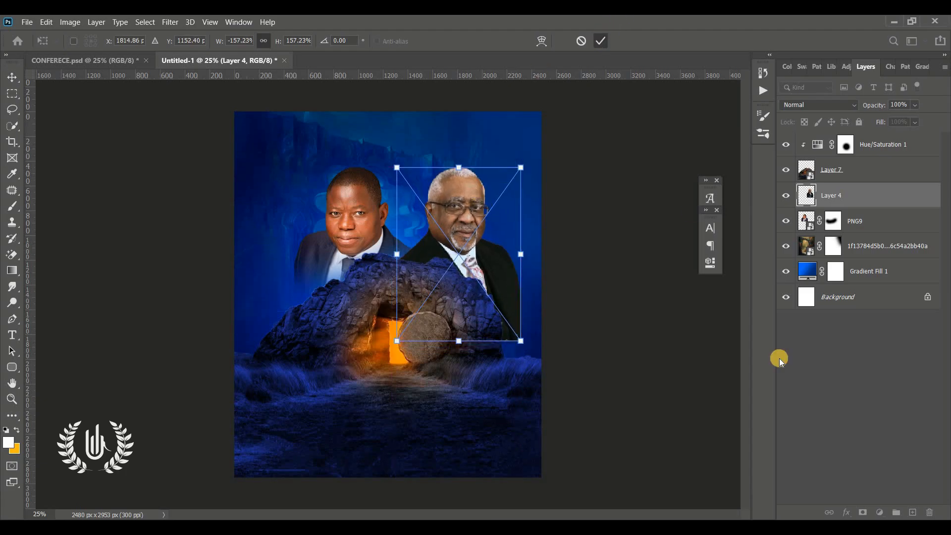
# Mask Layer 4 and brush out the right man's lower jacket
pyautogui.click(863, 513)
pyautogui.press('b')
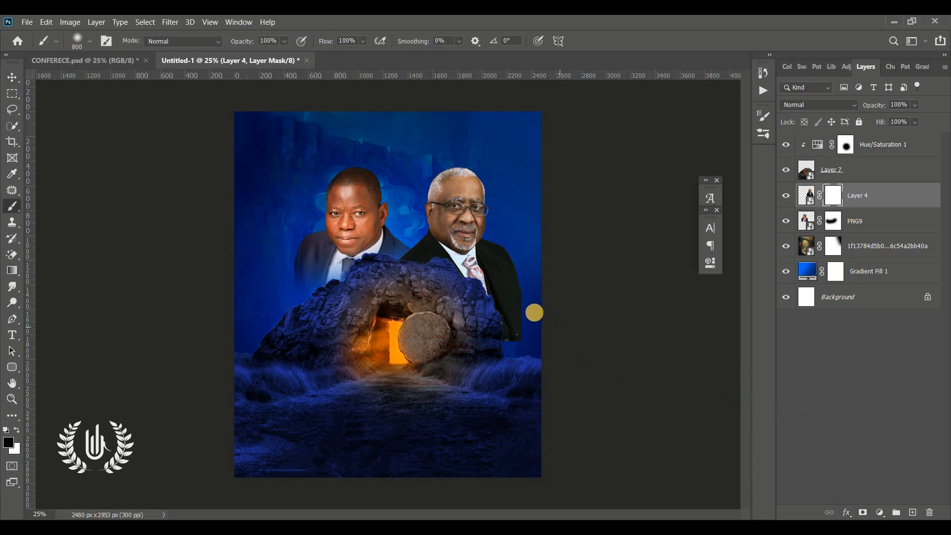
pyautogui.moveTo(534, 313)
pyautogui.mouseDown()
pyautogui.moveTo(475, 338)
pyautogui.moveTo(411, 333)
pyautogui.moveTo(578, 314)
pyautogui.moveTo(548, 289)
pyautogui.moveTo(483, 319)
pyautogui.moveTo(413, 307)
pyautogui.moveTo(388, 286)
pyautogui.mouseUp()
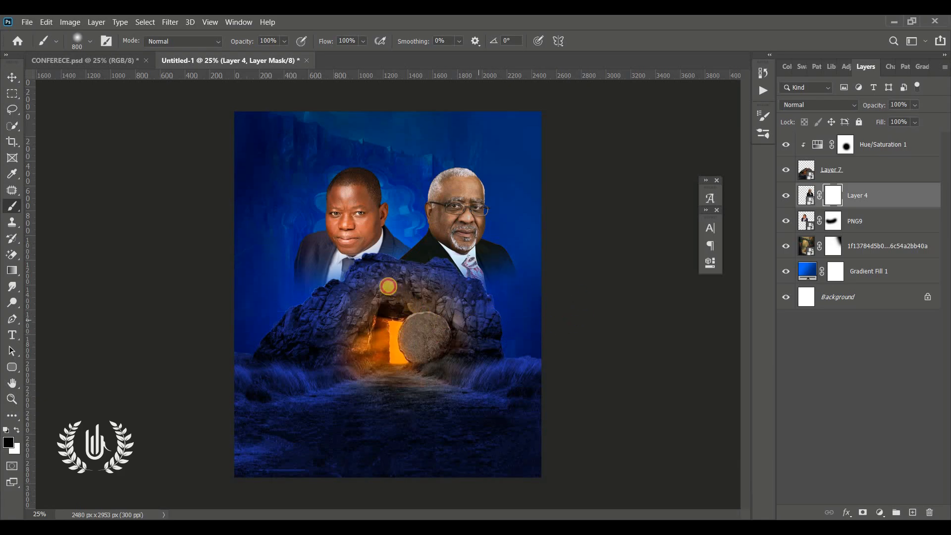
pyautogui.click(388, 286)
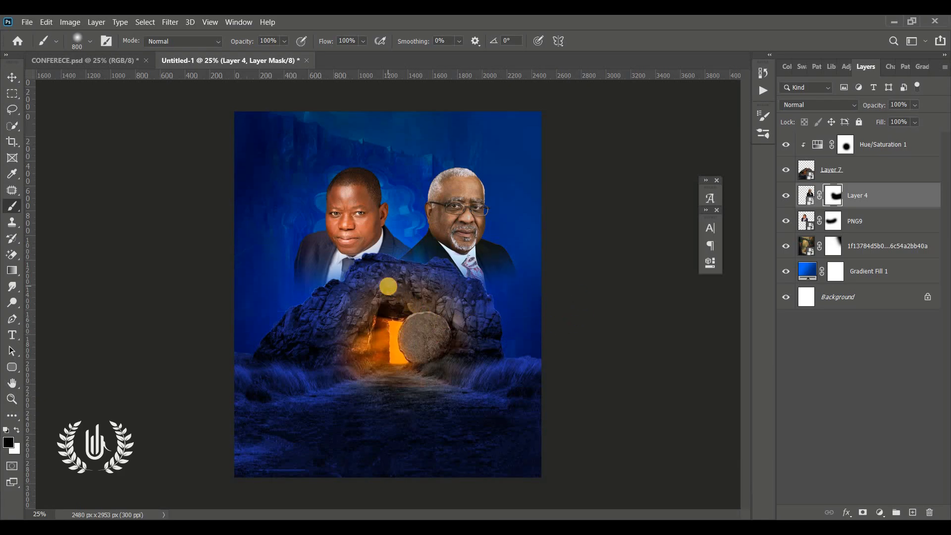
pyautogui.press('x')
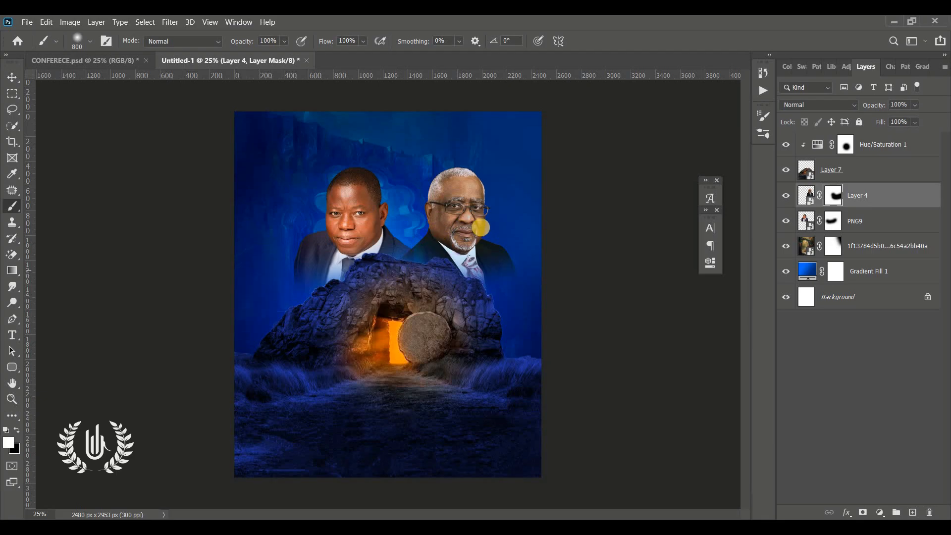
pyautogui.click(12, 76)
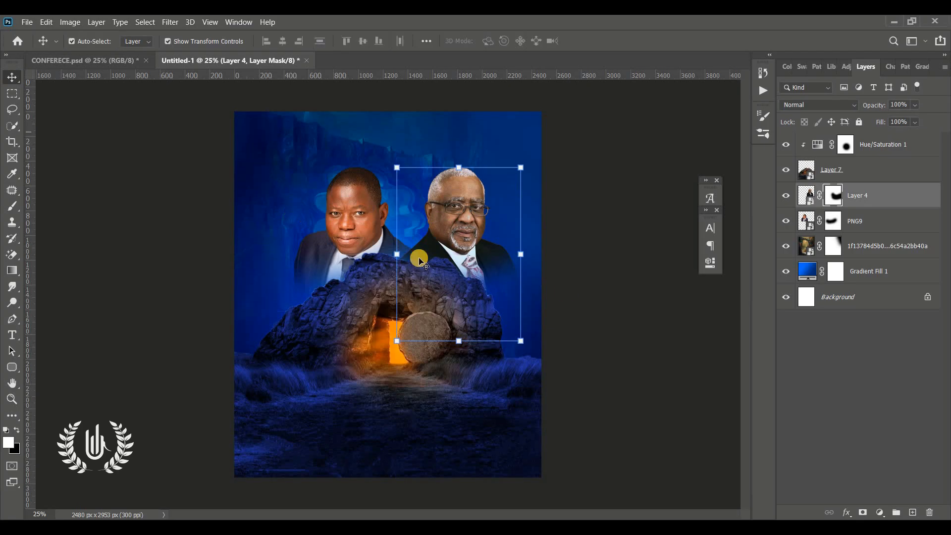
pyautogui.click(575, 292)
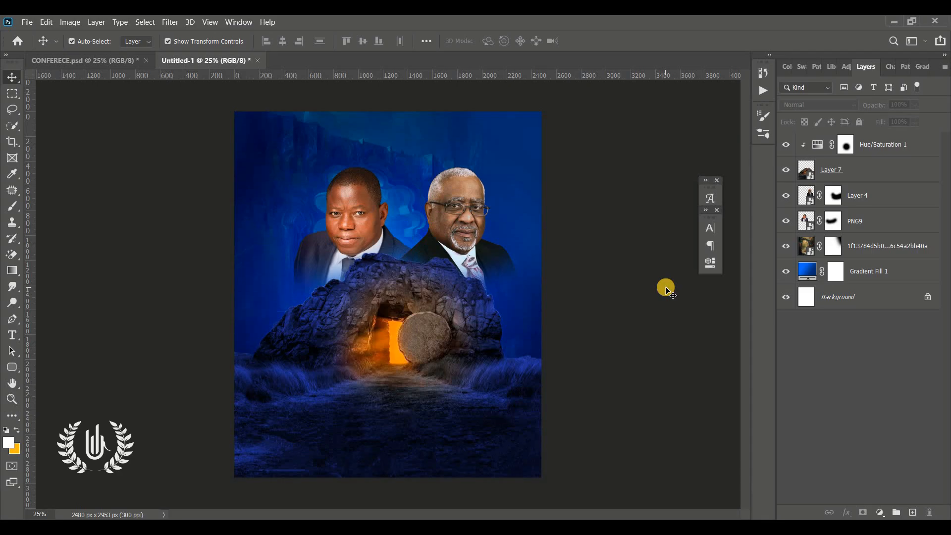
# Nudge the left man's portrait, PNG9, slightly to the left
pyautogui.click(464, 203)
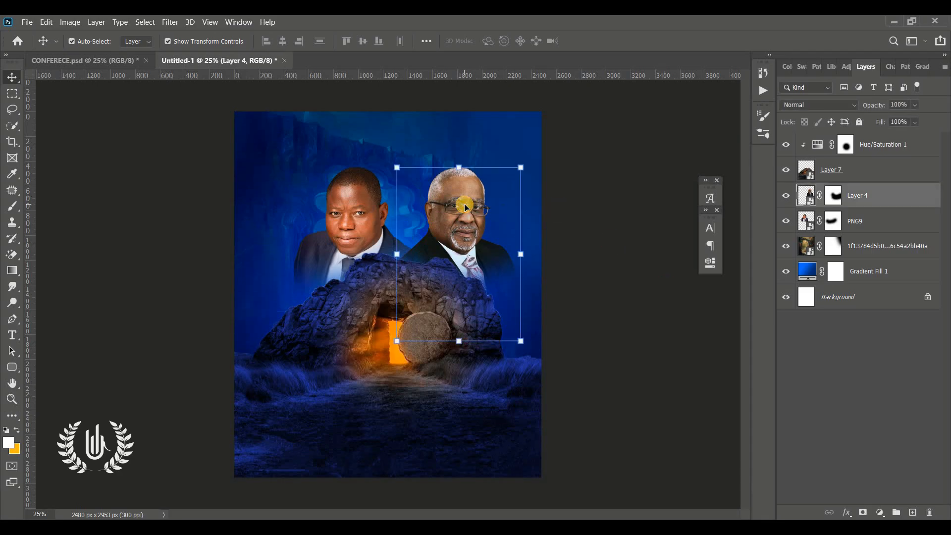
pyautogui.keyDown('shift'); pyautogui.click(335, 205); pyautogui.keyUp('shift')
pyautogui.keyDown('shift'); pyautogui.click(336, 205); pyautogui.keyUp('shift')
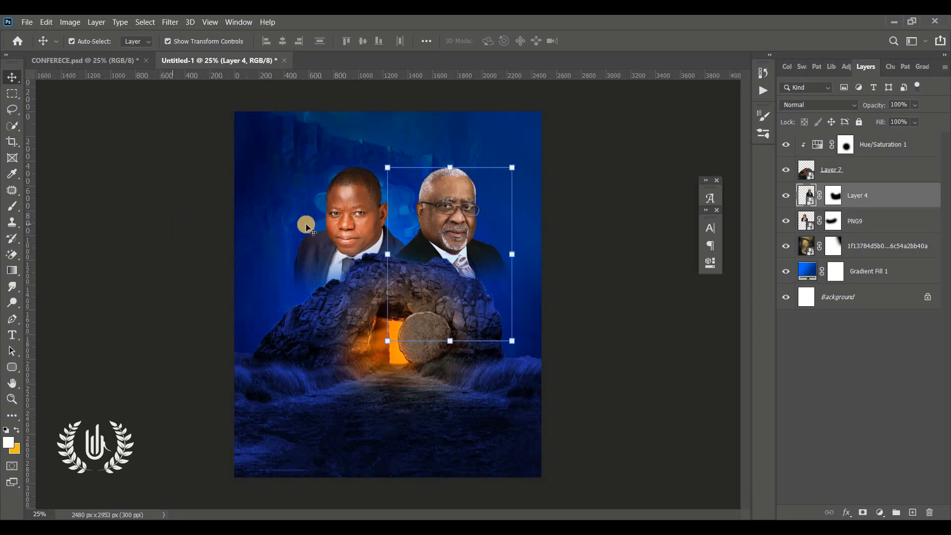
pyautogui.moveTo(332, 218); pyautogui.dragTo(327, 220)
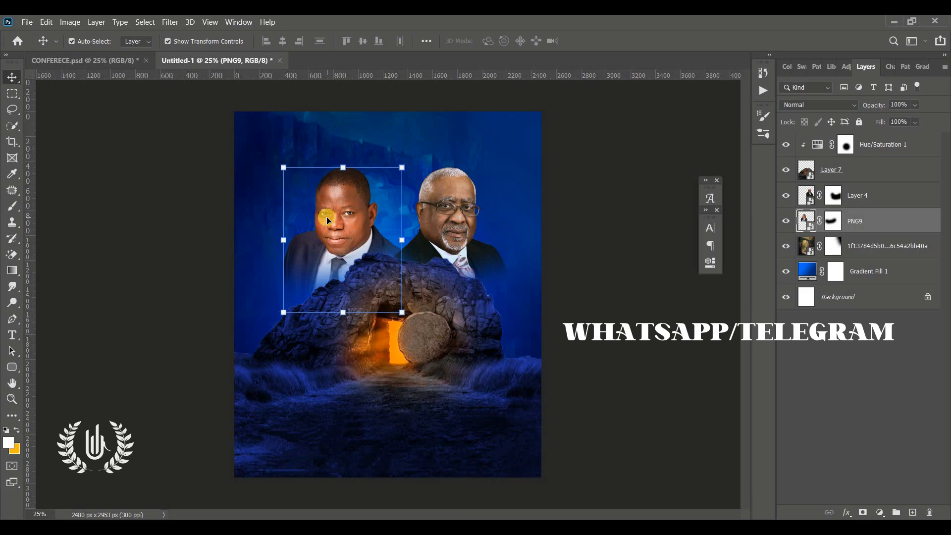
pyautogui.click(27, 22)
# Place Fire vector.png between the portraits, rotated about -32° and scaled near 46%, above the portrait layers
pyautogui.click(94, 255)
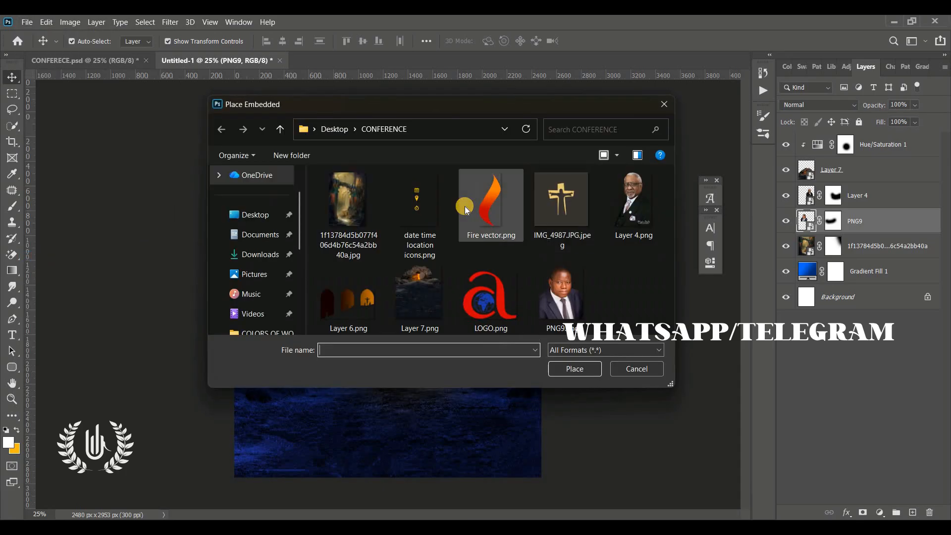
pyautogui.click(464, 206)
pyautogui.click(568, 368)
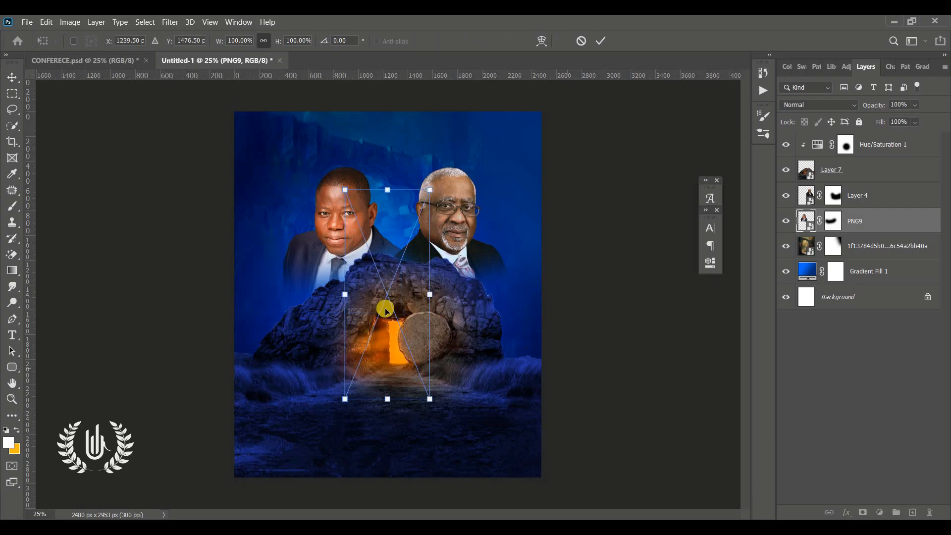
pyautogui.moveTo(384, 307); pyautogui.dragTo(411, 237)
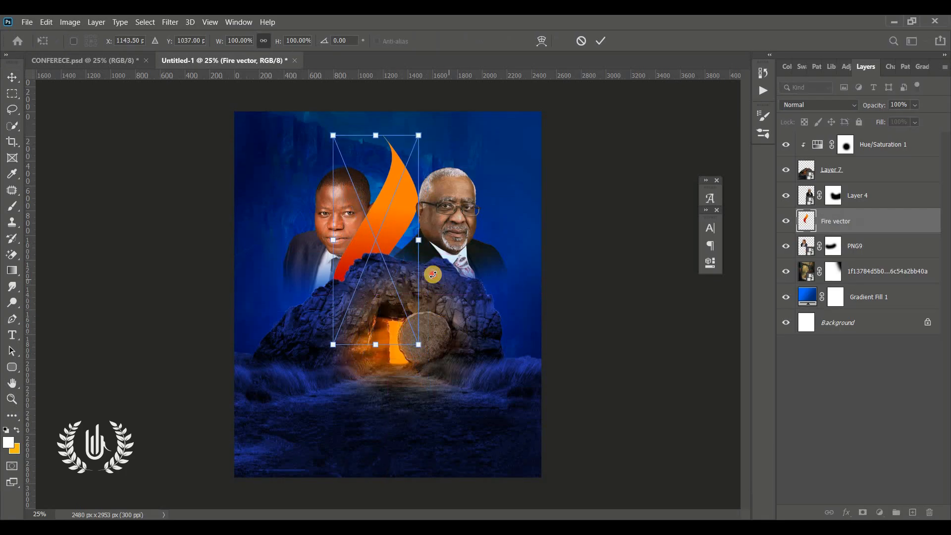
pyautogui.moveTo(430, 272); pyautogui.dragTo(416, 234)
pyautogui.moveTo(463, 288); pyautogui.dragTo(478, 233)
pyautogui.click(601, 40)
pyautogui.moveTo(852, 231); pyautogui.dragTo(862, 136)
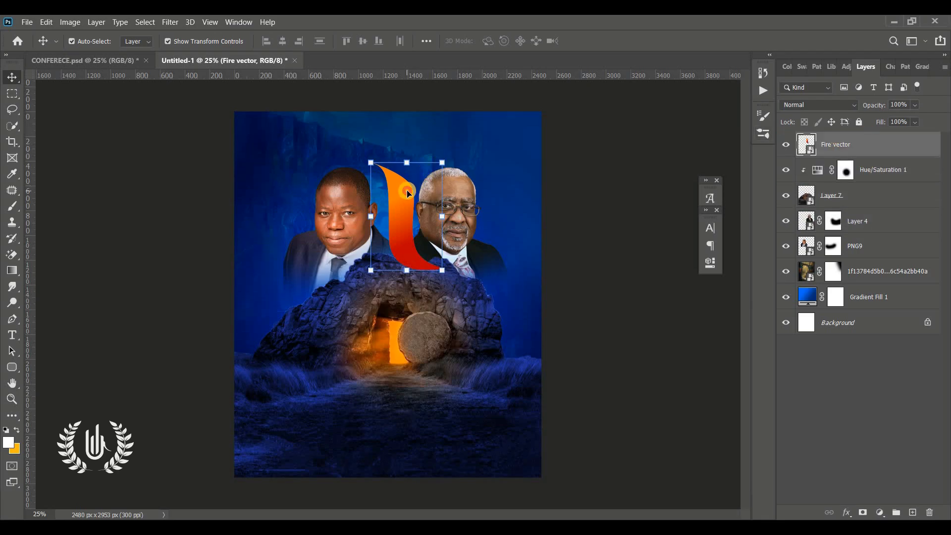
pyautogui.moveTo(408, 192); pyautogui.dragTo(405, 190)
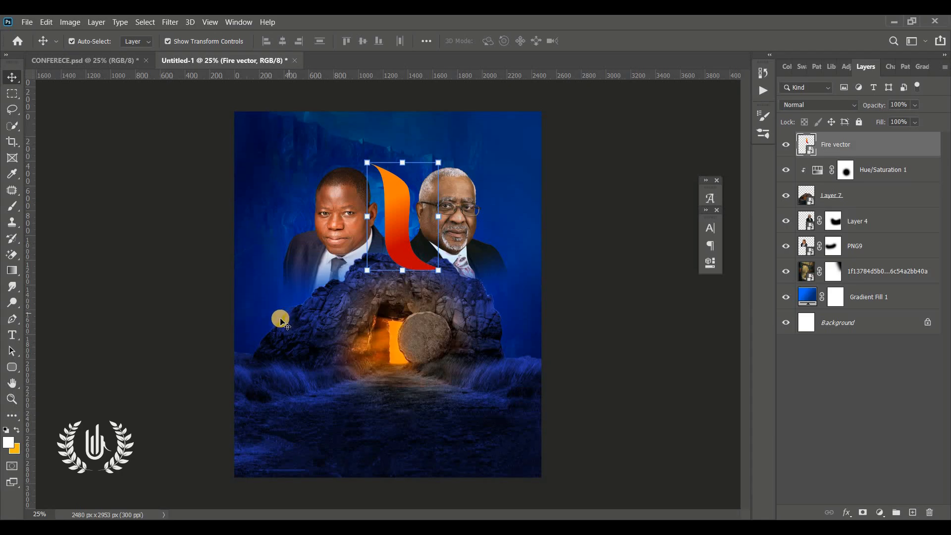
# Add an empty Layer 8 and sample navy 002263 from the flyer background
pyautogui.click(909, 512)
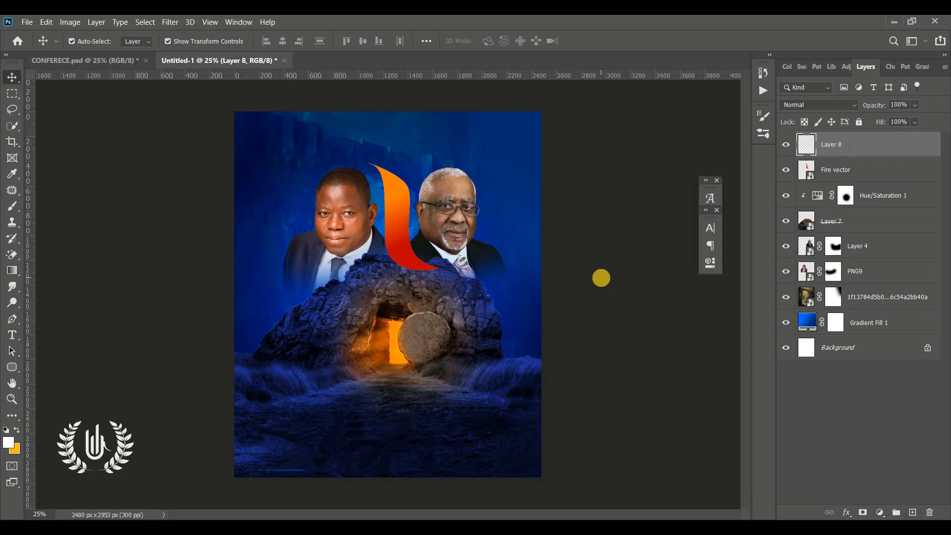
pyautogui.press('b')
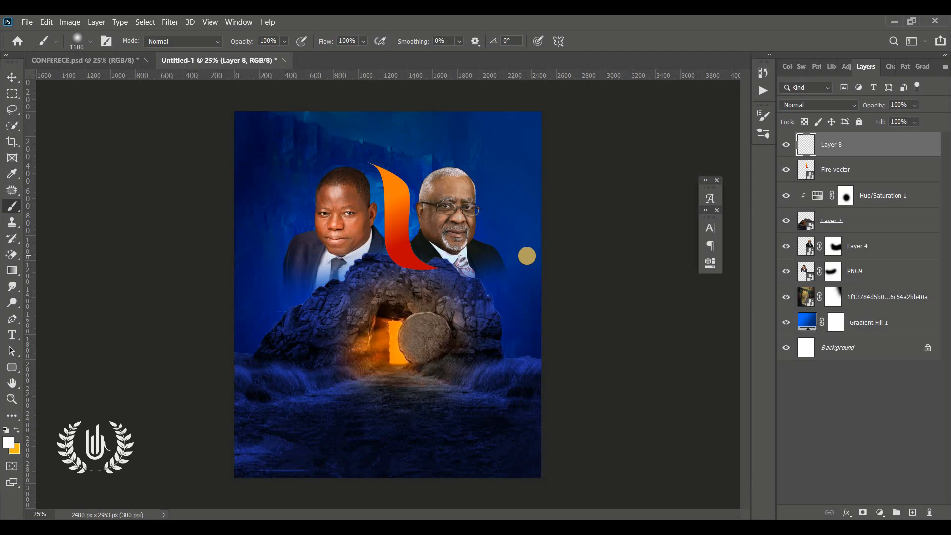
pyautogui.press('i')
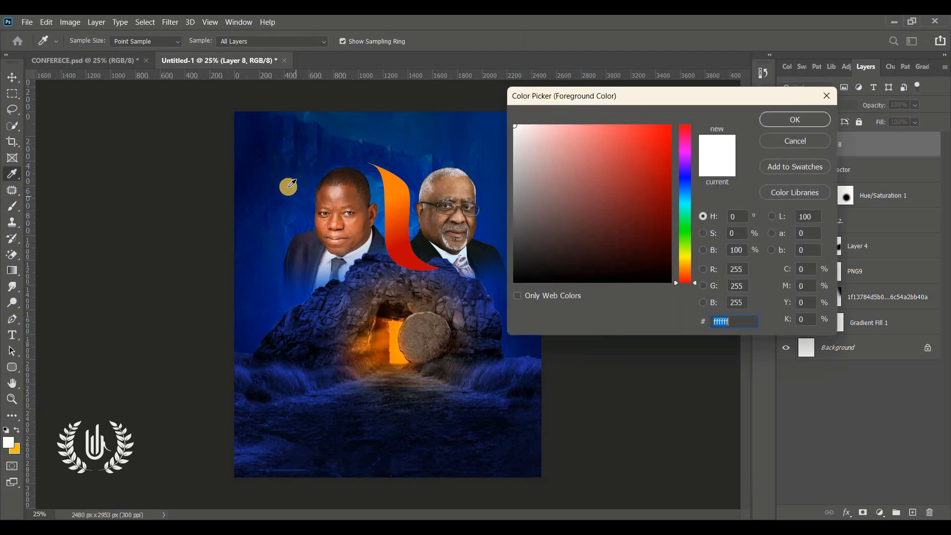
pyautogui.click(288, 187)
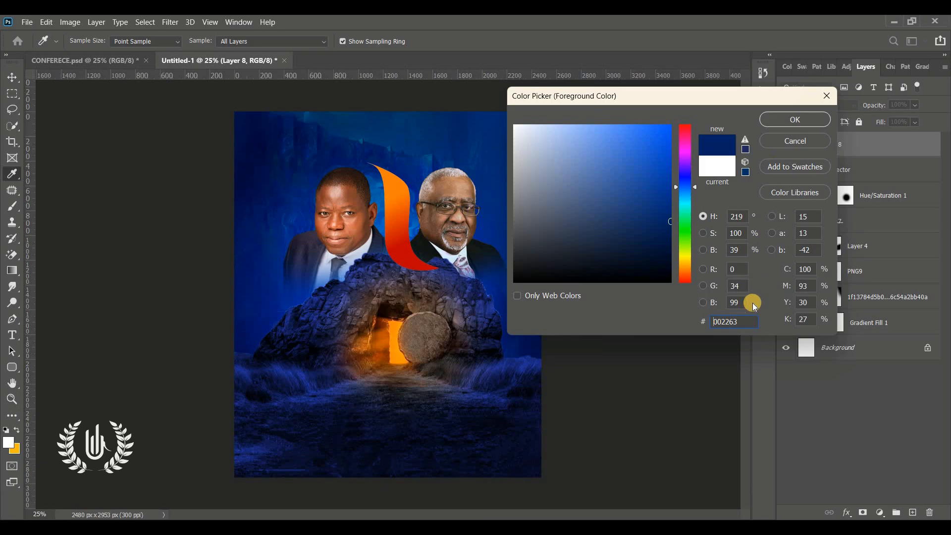
# Set the foreground to navy 000d58 and softly paint the poster's right and left edges
pyautogui.doubleClick(738, 323)
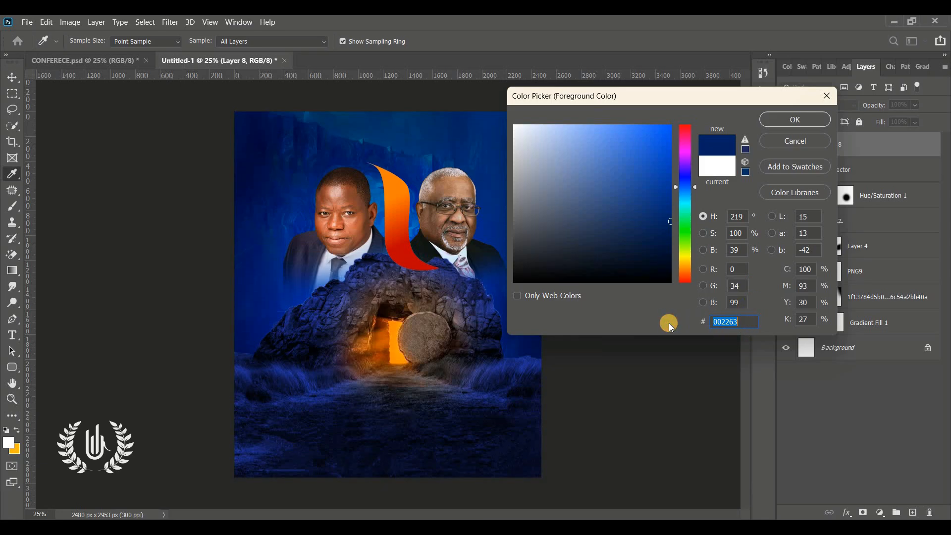
pyautogui.click(346, 399)
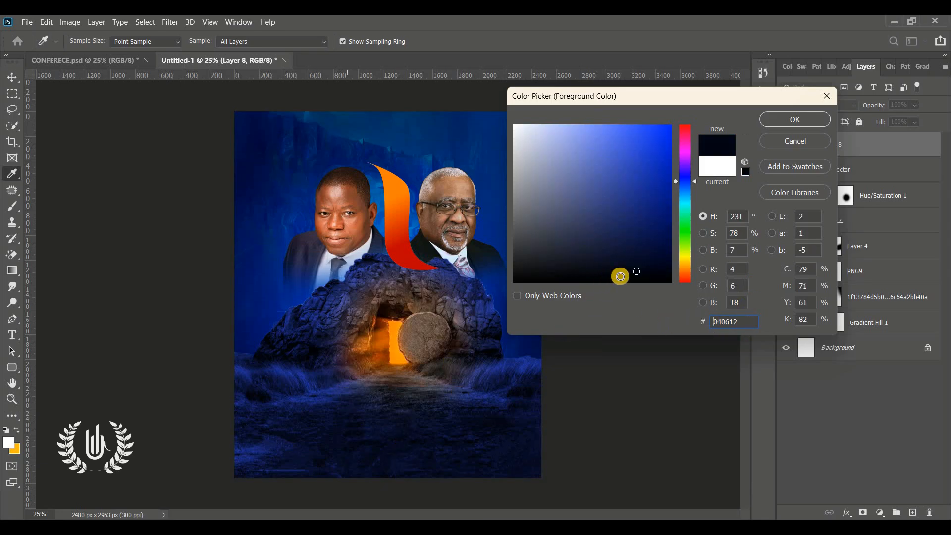
pyautogui.moveTo(666, 247); pyautogui.dragTo(676, 228)
pyautogui.doubleClick(743, 321)
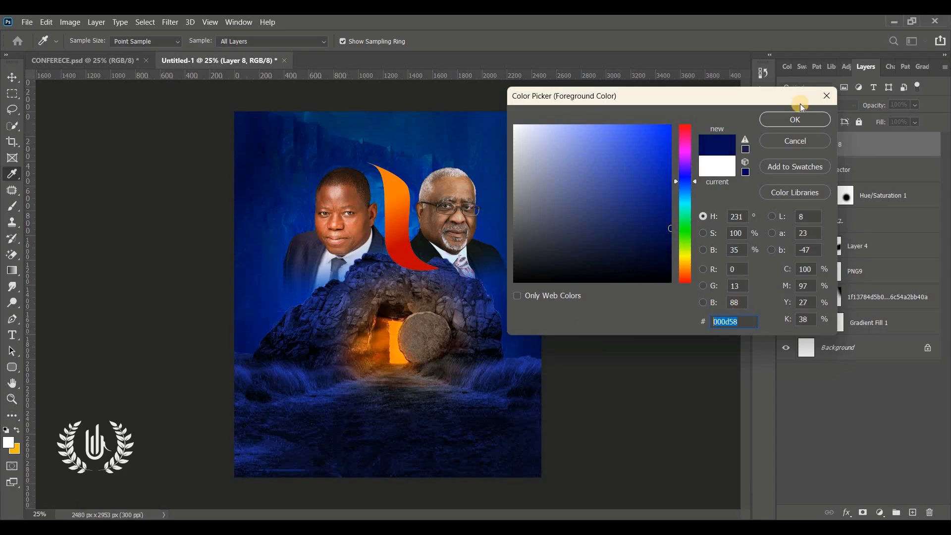
pyautogui.click(794, 120)
pyautogui.press('b')
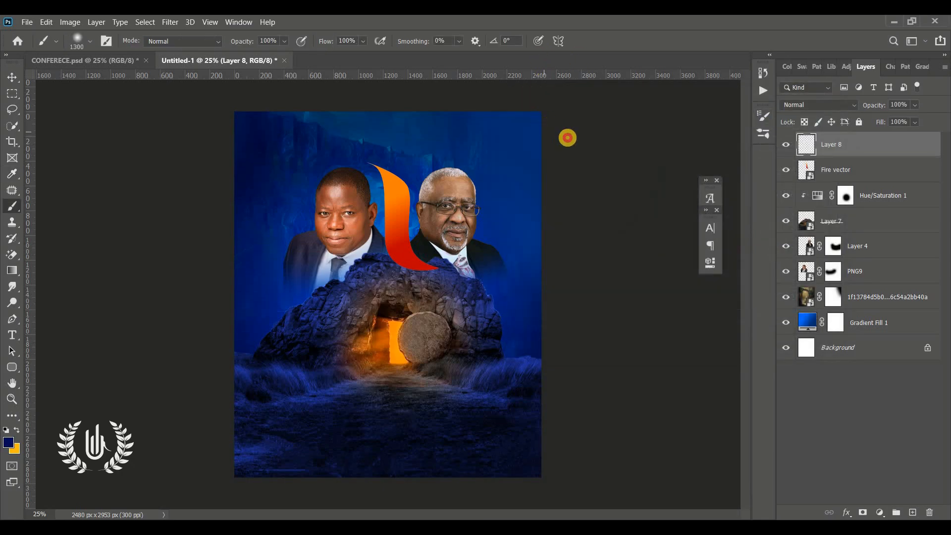
pyautogui.moveTo(567, 137)
pyautogui.mouseDown()
pyautogui.moveTo(574, 376)
pyautogui.moveTo(548, 443)
pyautogui.moveTo(521, 461)
pyautogui.moveTo(339, 491)
pyautogui.moveTo(257, 473)
pyautogui.moveTo(221, 436)
pyautogui.moveTo(197, 355)
pyautogui.mouseUp()
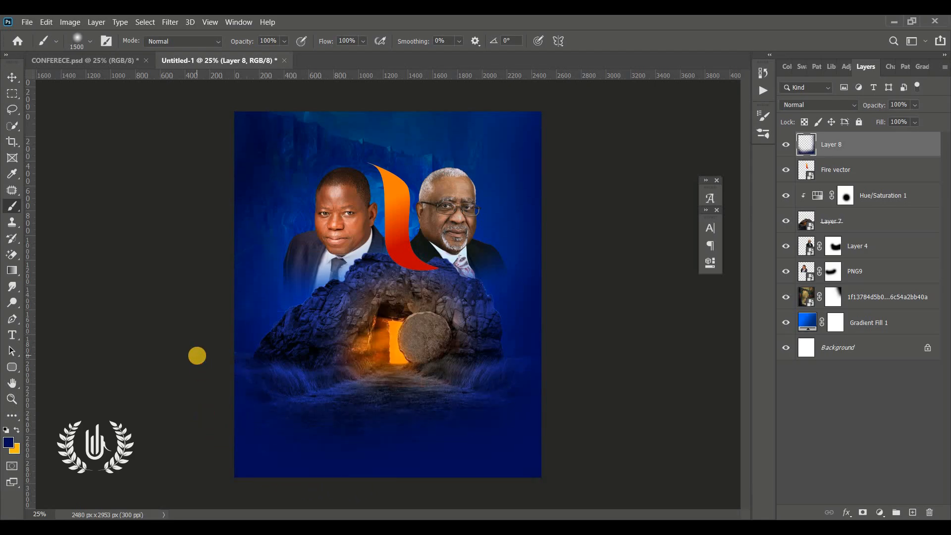
pyautogui.moveTo(195, 129)
pyautogui.mouseDown()
pyautogui.moveTo(213, 240)
pyautogui.moveTo(215, 298)
pyautogui.moveTo(205, 313)
pyautogui.moveTo(176, 141)
pyautogui.mouseUp()
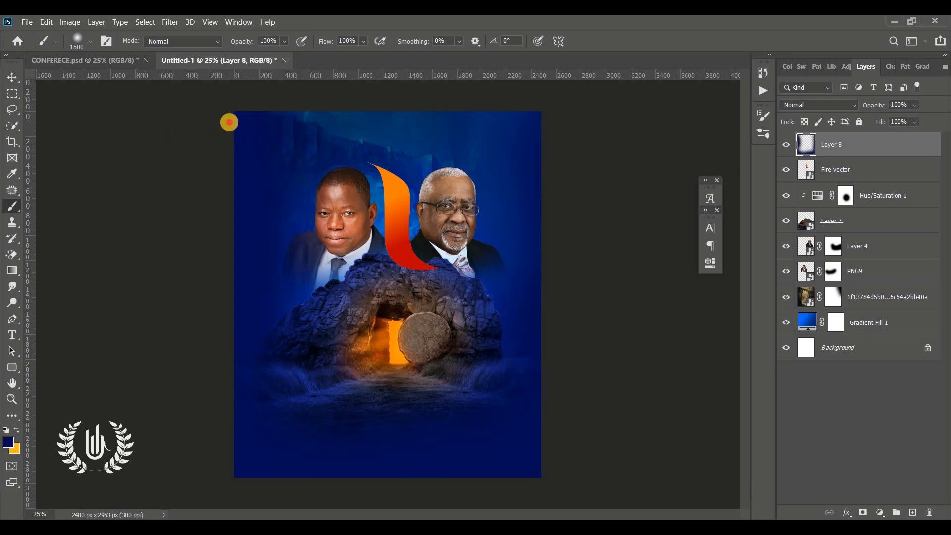
# Gather the layers from Layer 8 down to Gradient Fill 1 into Group 1
pyautogui.click(14, 76)
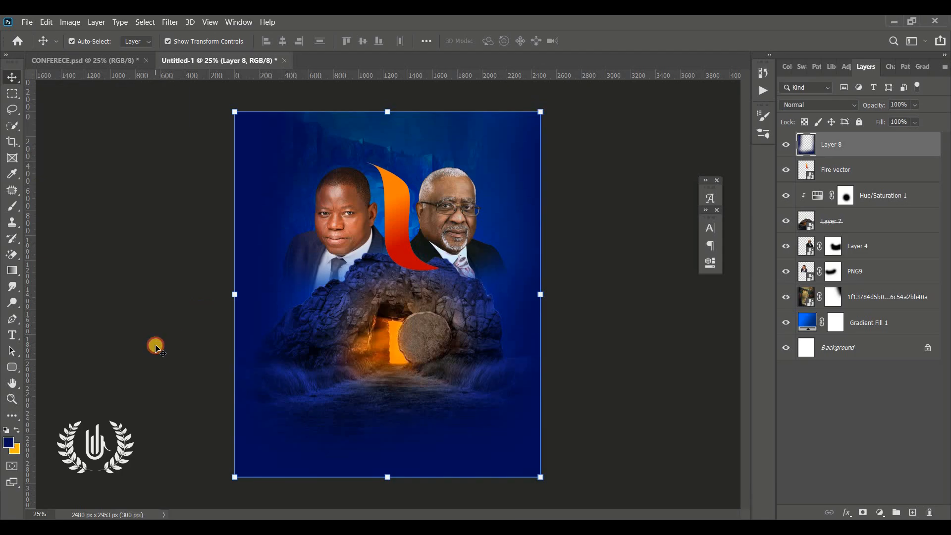
pyautogui.click(155, 345)
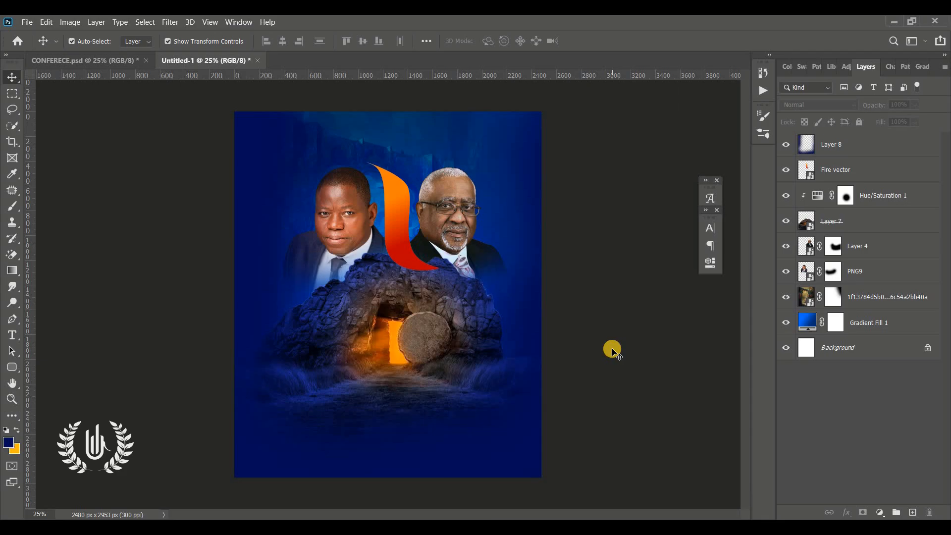
pyautogui.click(851, 152)
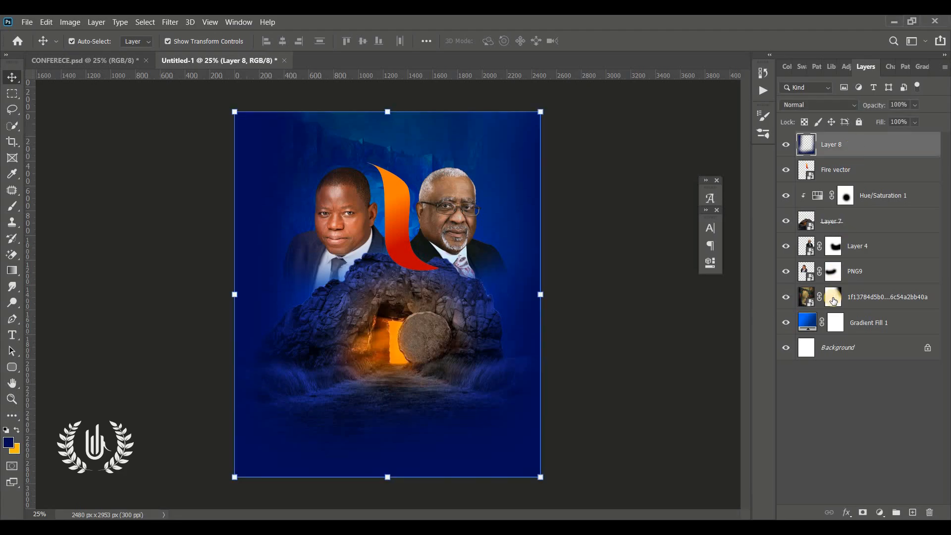
pyautogui.keyDown('shift'); pyautogui.click(881, 327); pyautogui.keyUp('shift')
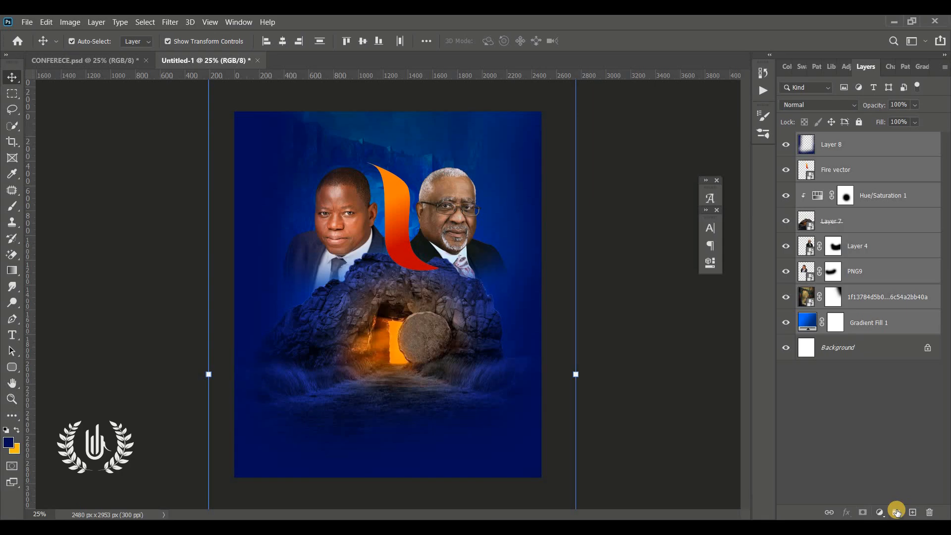
pyautogui.click(897, 512)
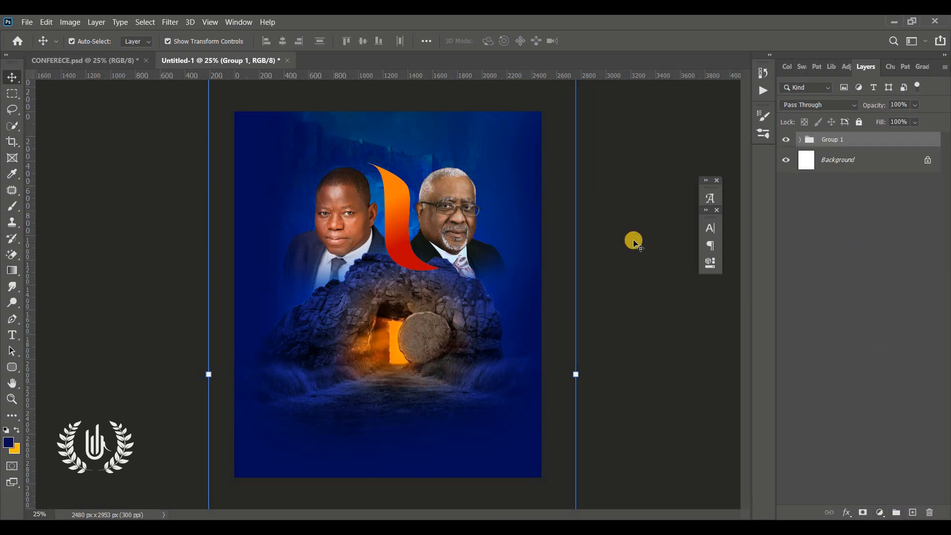
pyautogui.click(786, 140)
pyautogui.click(785, 141)
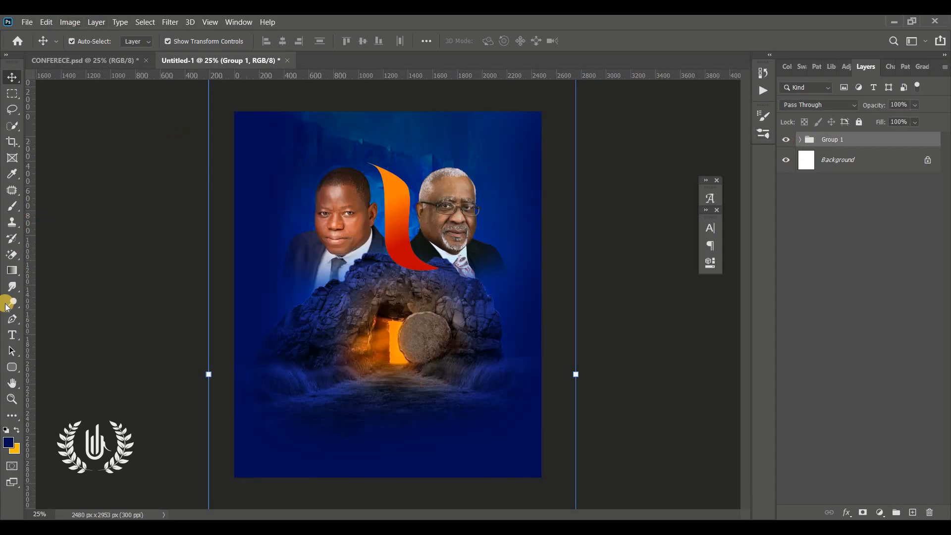
# Add a white (#ffffff) text layer reading 'Transitional' above the tomb
pyautogui.click(9, 334)
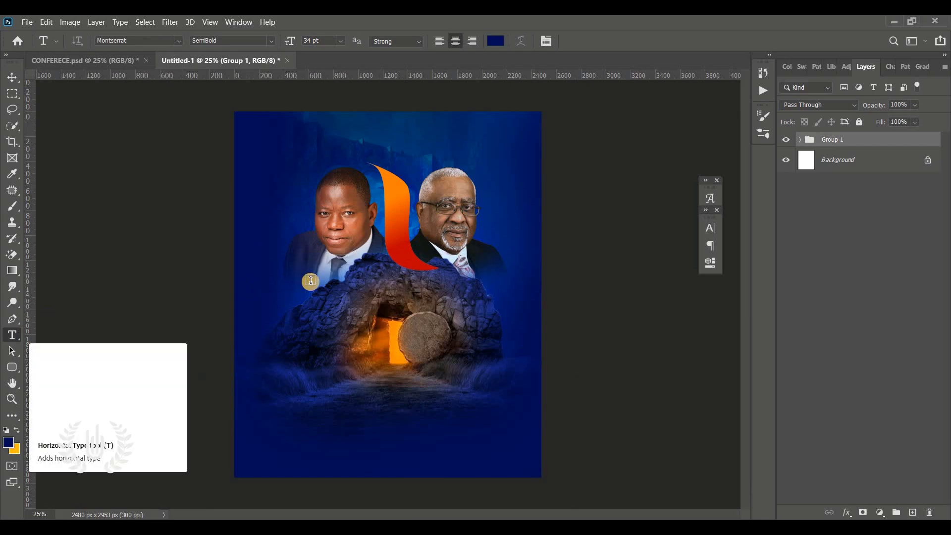
pyautogui.click(372, 289)
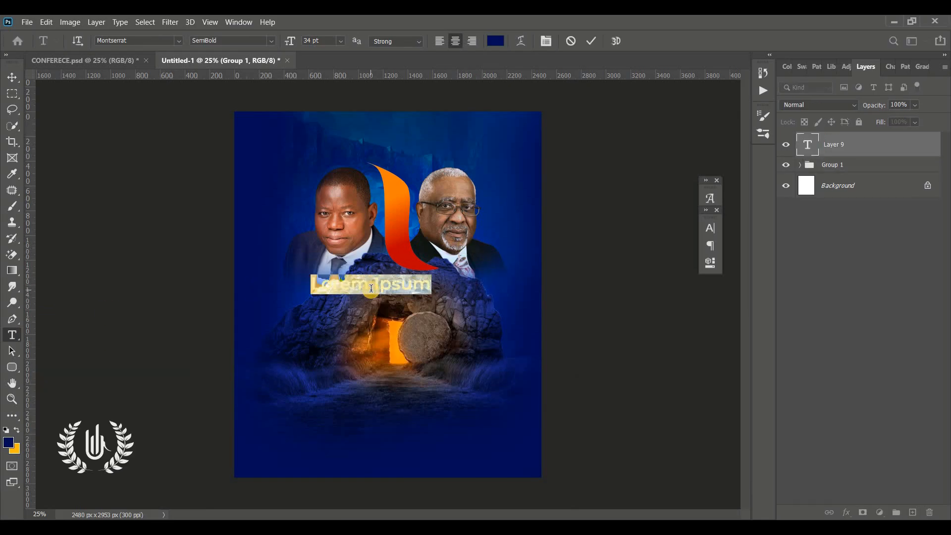
pyautogui.click(498, 42)
pyautogui.write('ffffff')
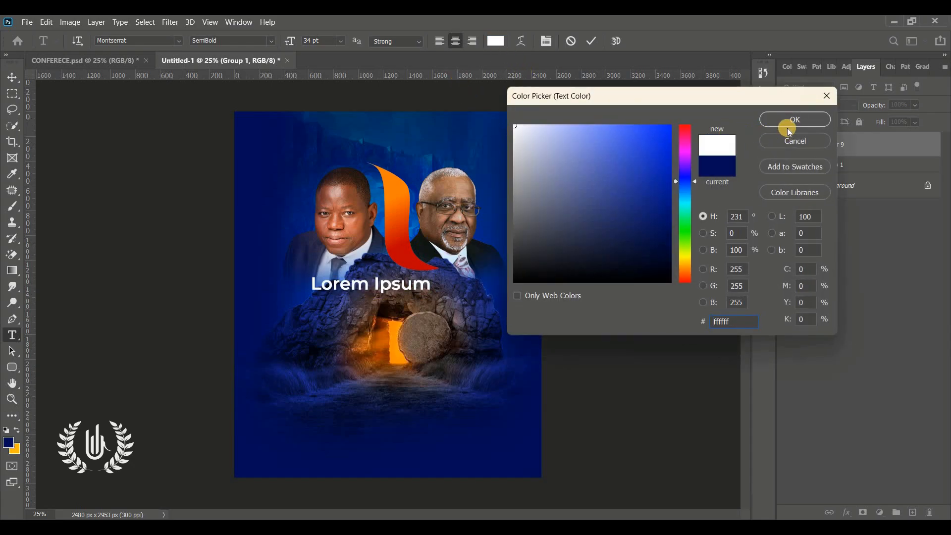
pyautogui.click(788, 128)
pyautogui.write('Tra')
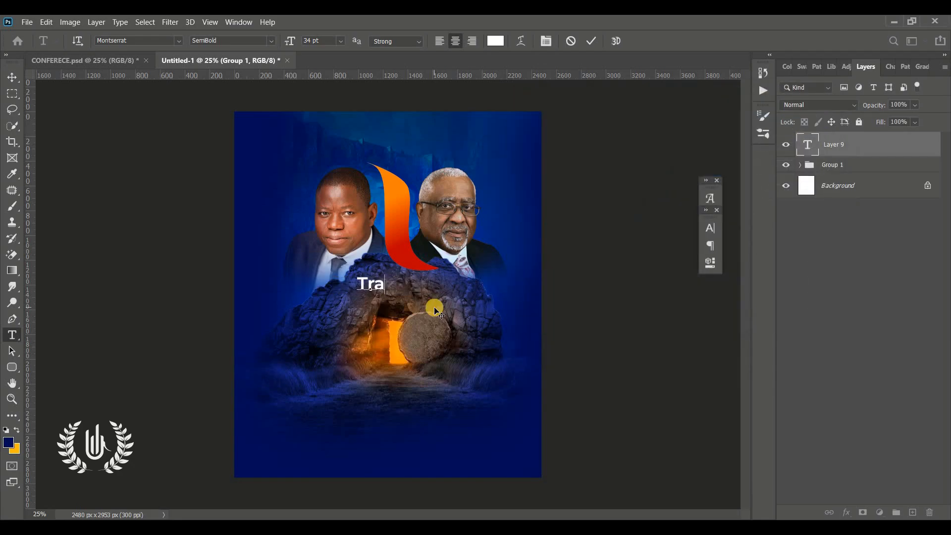
pyautogui.write('nsitional')
pyautogui.hotkey('ctrl', 'a')
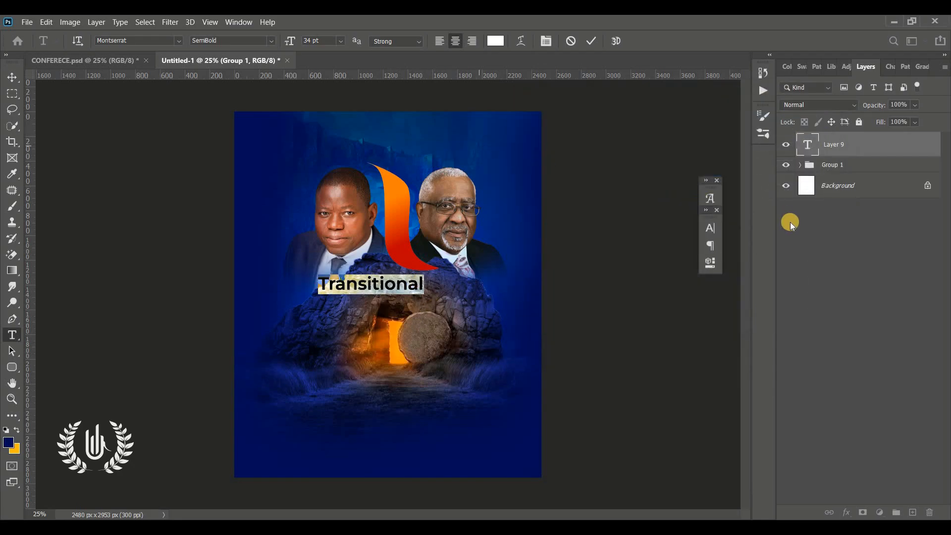
# Set Transitional in the Blacksword font, then enlarge and position it over the tomb rock
pyautogui.click(712, 226)
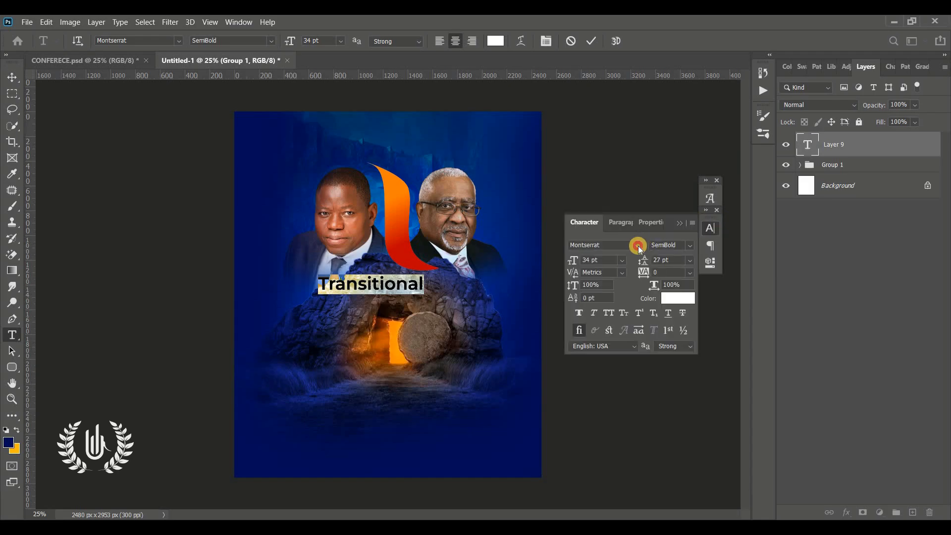
pyautogui.click(638, 246)
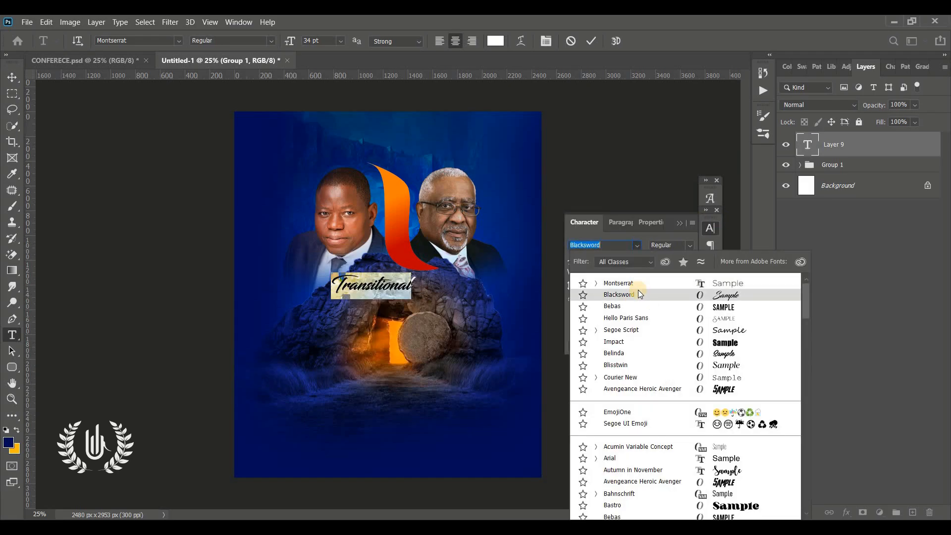
pyautogui.click(638, 292)
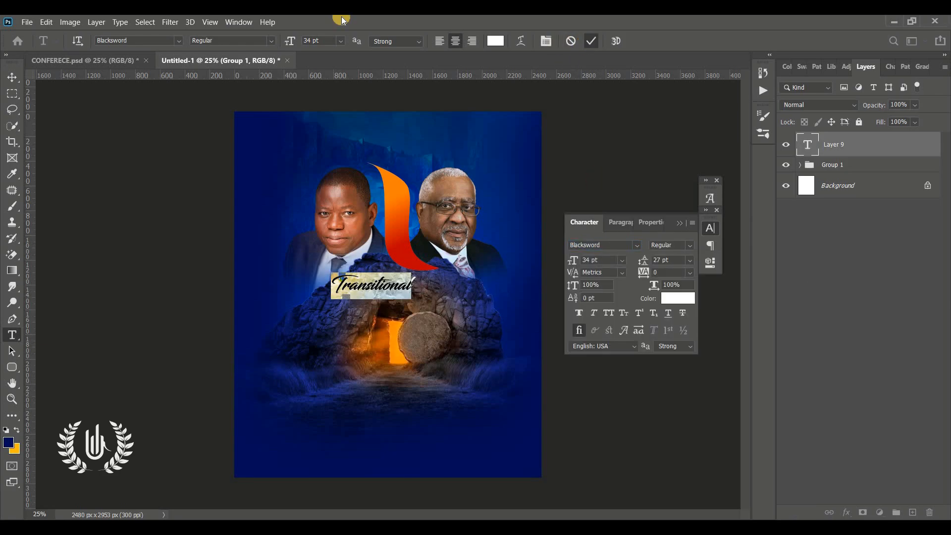
pyautogui.hotkey('ctrl', 'Return')
pyautogui.click(12, 77)
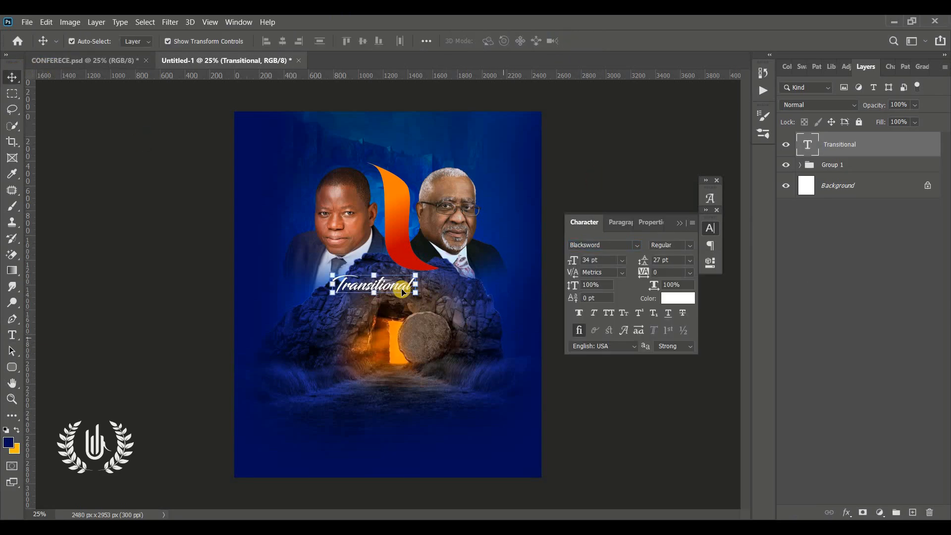
pyautogui.moveTo(403, 292); pyautogui.dragTo(423, 290)
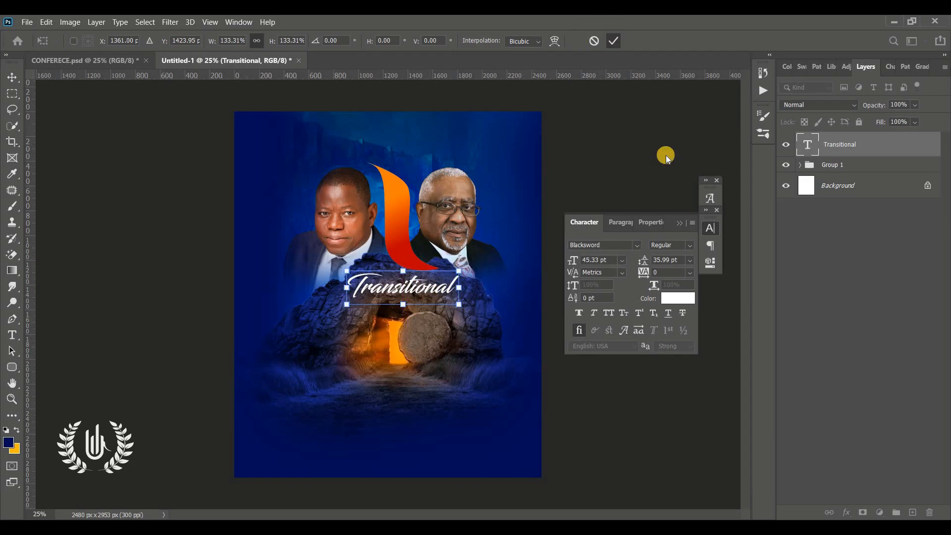
pyautogui.click(617, 116)
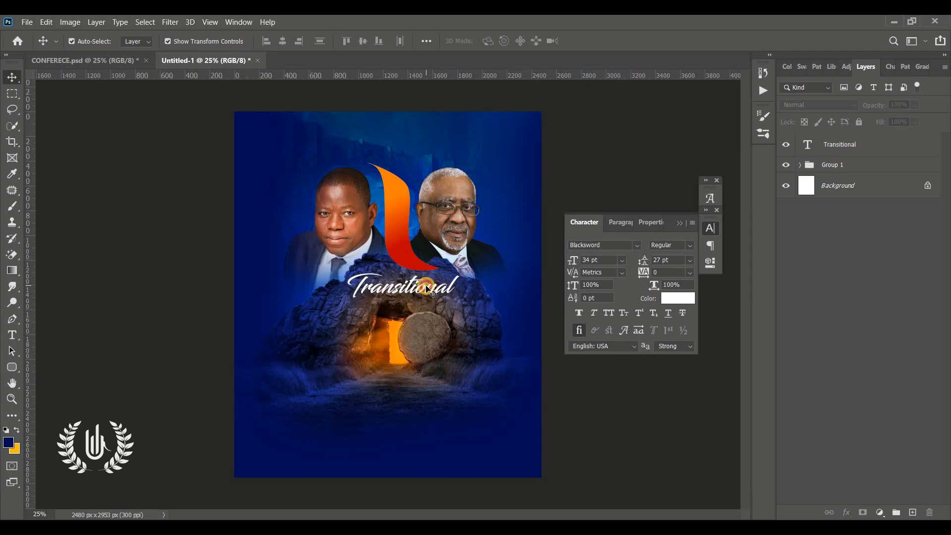
pyautogui.moveTo(432, 292); pyautogui.dragTo(429, 286)
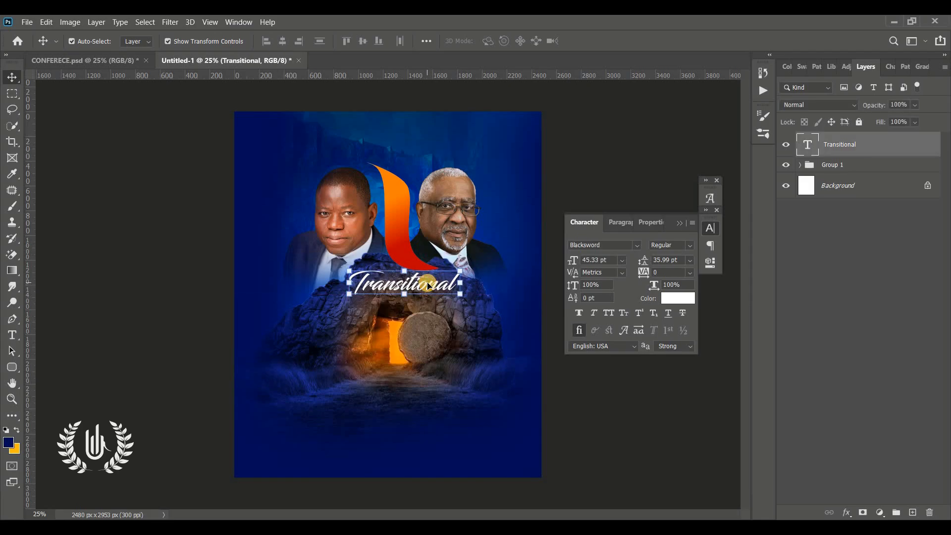
pyautogui.doubleClick(919, 154)
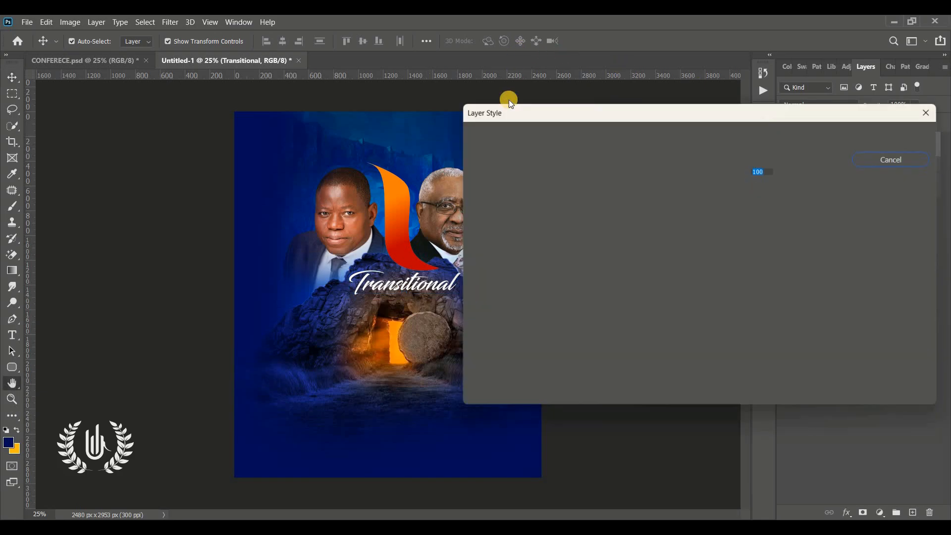
# Turn on a Gradient Overlay for the Transitional text in its blending options
pyautogui.press('Escape')
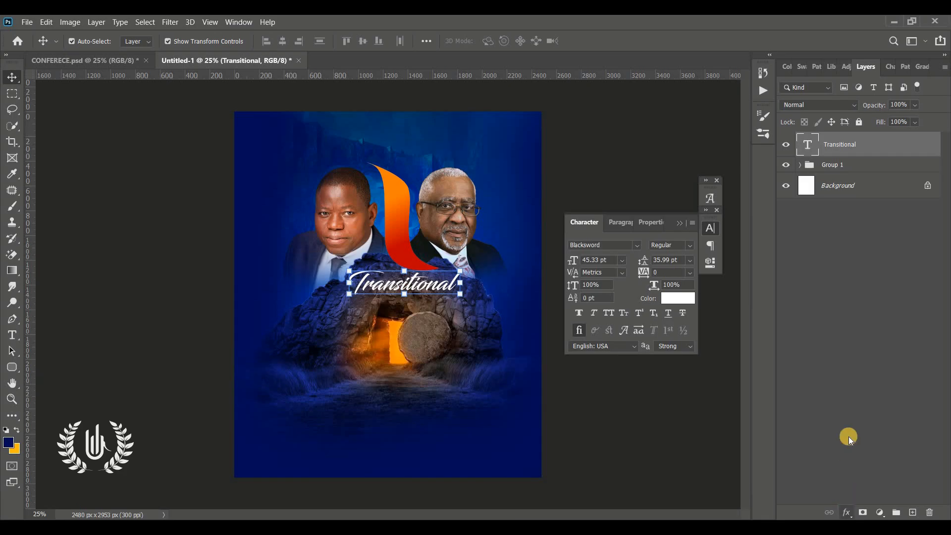
pyautogui.click(846, 512)
pyautogui.click(861, 388)
pyautogui.click(500, 297)
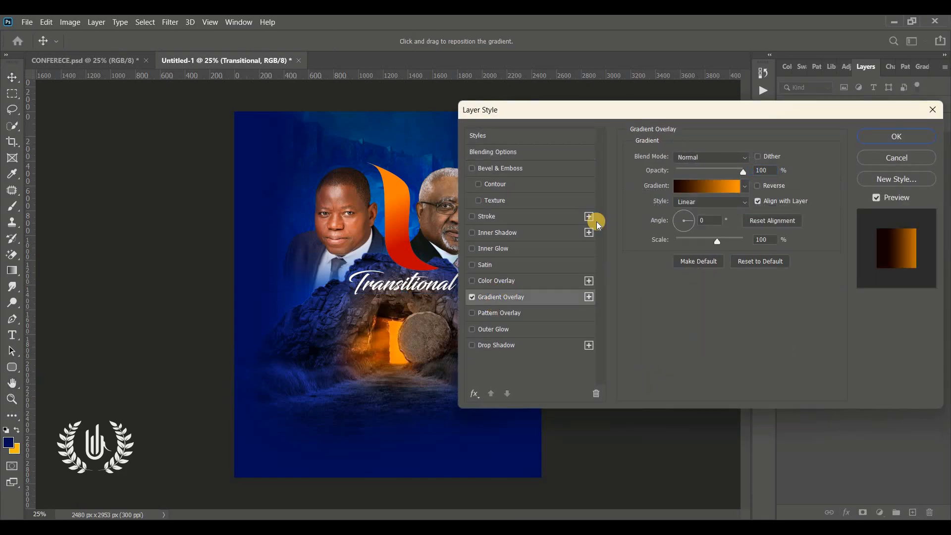
pyautogui.click(719, 188)
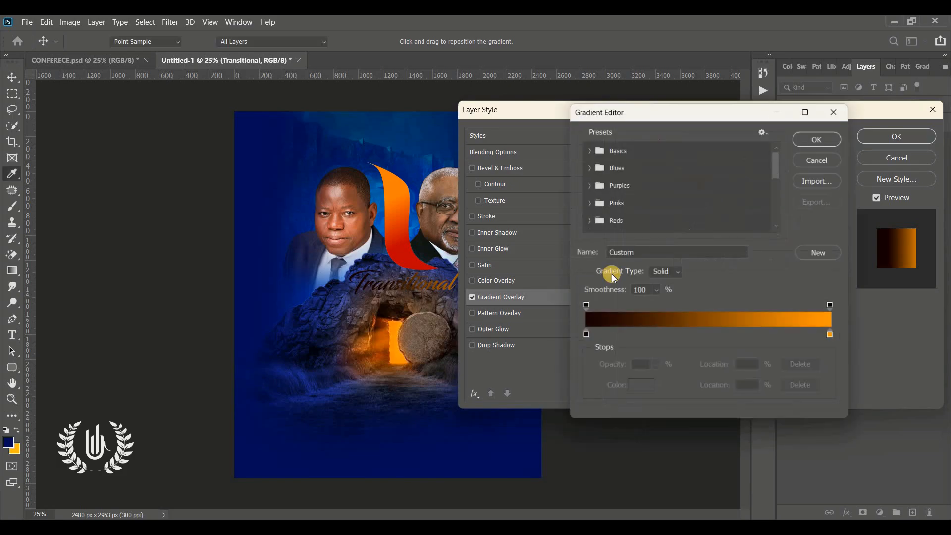
# Make the gradient run from white to orange ff9700 and apply the overlay
pyautogui.click(584, 337)
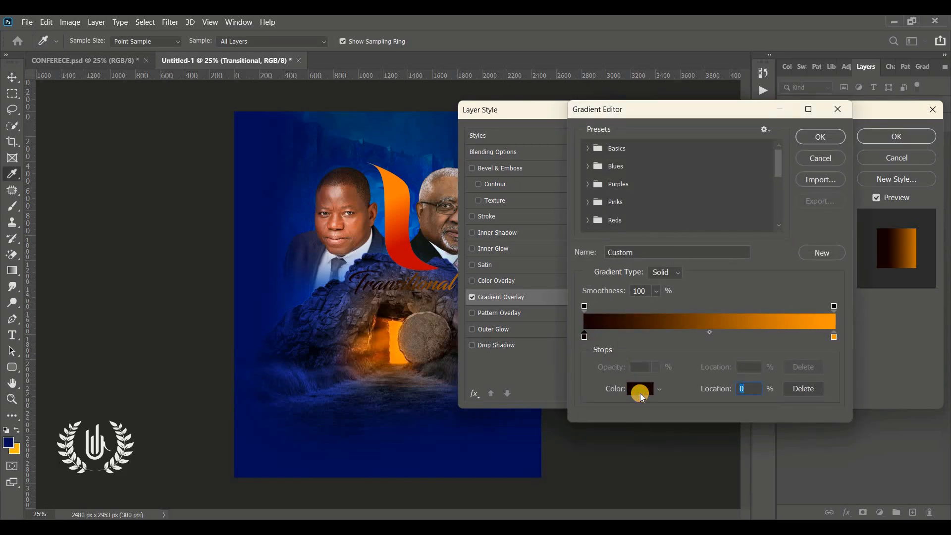
pyautogui.click(640, 388)
pyautogui.moveTo(593, 136); pyautogui.dragTo(515, 125)
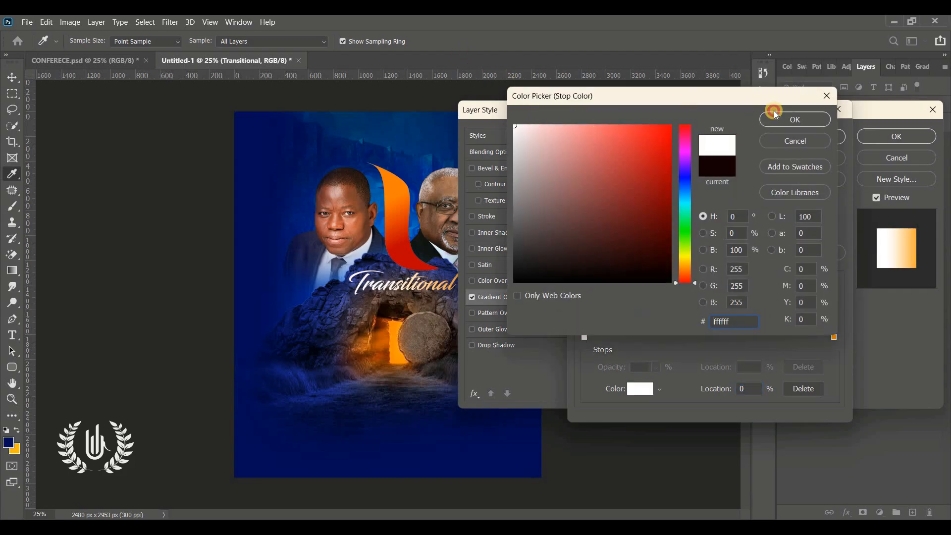
pyautogui.click(775, 117)
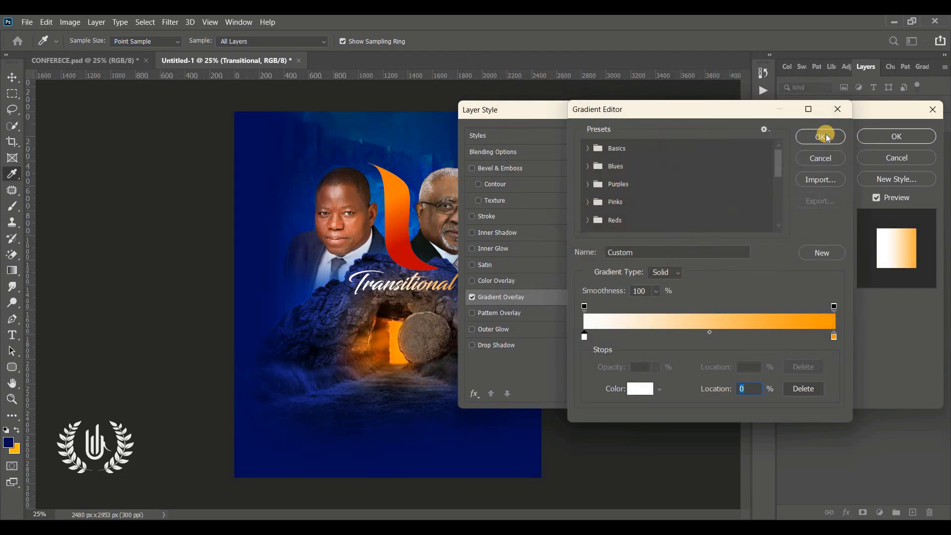
pyautogui.click(833, 336)
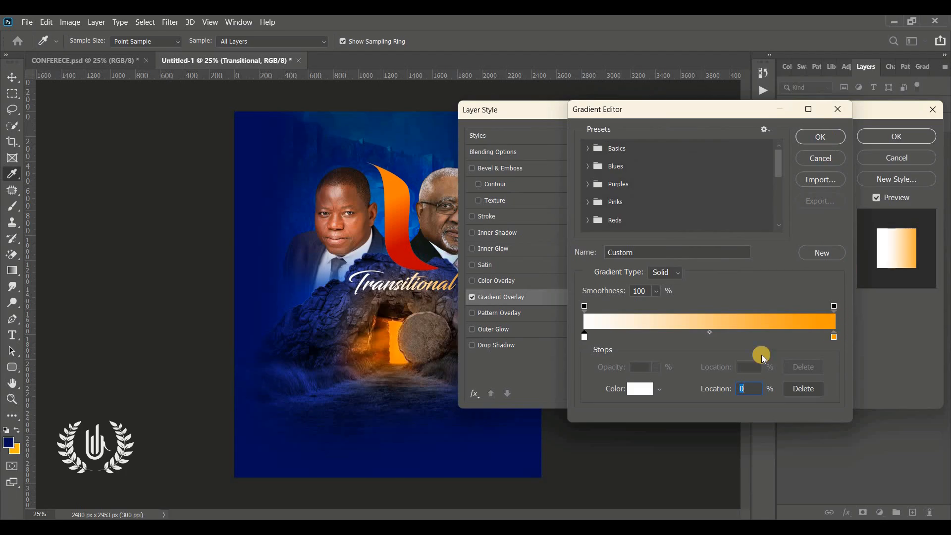
pyautogui.click(652, 391)
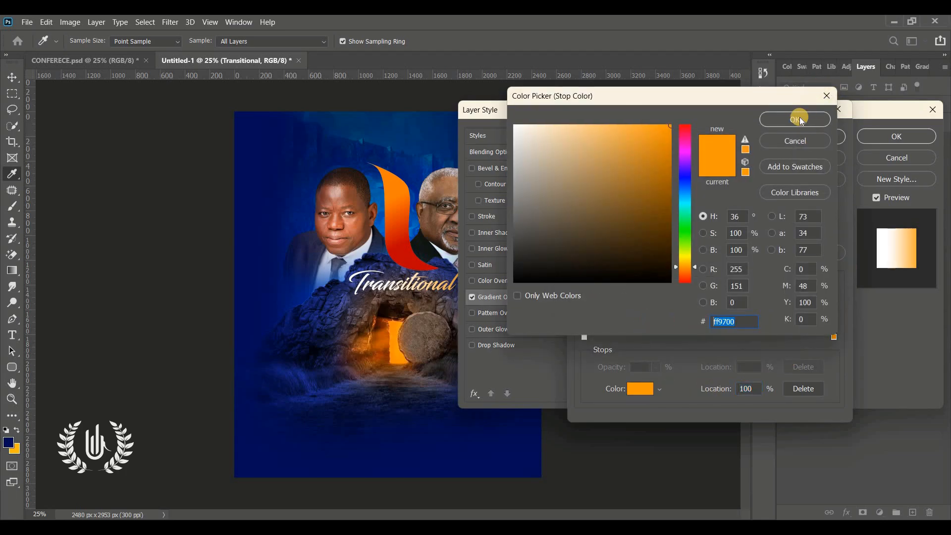
pyautogui.click(797, 119)
pyautogui.click(844, 135)
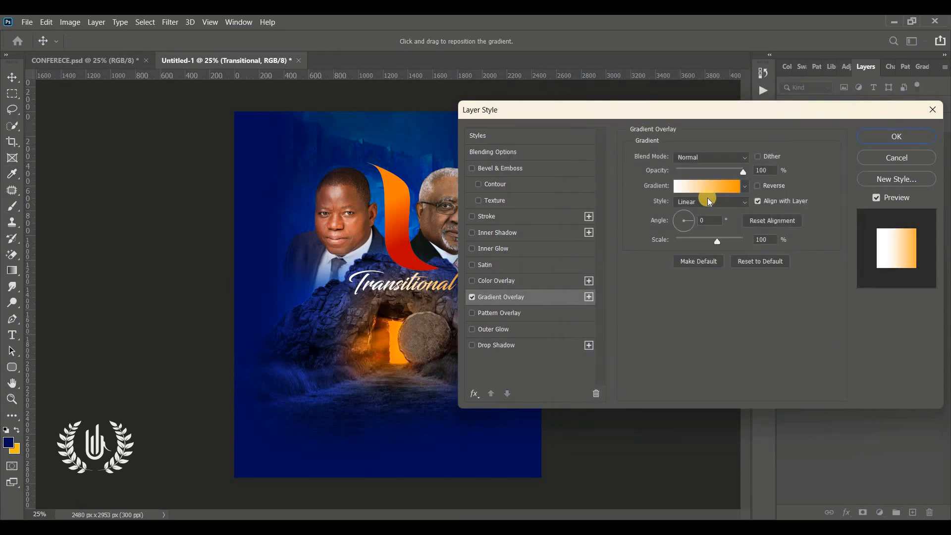
pyautogui.click(886, 137)
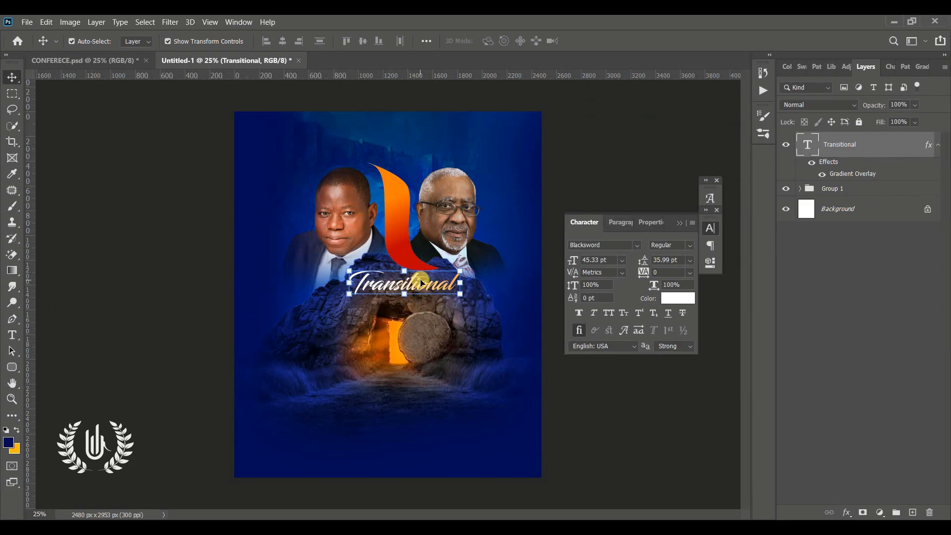
# Duplicate Transitional below and to the right, and retype the copy as 'Experience'
pyautogui.moveTo(424, 287); pyautogui.dragTo(449, 303)
pyautogui.doubleClick(450, 303)
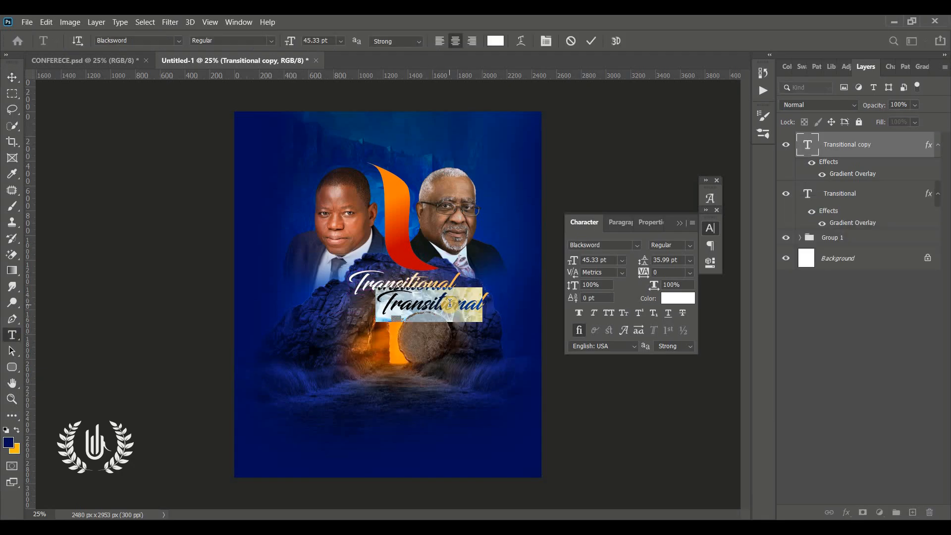
pyautogui.write('Experience')
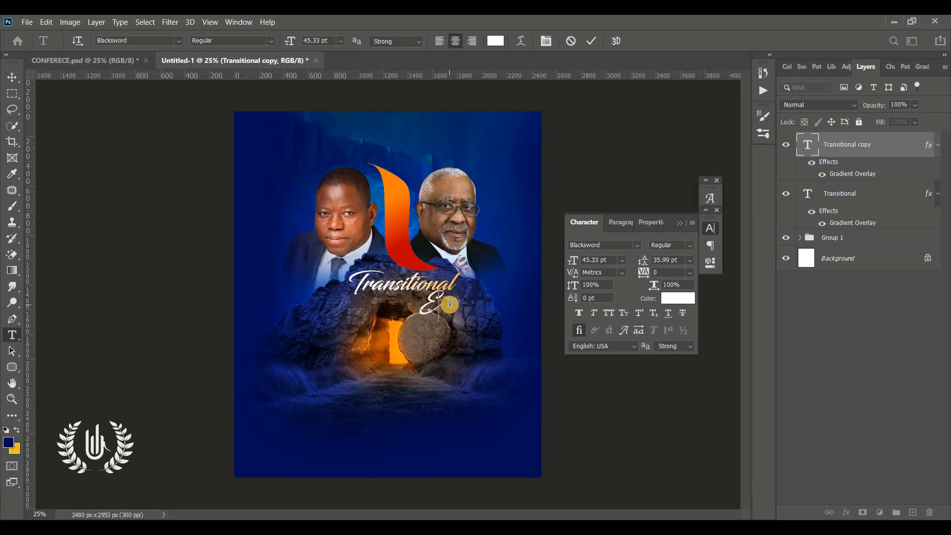
pyautogui.click(589, 40)
pyautogui.press('v')
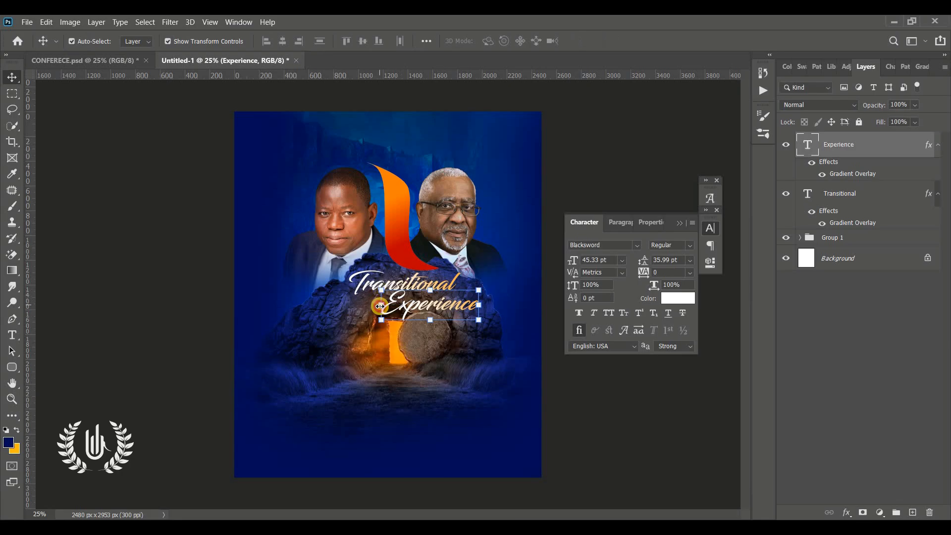
# Scale the Experience text down to about 64% and commit the resize
pyautogui.moveTo(380, 306); pyautogui.dragTo(431, 304)
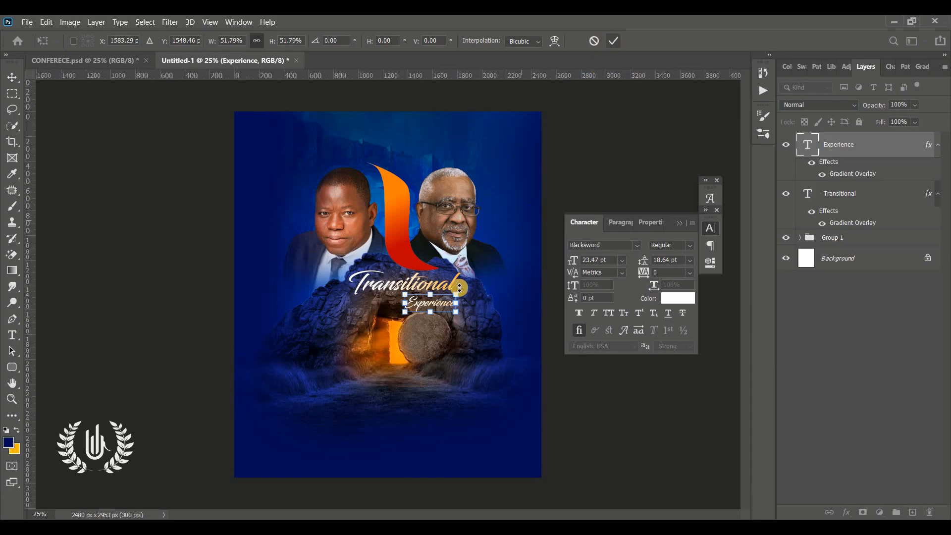
pyautogui.moveTo(458, 290); pyautogui.dragTo(466, 289)
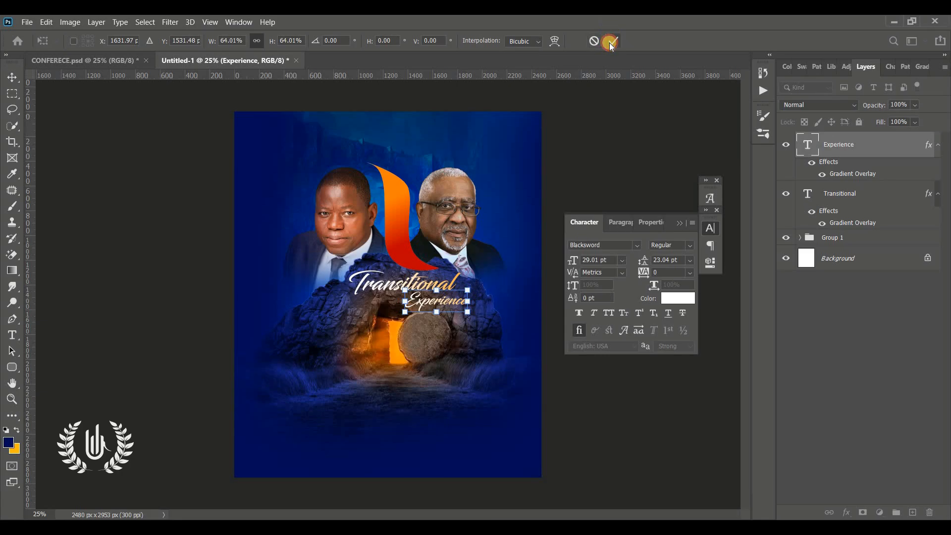
pyautogui.click(611, 43)
pyautogui.click(577, 167)
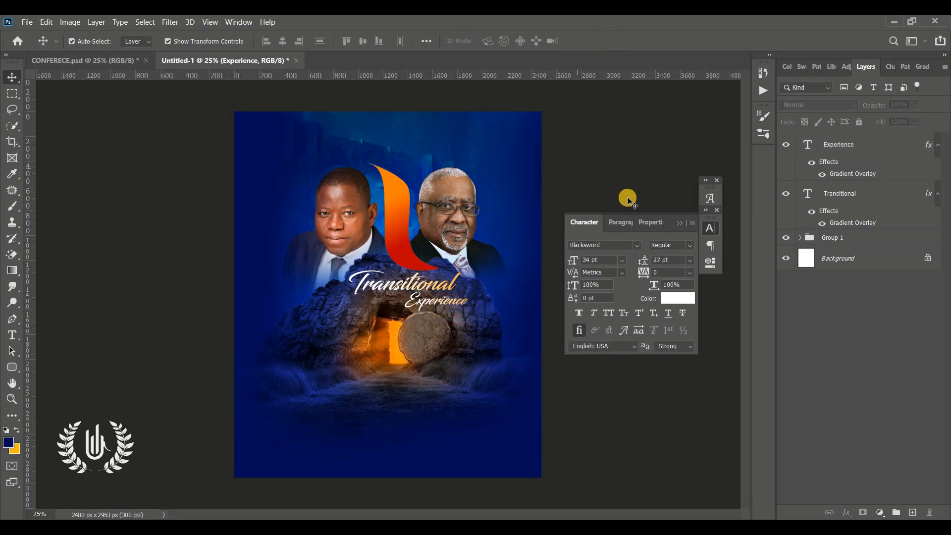
pyautogui.click(679, 223)
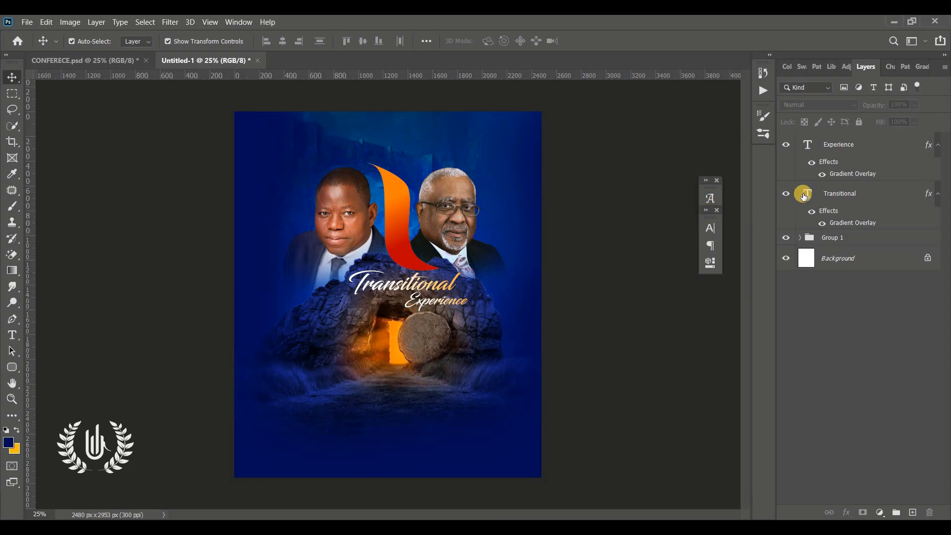
pyautogui.click(837, 148)
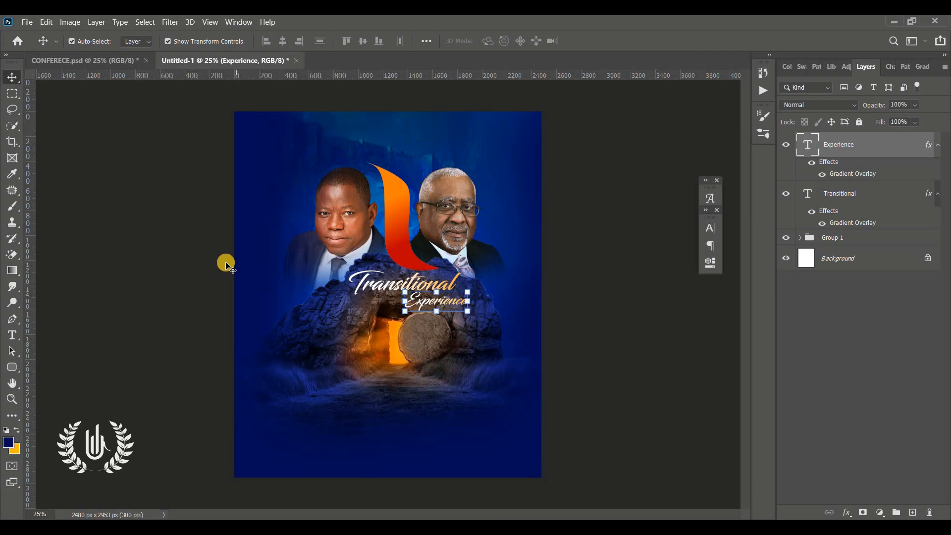
# Add the word 'Host' beside the right portrait
pyautogui.click(12, 335)
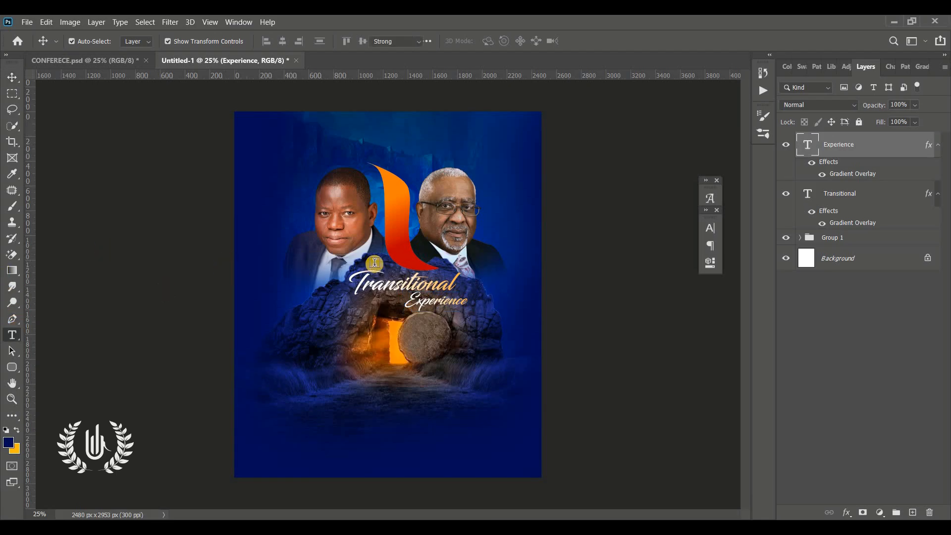
pyautogui.click(499, 262)
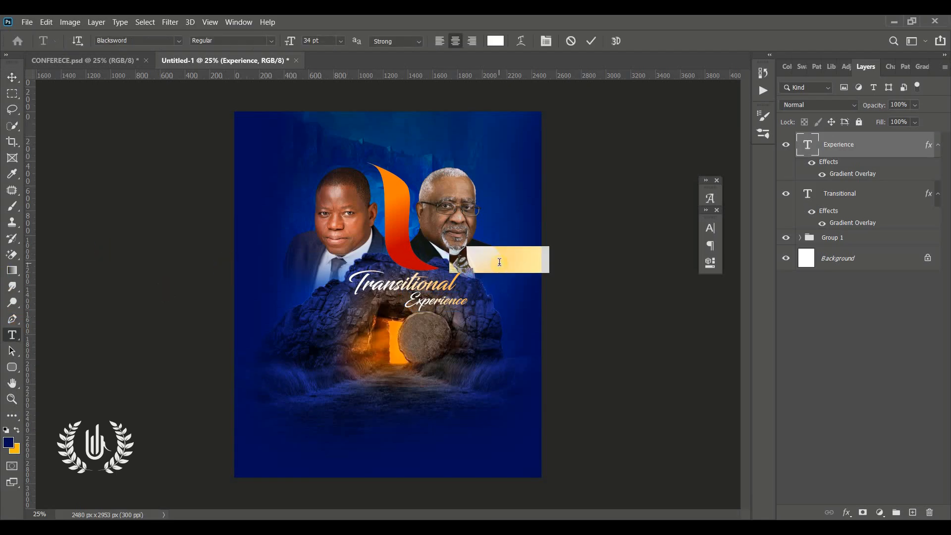
pyautogui.write('Host')
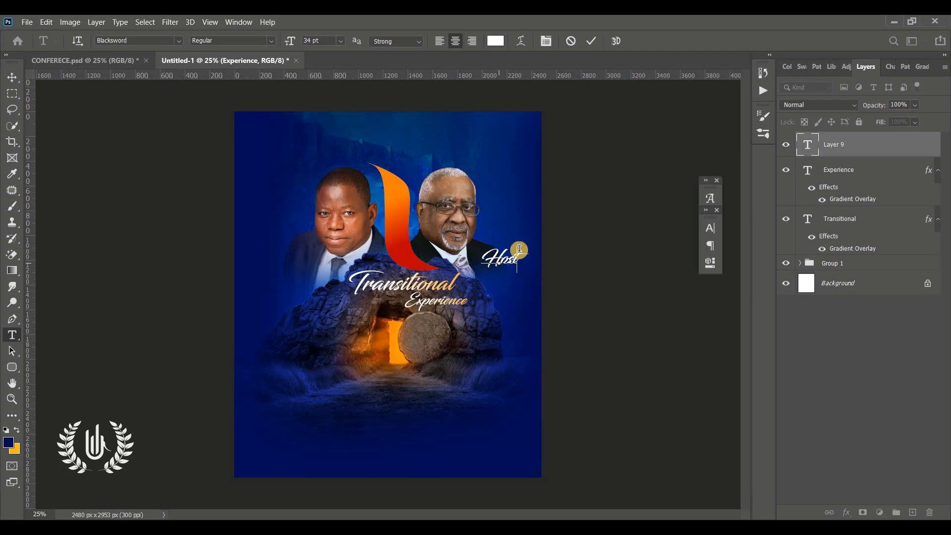
pyautogui.click(591, 40)
# Start a new text line below Host set in the Montserrat font
pyautogui.click(504, 307)
pyautogui.write('D')
pyautogui.hotkey('ctrl', 'a')
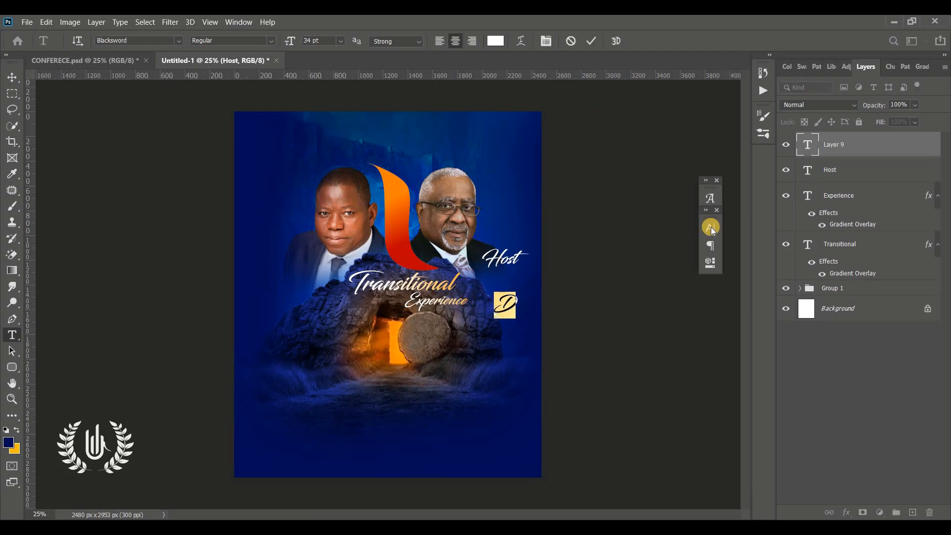
pyautogui.click(710, 227)
pyautogui.click(636, 245)
pyautogui.click(655, 295)
pyautogui.hotkey('ctrl', 'Return')
pyautogui.press('z')
pyautogui.moveTo(489, 307); pyautogui.dragTo(542, 306)
pyautogui.moveTo(542, 306); pyautogui.dragTo(413, 368)
# Type the right speaker's name on two left-aligned lines and commit it
pyautogui.press('t')
pyautogui.click(469, 369)
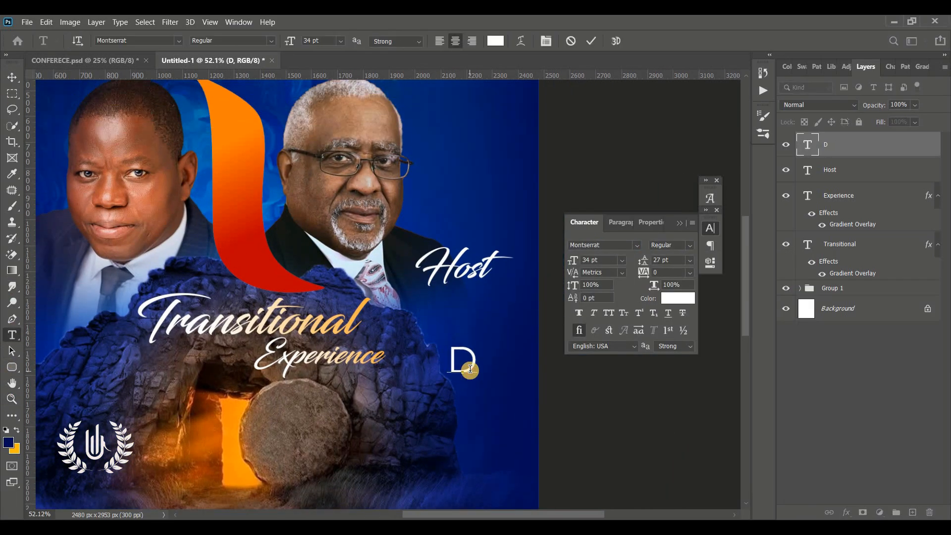
pyautogui.press('Return')
pyautogui.hotkey('ctrl', 'a')
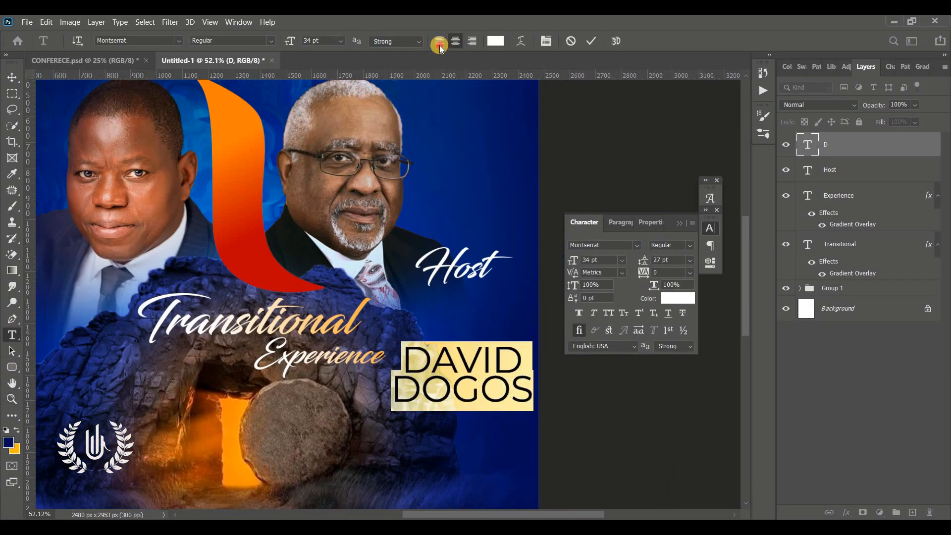
pyautogui.click(439, 40)
pyautogui.click(591, 40)
# Place the name under Host and shrink both texts together
pyautogui.click(10, 74)
pyautogui.moveTo(470, 322); pyautogui.dragTo(450, 302)
pyautogui.moveTo(545, 334); pyautogui.dragTo(520, 327)
pyautogui.press('Return')
pyautogui.keyDown('shift'); pyautogui.click(465, 267); pyautogui.keyUp('shift')
pyautogui.moveTo(520, 284); pyautogui.dragTo(497, 287)
pyautogui.press('Return')
# Duplicate Host and the name and move the copies beside the left portrait
pyautogui.moveTo(874, 166); pyautogui.dragTo(912, 513)
pyautogui.hscroll(-3, 480, 259)
pyautogui.hotkey('ctrl', 't')
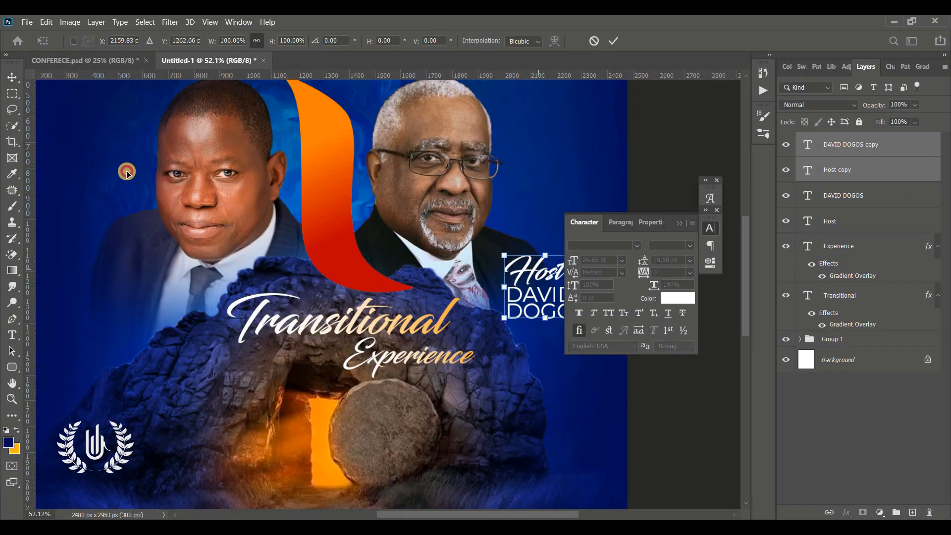
pyautogui.moveTo(542, 267); pyautogui.dragTo(110, 274)
pyautogui.click(613, 42)
pyautogui.click(659, 186)
# Retype the copied Host word as 'Ps.'
pyautogui.doubleClick(121, 280)
pyautogui.write('ps.')
pyautogui.press('BackSpace')
pyautogui.press('BackSpace')
pyautogui.press('BackSpace')
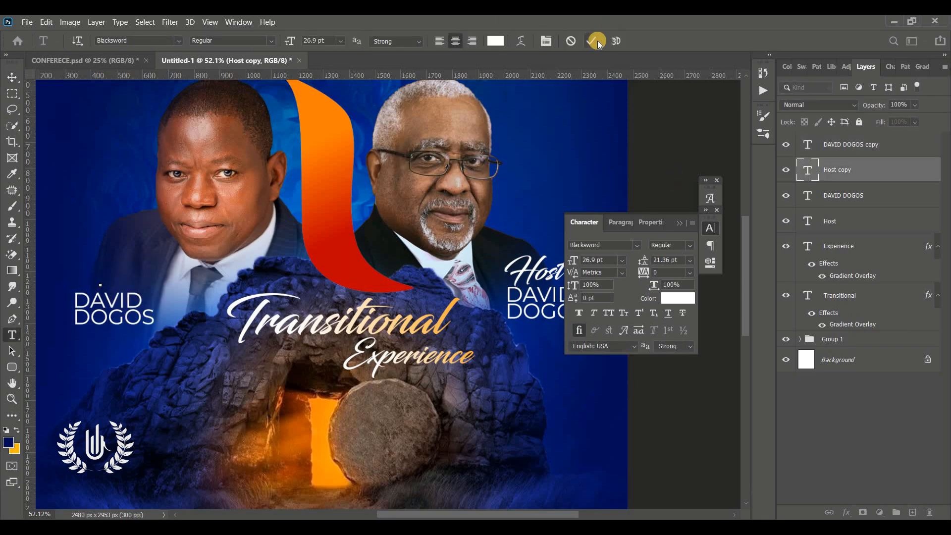
pyautogui.write('Ps.')
pyautogui.click(594, 42)
# Replace the copied name with the other speaker's name, right-aligned
pyautogui.click(12, 77)
pyautogui.doubleClick(137, 317)
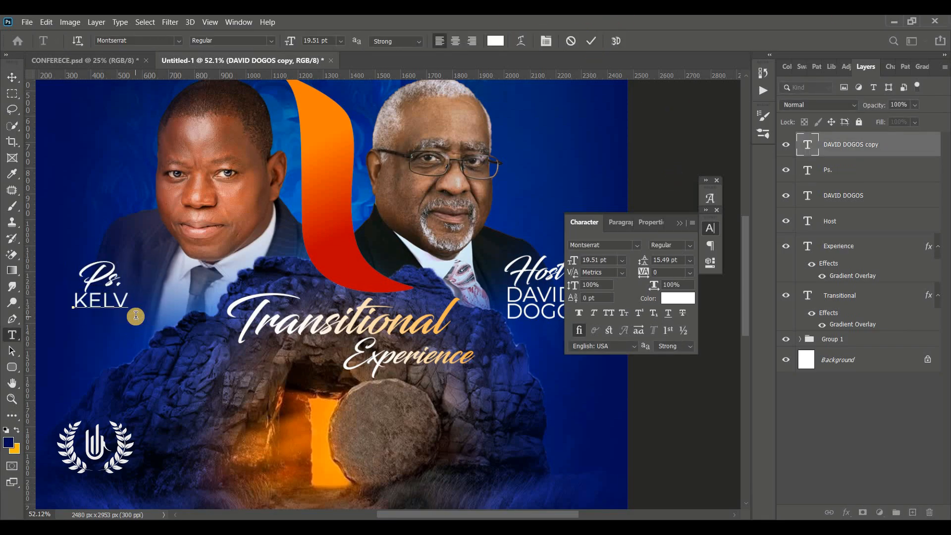
pyautogui.hotkey('ctrl', 'a')
pyautogui.click(472, 41)
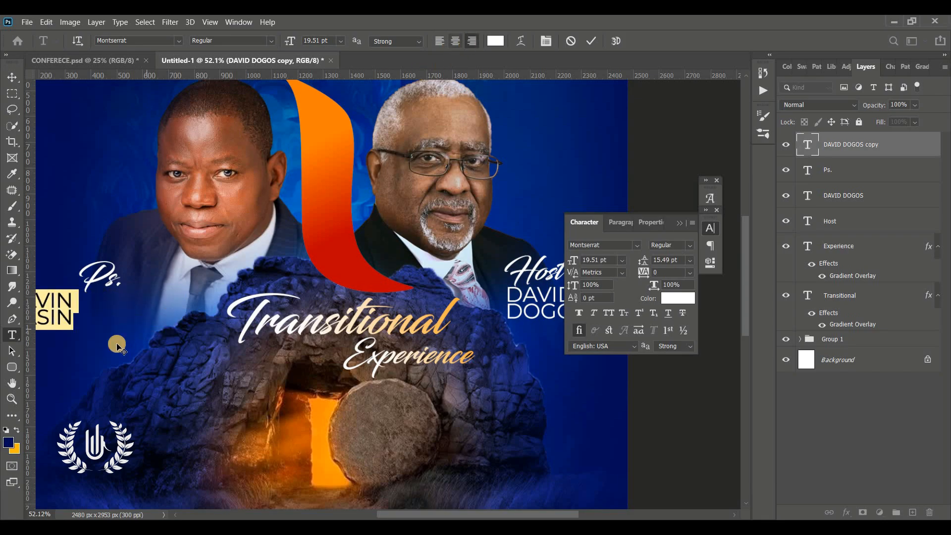
pyautogui.moveTo(117, 346); pyautogui.dragTo(163, 348)
pyautogui.click(592, 42)
# Scale Ps. and its name to about 79% and position them by the left portrait
pyautogui.press('v')
pyautogui.keyDown('shift'); pyautogui.click(111, 270); pyautogui.keyUp('shift')
pyautogui.hotkey('ctrl', 't')
pyautogui.moveTo(99, 273); pyautogui.dragTo(125, 280)
pyautogui.hotkey('ctrl', '0')
pyautogui.moveTo(241, 289); pyautogui.dragTo(279, 212)
pyautogui.press('Return')
pyautogui.click(679, 223)
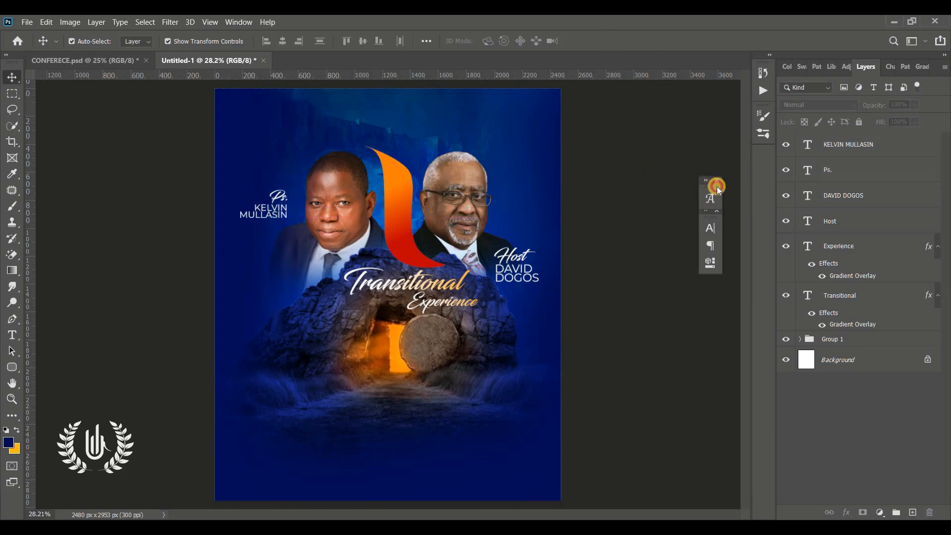
pyautogui.moveTo(717, 186); pyautogui.dragTo(762, 179)
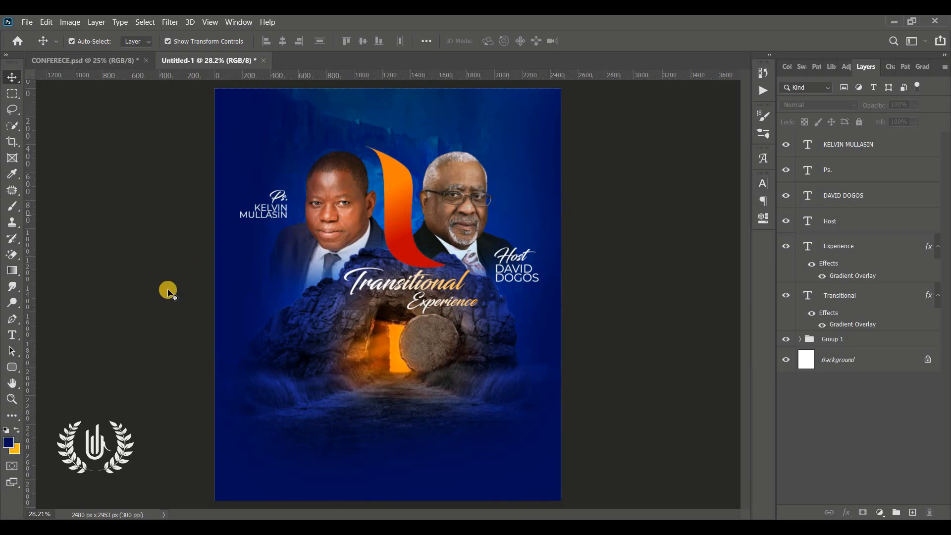
# Draw a 436 × 178 px rectangle left of the glowing doorway filled orange ff3800
pyautogui.click(11, 367)
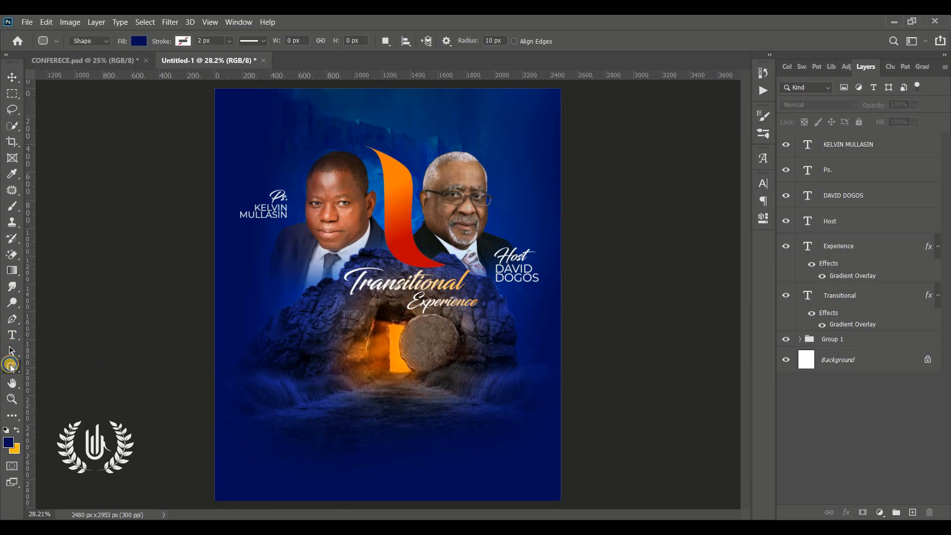
pyautogui.click(54, 368)
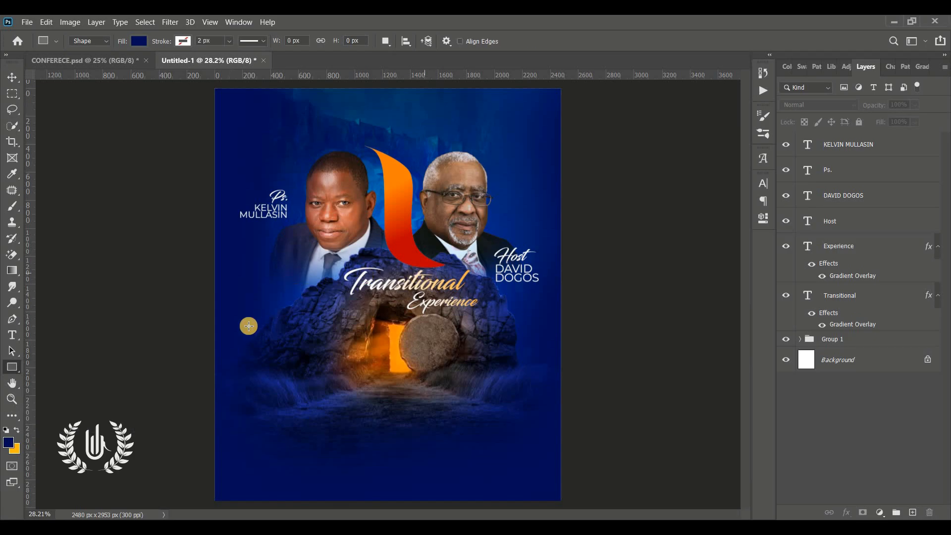
pyautogui.moveTo(252, 316); pyautogui.dragTo(312, 340)
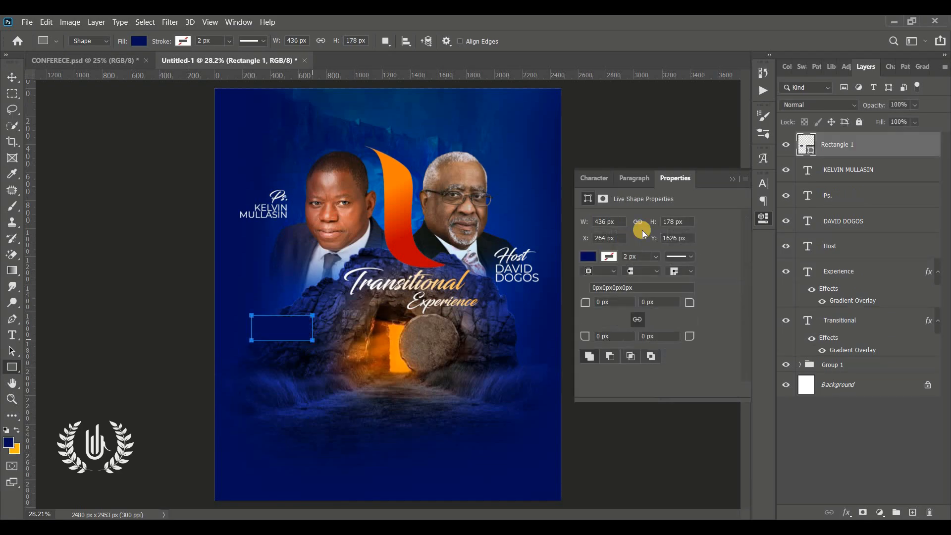
pyautogui.click(733, 180)
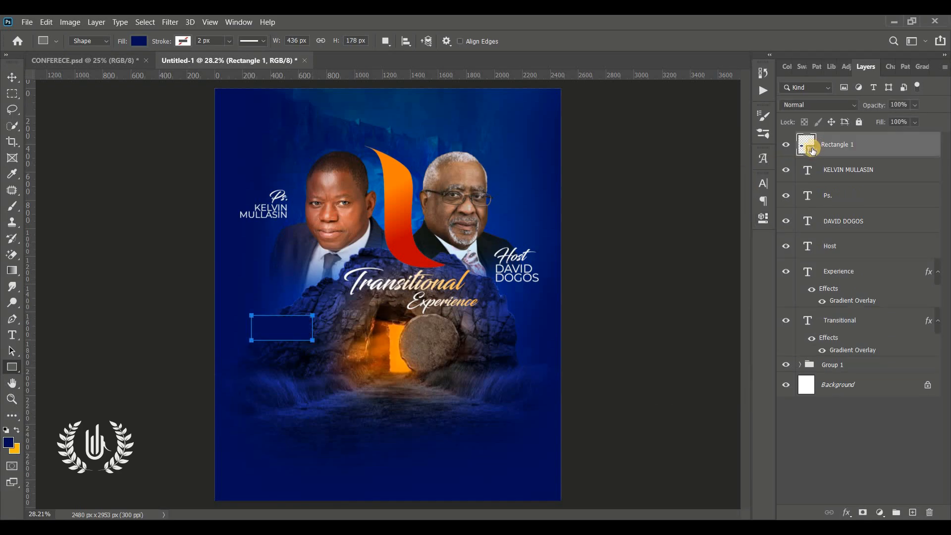
pyautogui.doubleClick(812, 153)
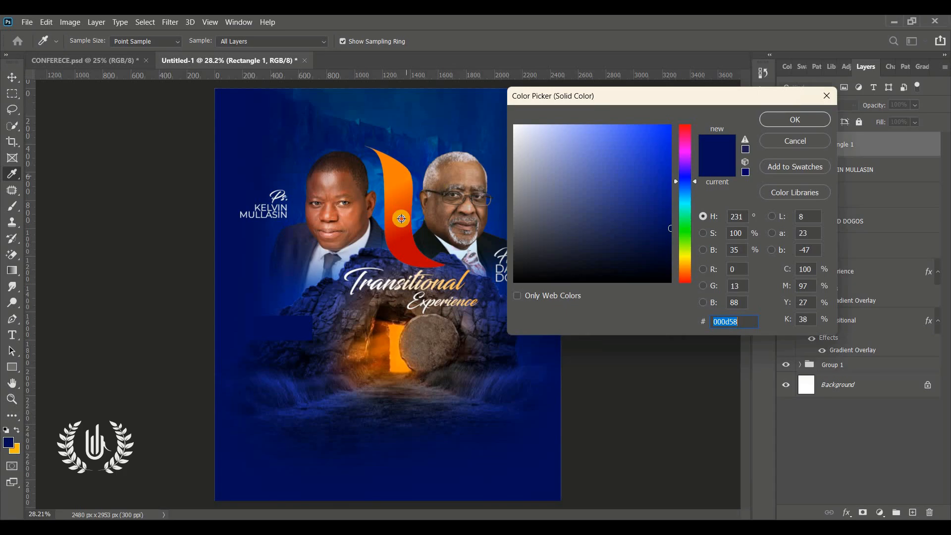
pyautogui.click(401, 219)
pyautogui.write('ff3800')
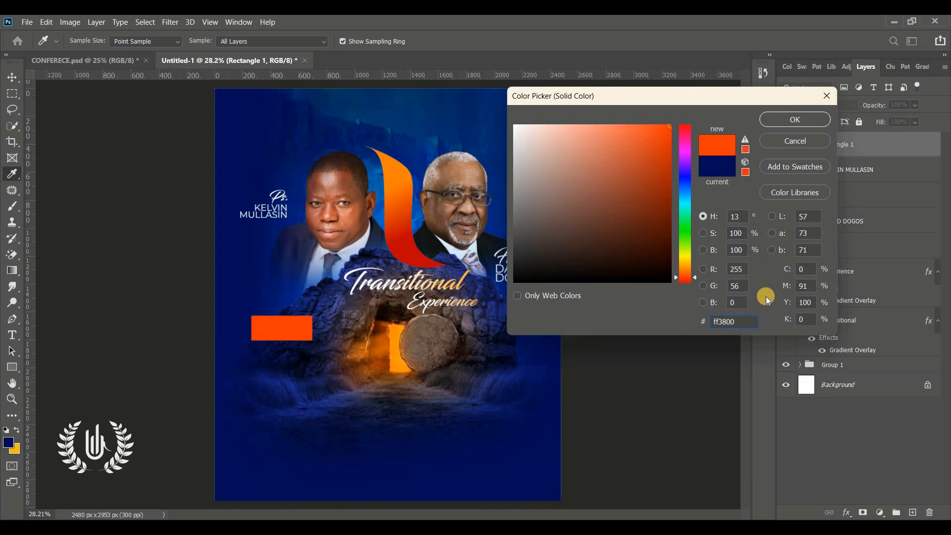
pyautogui.click(792, 119)
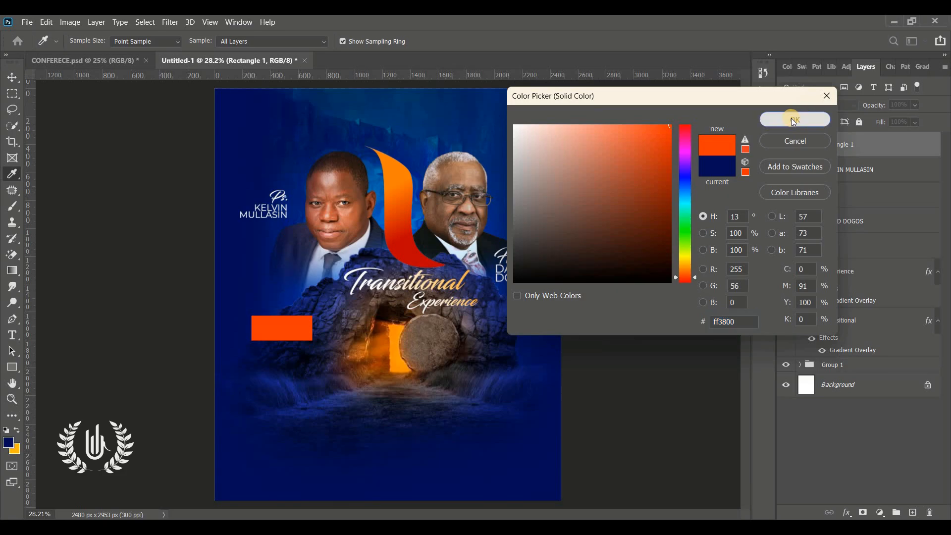
pyautogui.click(11, 335)
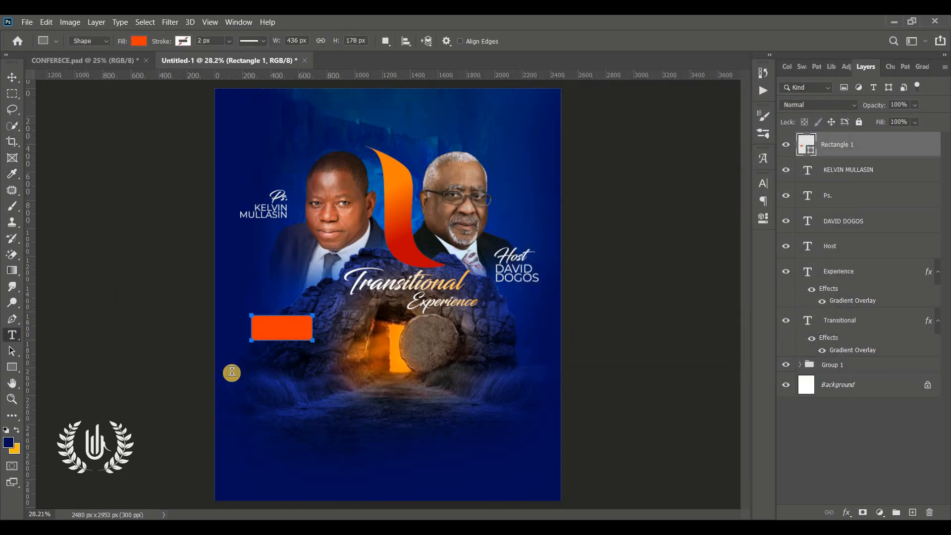
# Add a 'Theme:' label in Blacksword font on the orange rectangle
pyautogui.click(264, 367)
pyautogui.write('Theme')
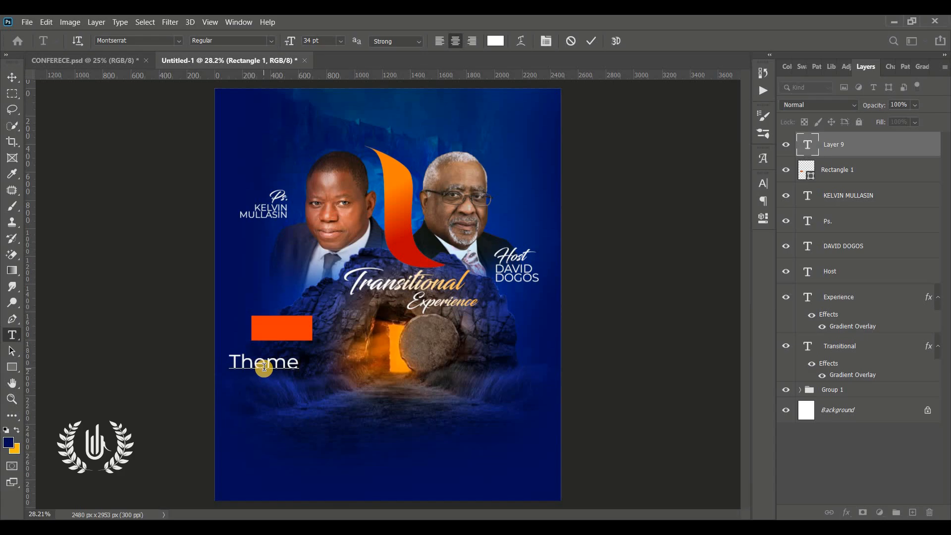
pyautogui.hotkey('ctrl', 'a')
pyautogui.click(763, 184)
pyautogui.click(685, 200)
pyautogui.write('Blacksword')
pyautogui.press('Return')
pyautogui.moveTo(278, 413); pyautogui.dragTo(296, 381)
pyautogui.click(591, 40)
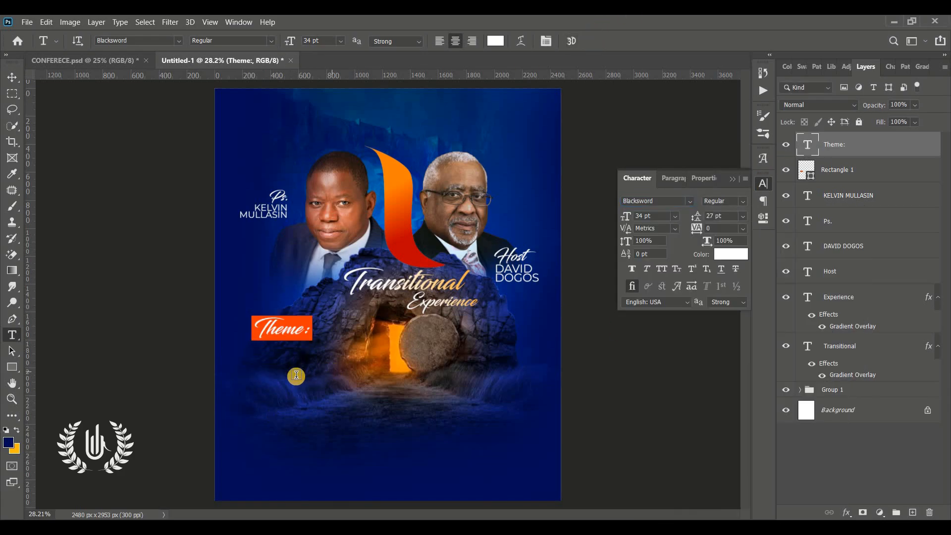
# Add left-aligned Montserrat text 'Together we are one / Devided we fall' below Theme:
pyautogui.click(297, 375)
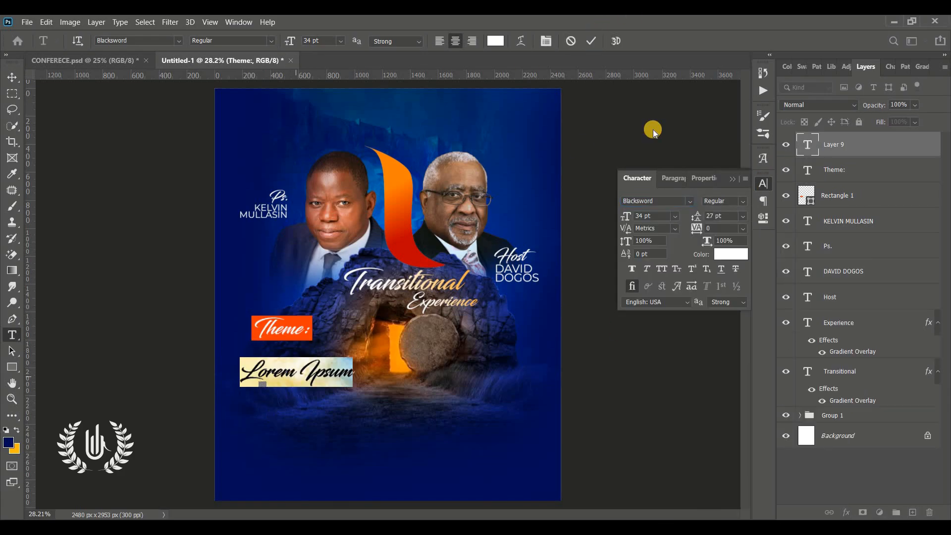
pyautogui.click(689, 200)
pyautogui.click(700, 250)
pyautogui.write('Togethr')
pyautogui.press('BackSpace')
pyautogui.write('er we are one')
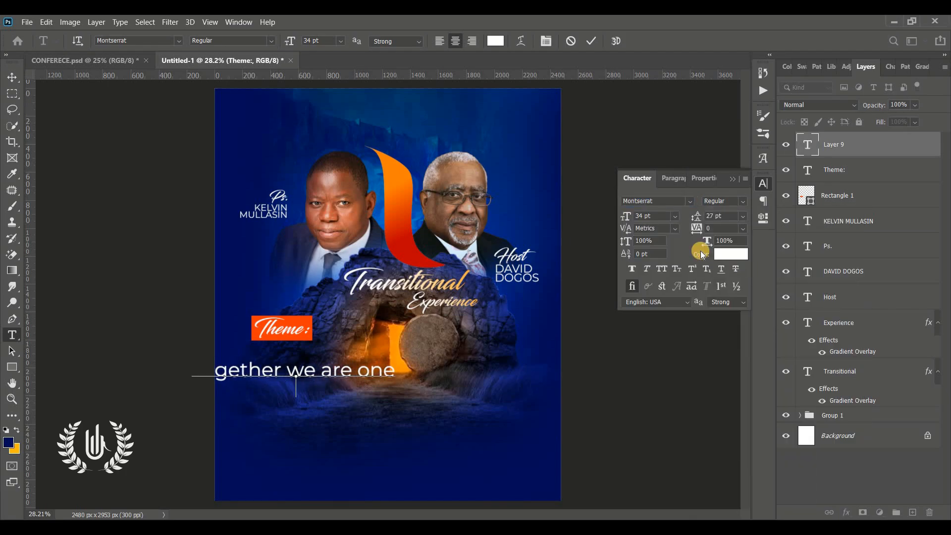
pyautogui.press('Return')
pyautogui.write('Devided we fall')
pyautogui.hotkey('ctrl', 'a')
pyautogui.click(441, 38)
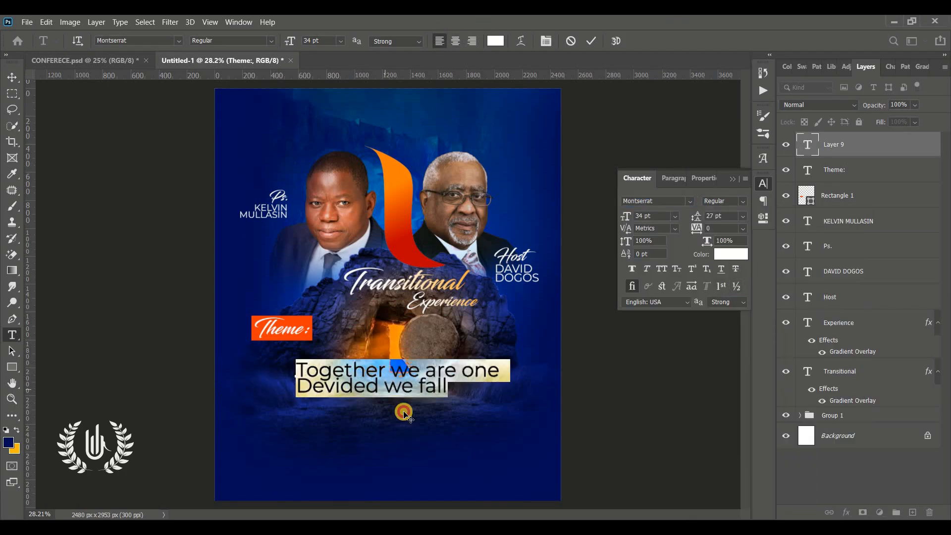
pyautogui.moveTo(404, 413); pyautogui.dragTo(358, 400)
pyautogui.click(591, 40)
# Scale the two-line text down to about a third and place it just under Theme:
pyautogui.hotkey('ctrl', 't')
pyautogui.moveTo(458, 368); pyautogui.dragTo(324, 367)
pyautogui.moveTo(308, 365); pyautogui.dragTo(310, 347)
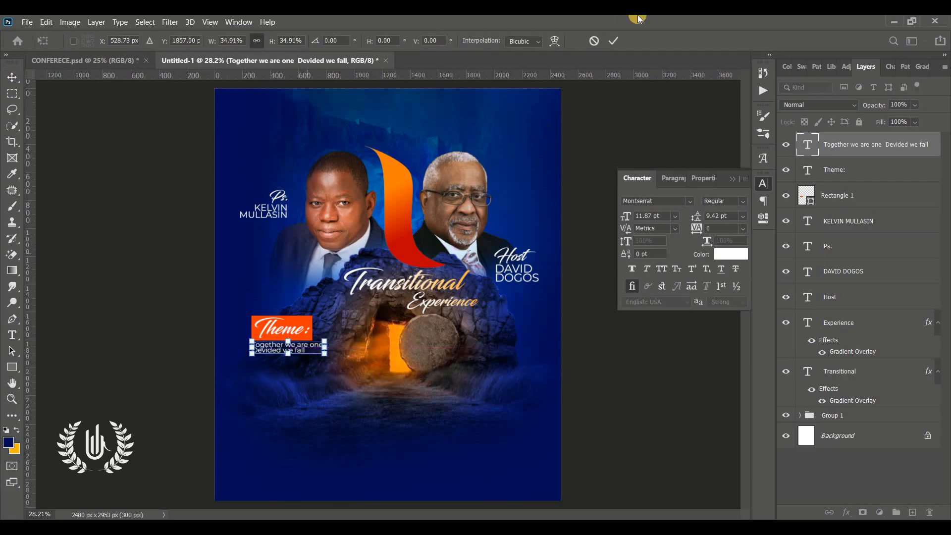
pyautogui.click(610, 42)
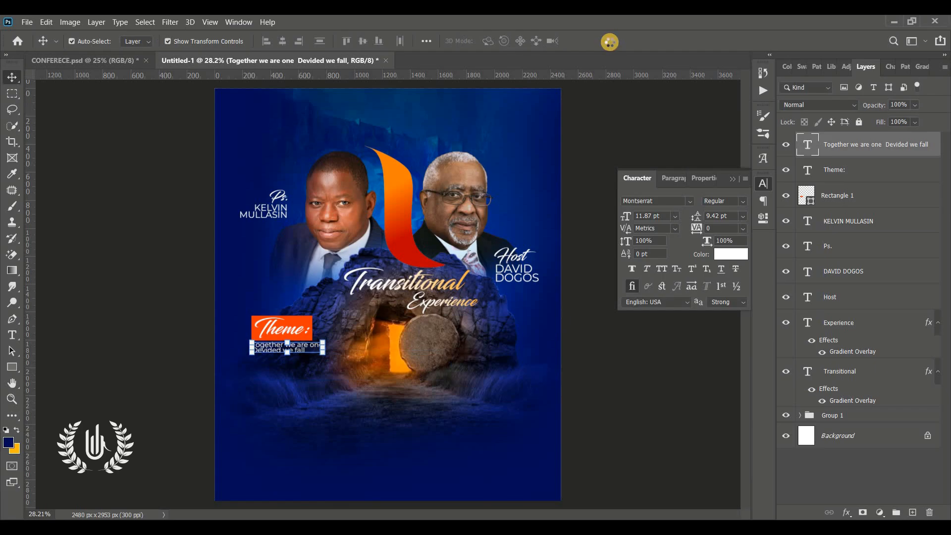
pyautogui.click(603, 210)
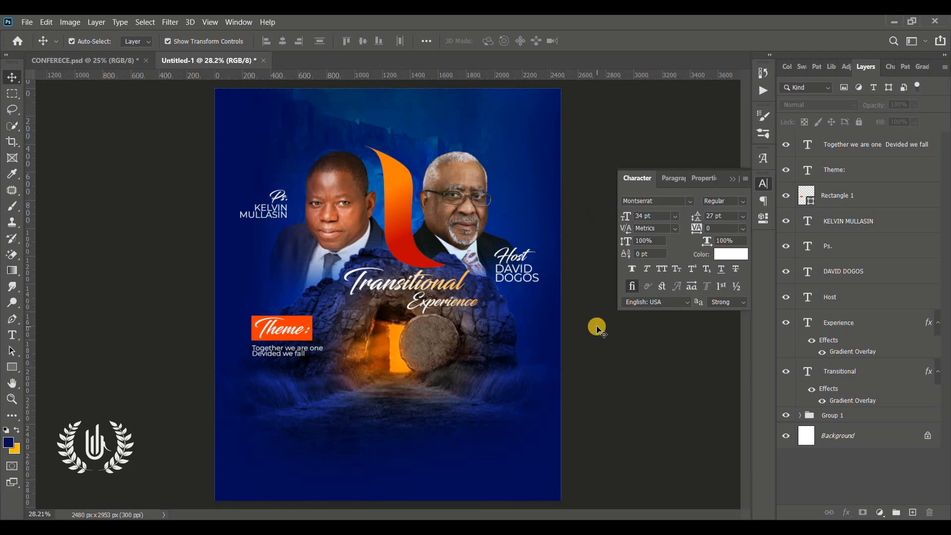
pyautogui.click(732, 179)
pyautogui.click(836, 154)
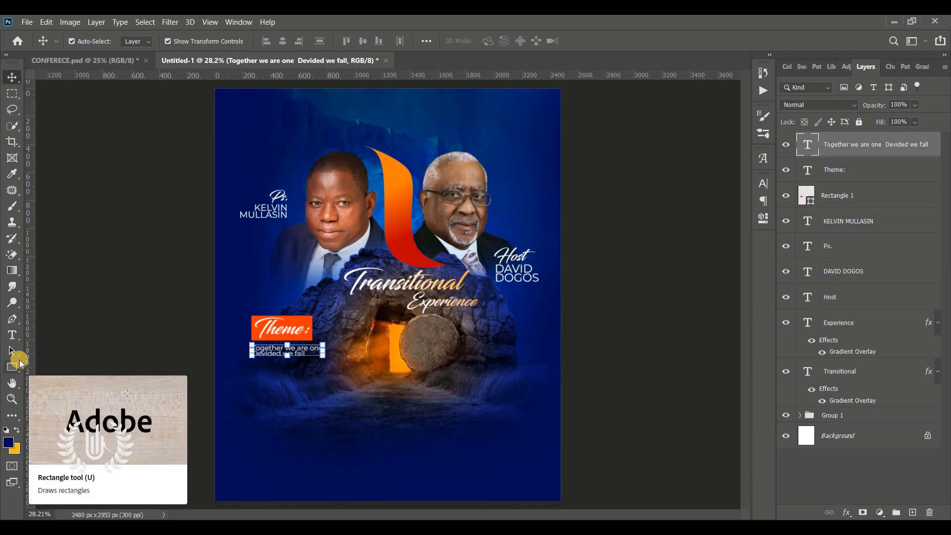
# Drag LOGO.png from the CONFERENCE folder onto the flyer and scale it to about 19% near the top
pyautogui.moveTo(490, 527)
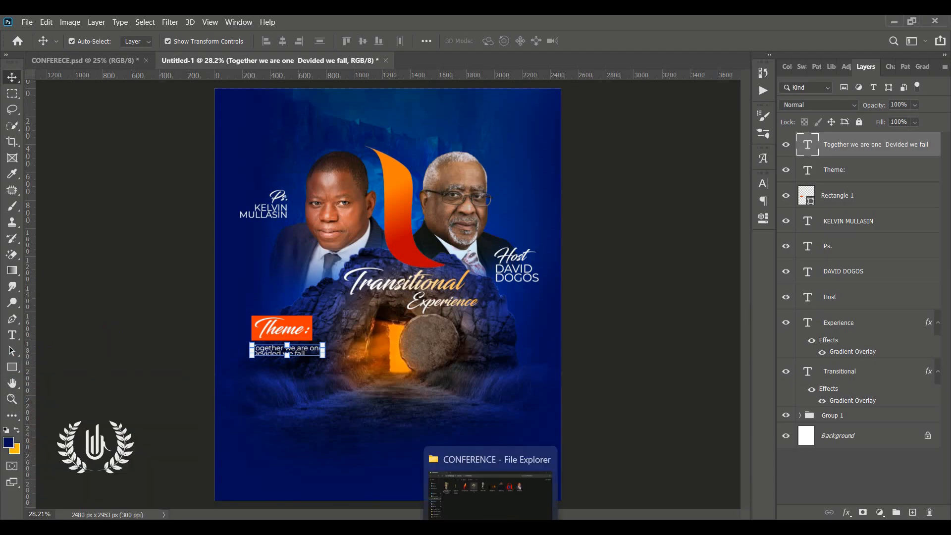
pyautogui.click(599, 327)
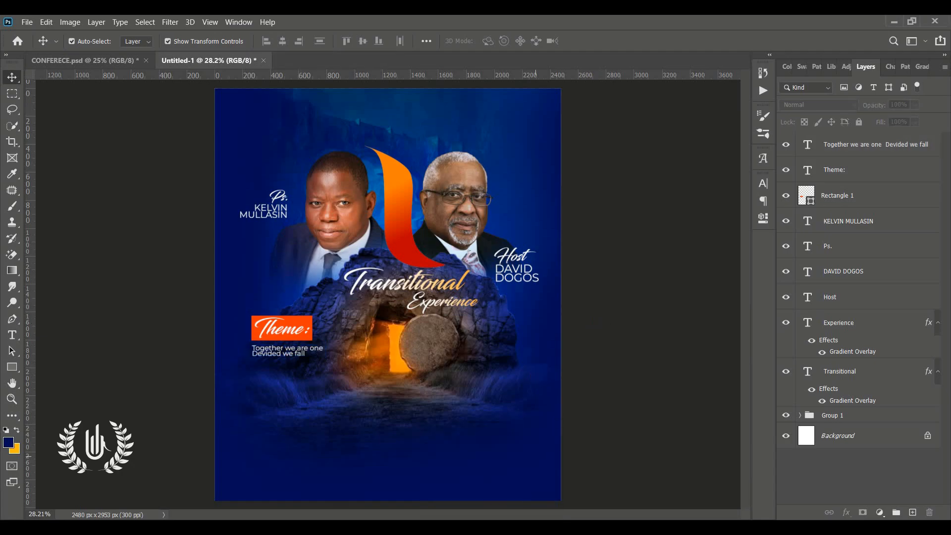
pyautogui.click(490, 527)
pyautogui.moveTo(611, 145); pyautogui.dragTo(361, 156)
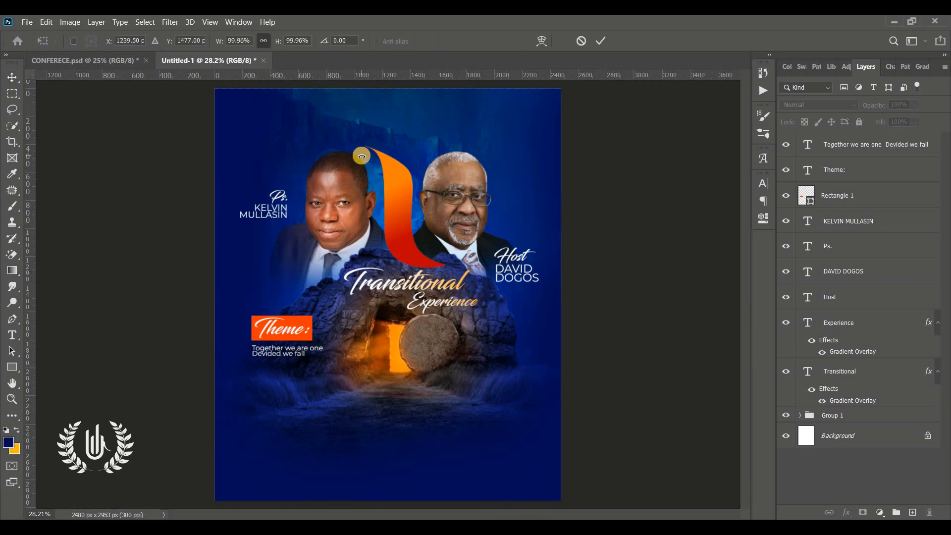
pyautogui.moveTo(425, 314); pyautogui.dragTo(408, 173)
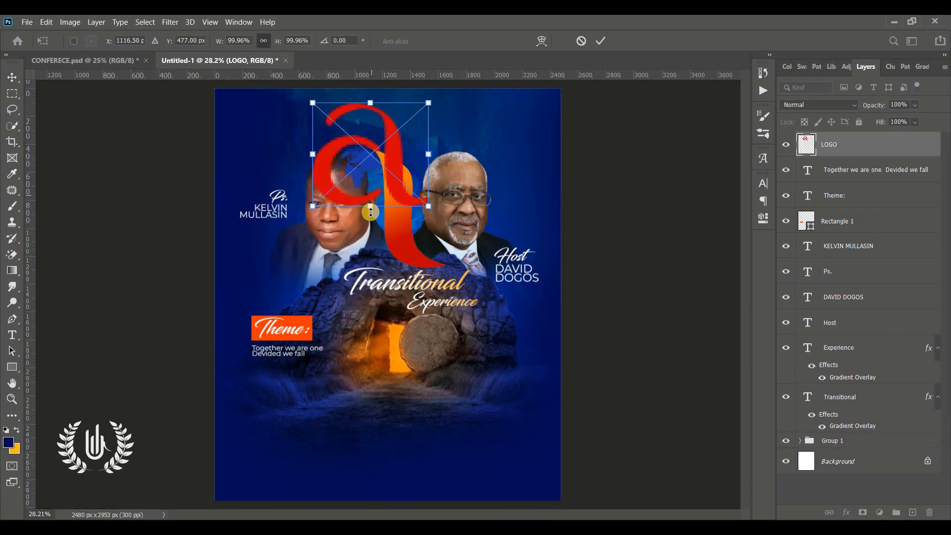
pyautogui.moveTo(370, 212); pyautogui.dragTo(346, 106)
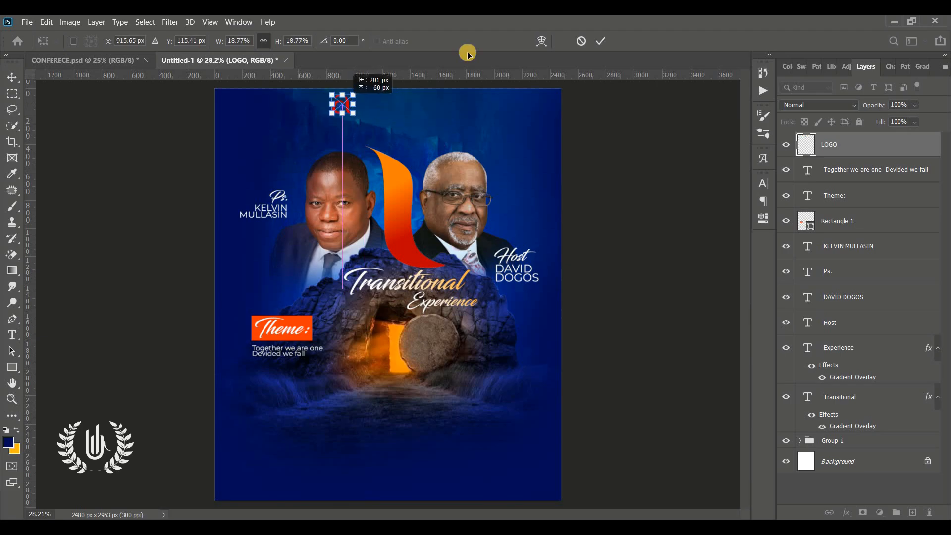
pyautogui.click(603, 42)
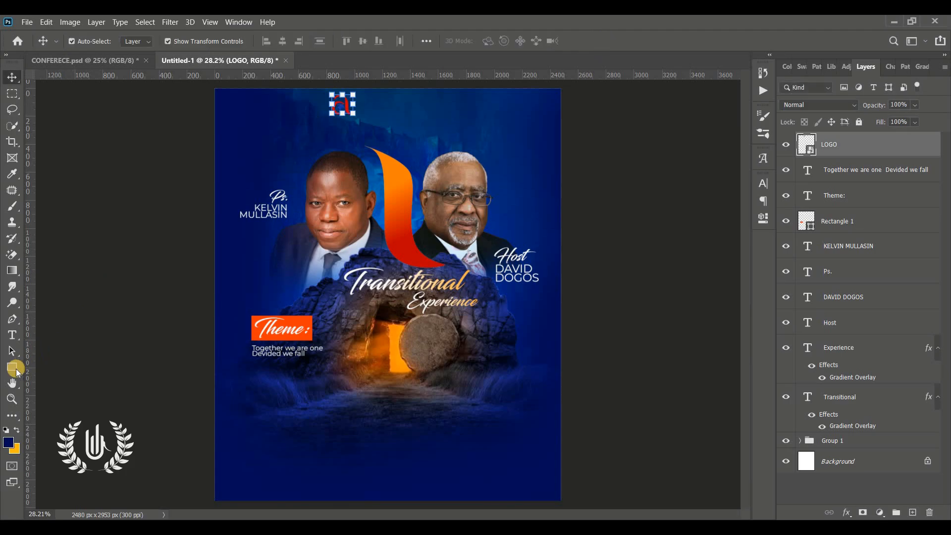
# Draw an ellipse around the logo with no fill and a white 10 px outline
pyautogui.click(16, 369)
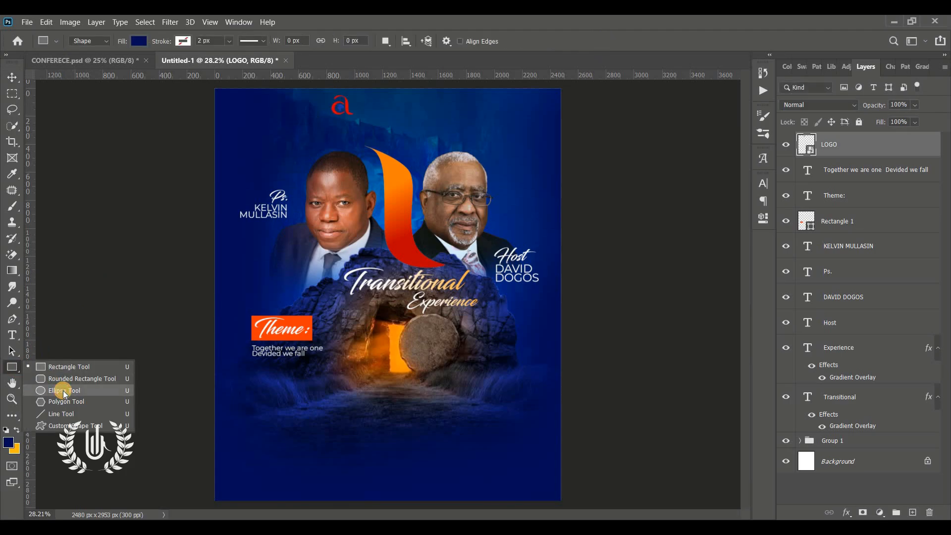
pyautogui.click(64, 391)
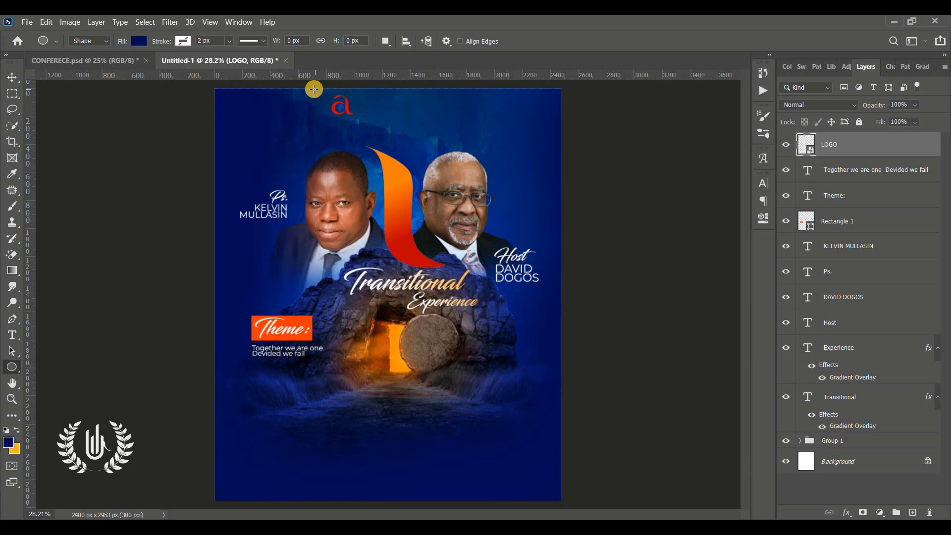
pyautogui.moveTo(320, 94); pyautogui.dragTo(417, 121)
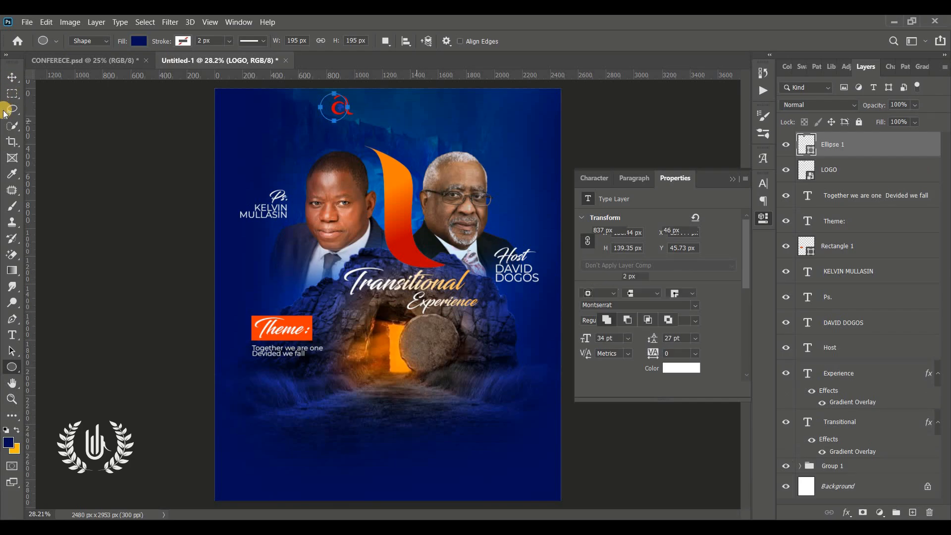
pyautogui.click(8, 77)
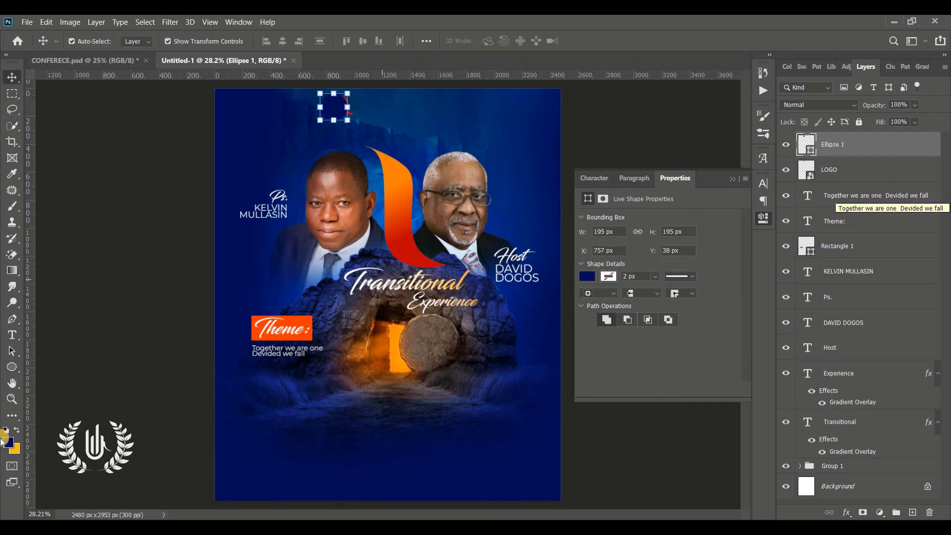
pyautogui.click(7, 367)
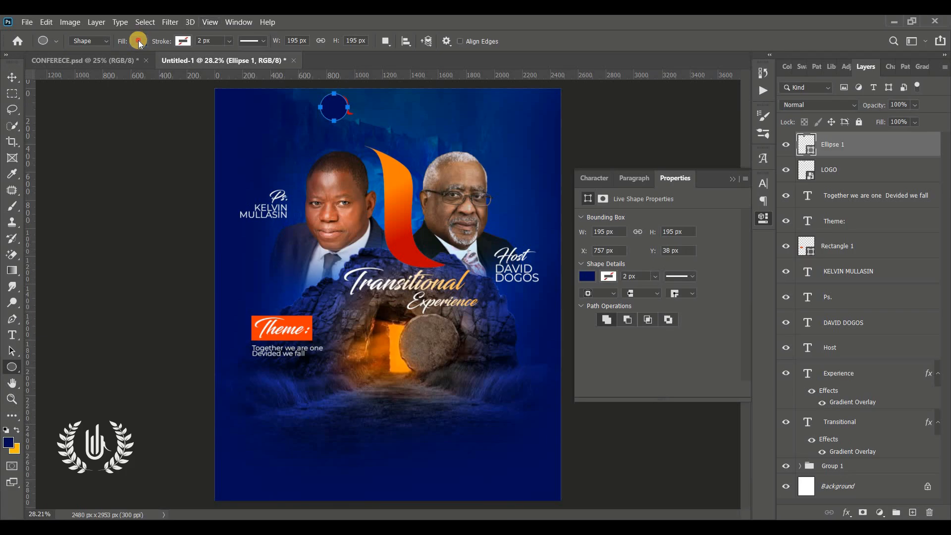
pyautogui.click(139, 40)
pyautogui.click(66, 62)
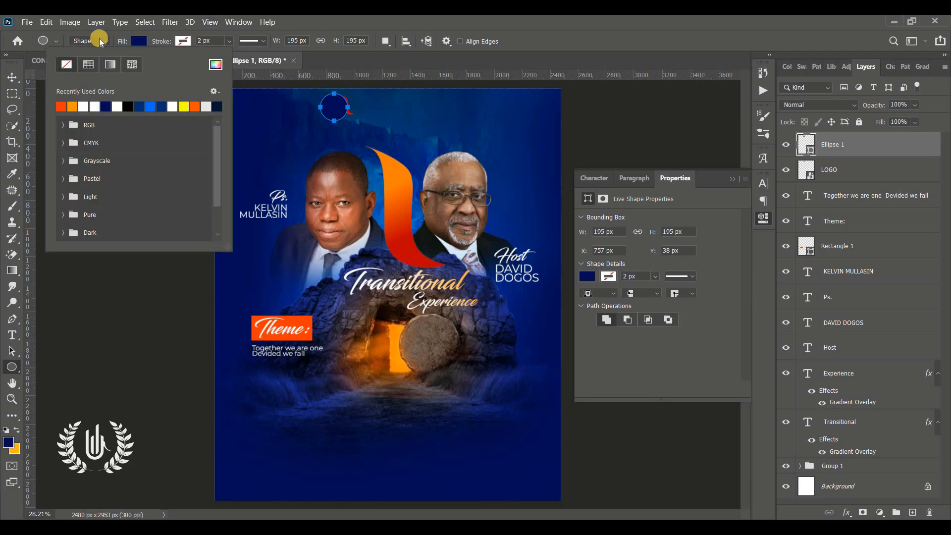
pyautogui.click(171, 39)
pyautogui.click(181, 41)
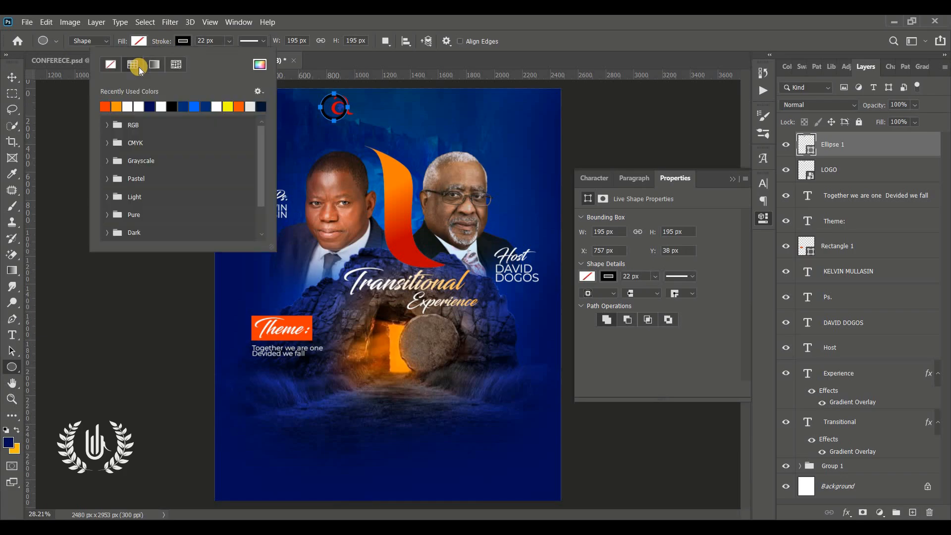
pyautogui.click(135, 105)
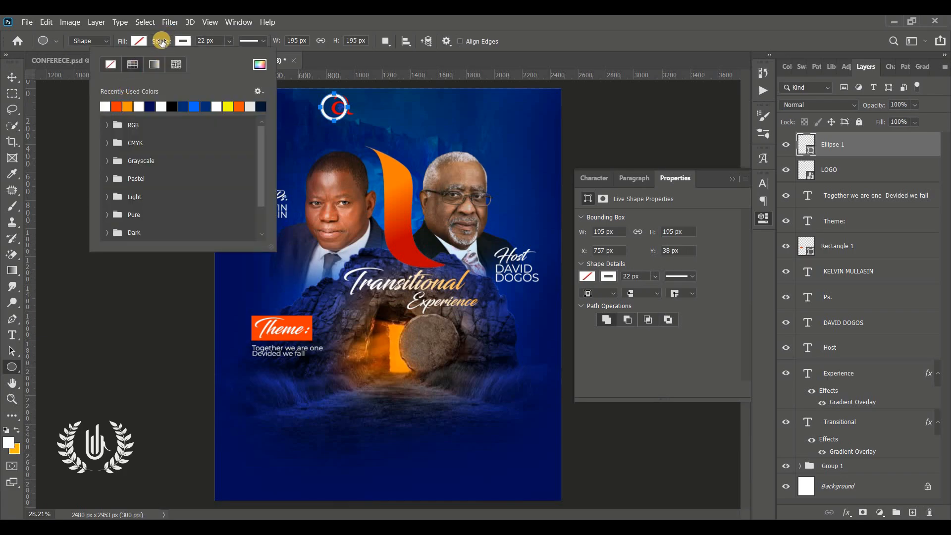
pyautogui.click(156, 42)
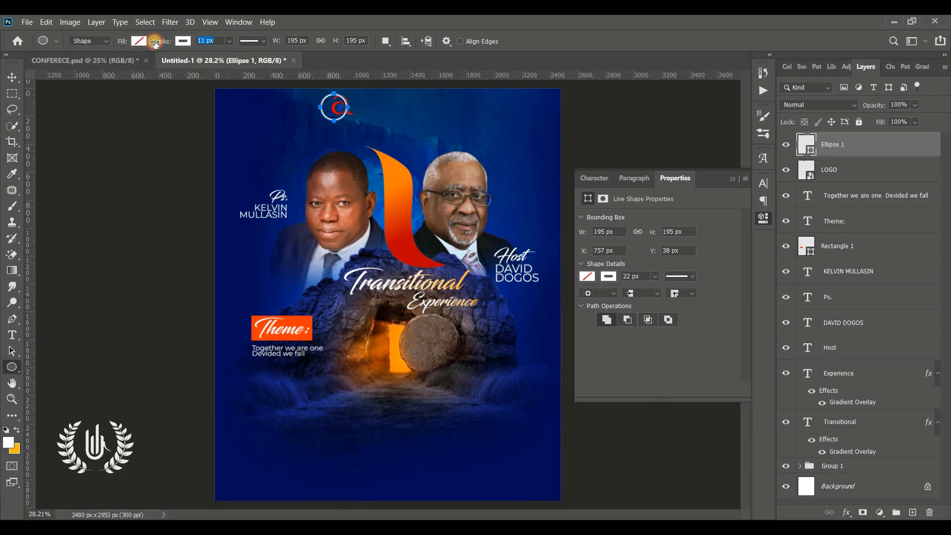
pyautogui.click(17, 66)
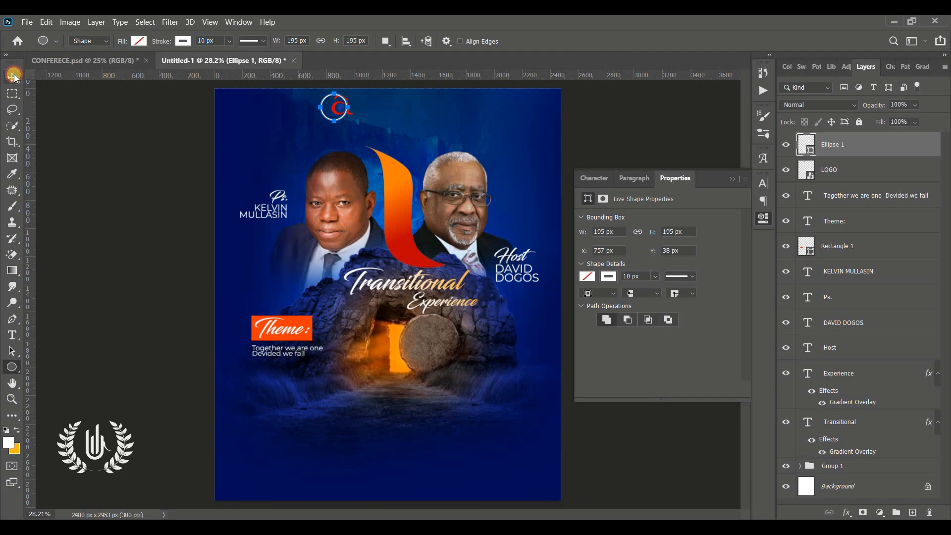
# Rasterize the ring layer and centre the ring on the logo
pyautogui.click(13, 76)
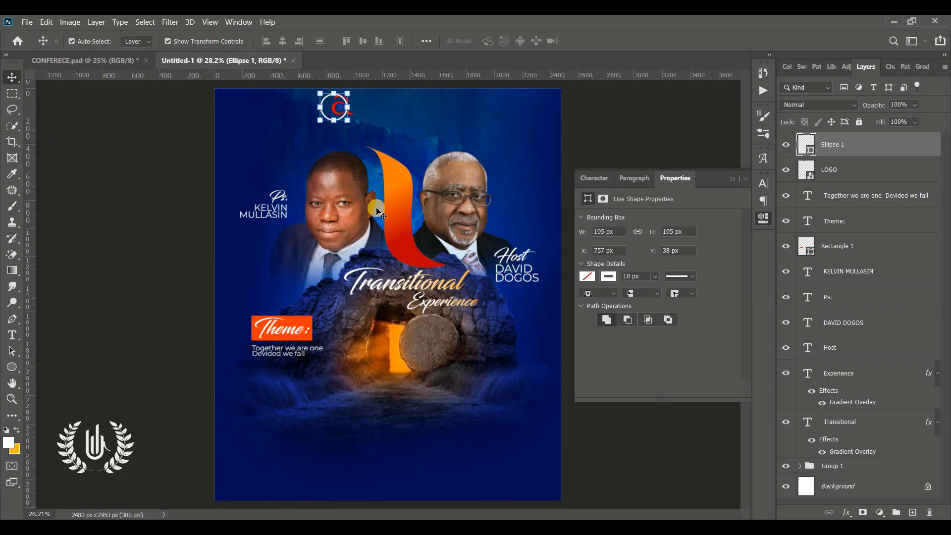
pyautogui.rightClick(879, 140)
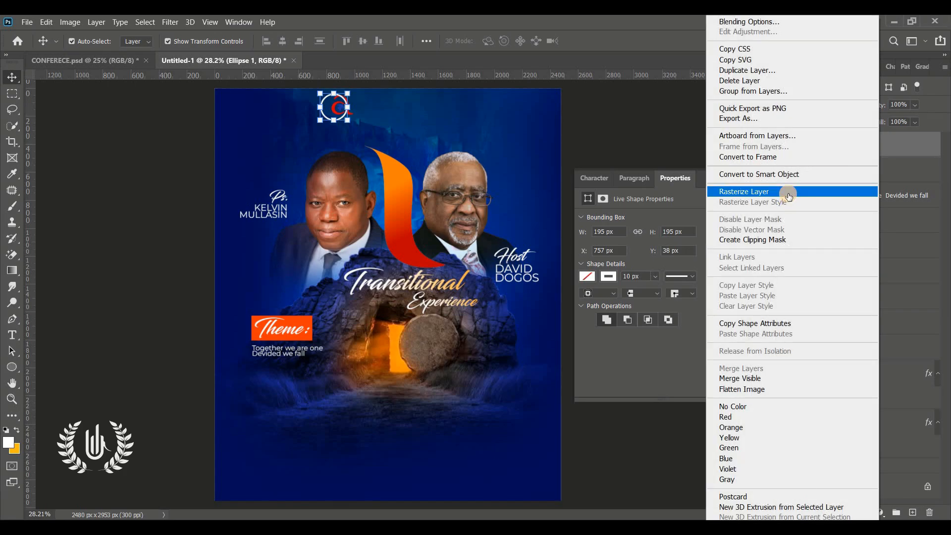
pyautogui.click(788, 192)
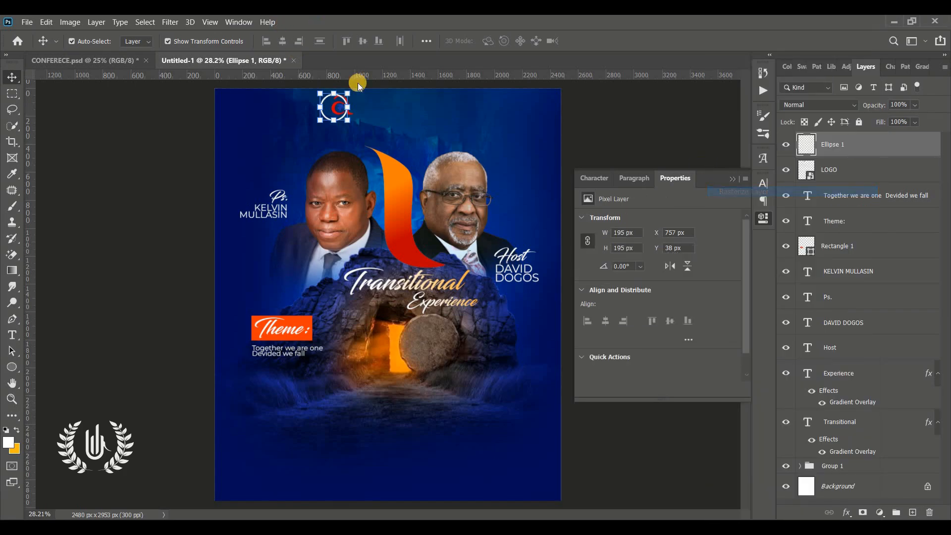
pyautogui.click(12, 399)
pyautogui.moveTo(391, 114); pyautogui.dragTo(712, 135)
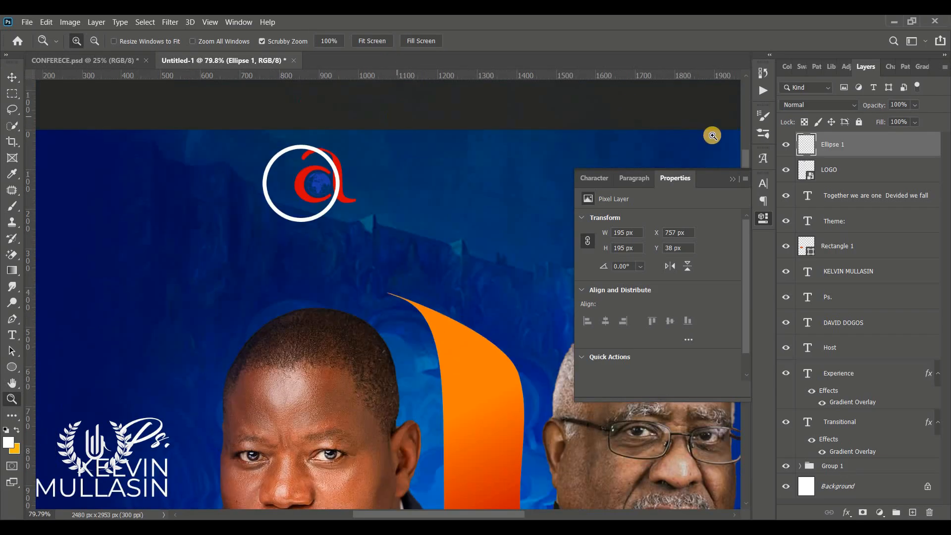
pyautogui.click(730, 179)
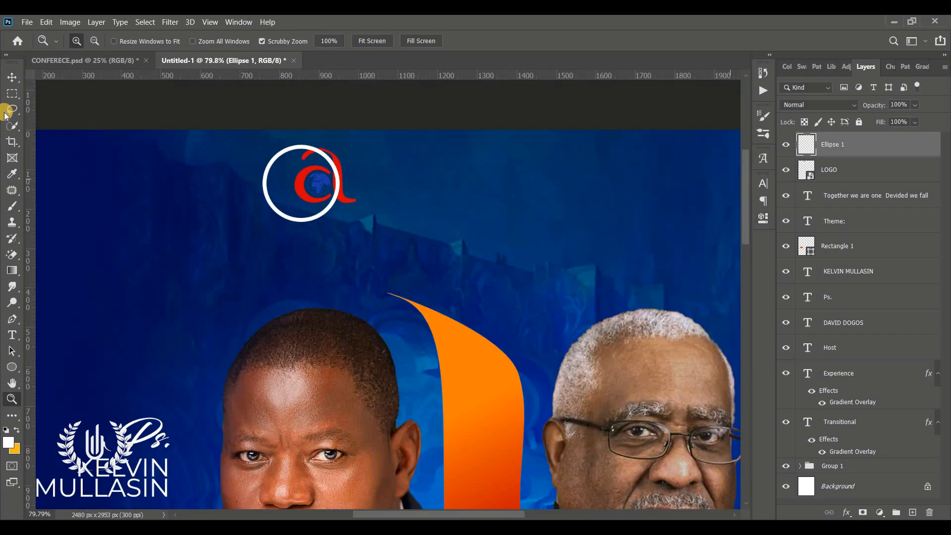
pyautogui.click(12, 77)
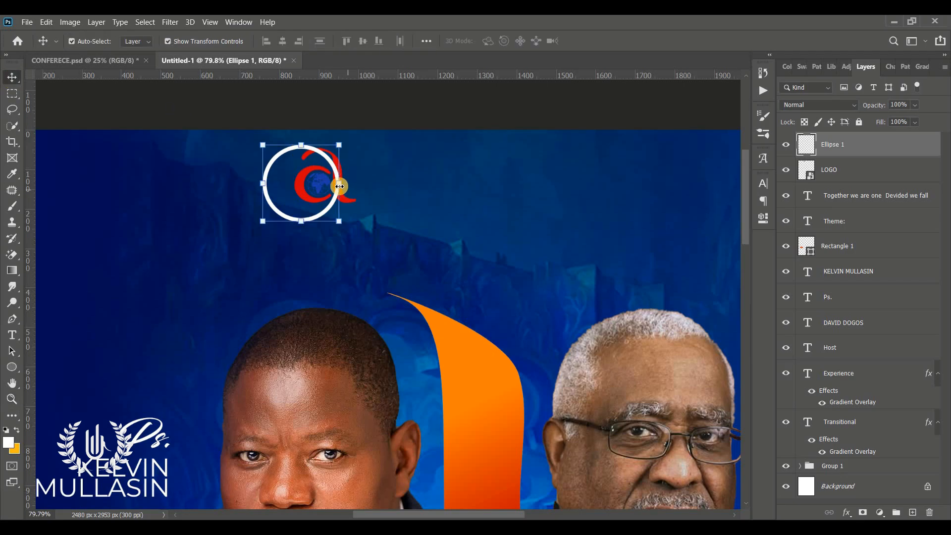
pyautogui.hotkey('ctrl', 't')
pyautogui.moveTo(311, 192); pyautogui.dragTo(343, 206)
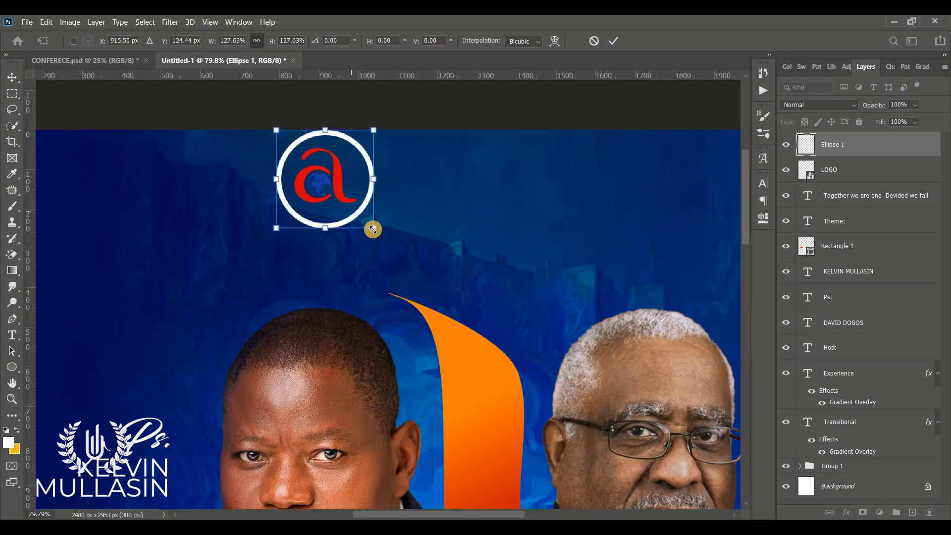
pyautogui.click(609, 38)
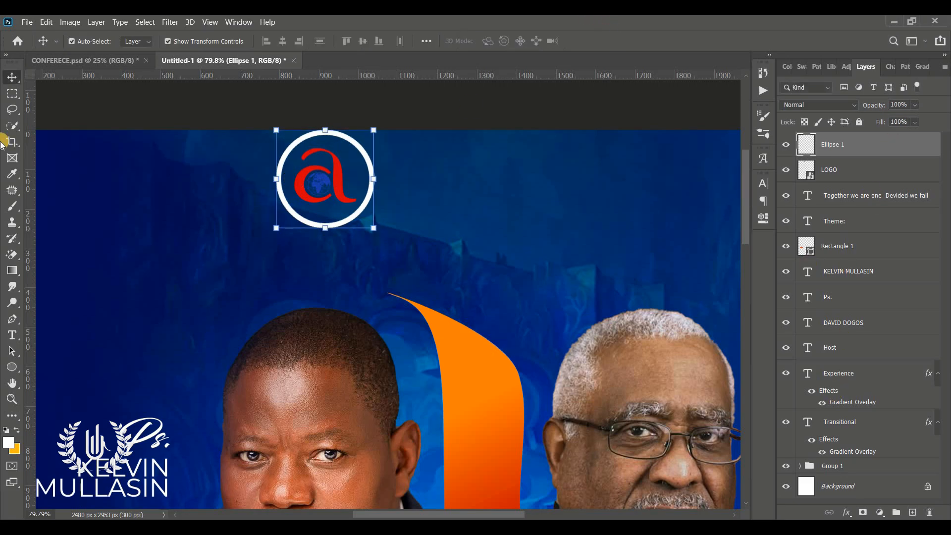
# Select the ring's right half with the Rectangular Marquee and cut it away
pyautogui.click(17, 101)
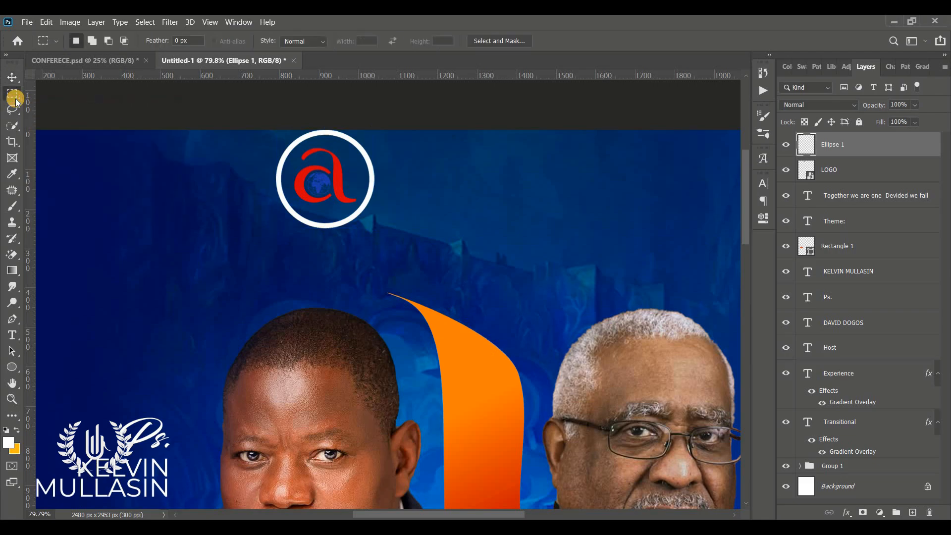
pyautogui.rightClick(16, 102)
pyautogui.click(88, 90)
pyautogui.moveTo(324, 113); pyautogui.dragTo(516, 271)
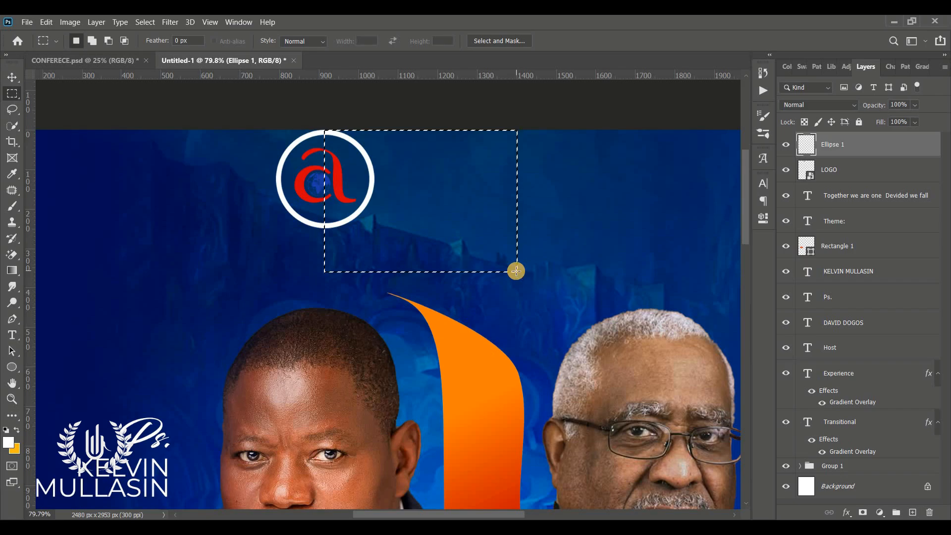
pyautogui.hotkey('ctrl', 'x')
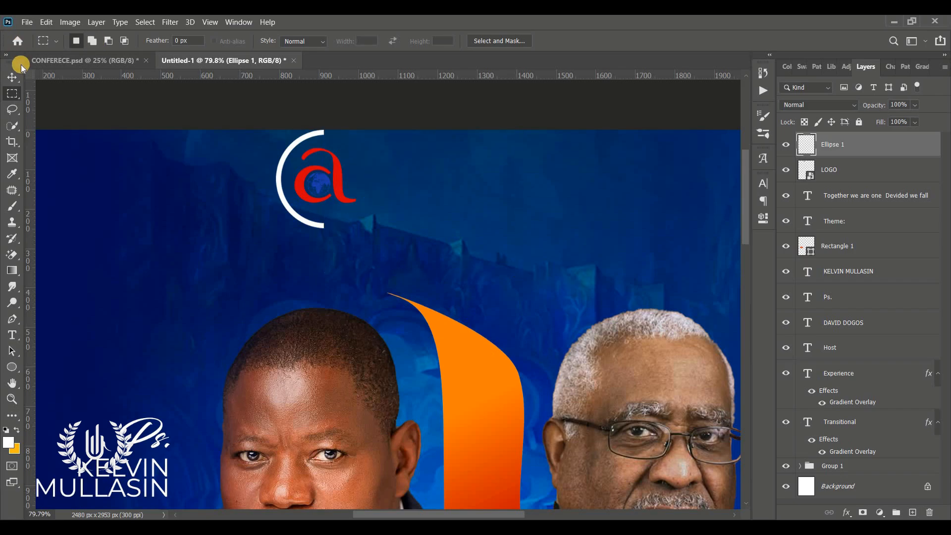
pyautogui.click(11, 335)
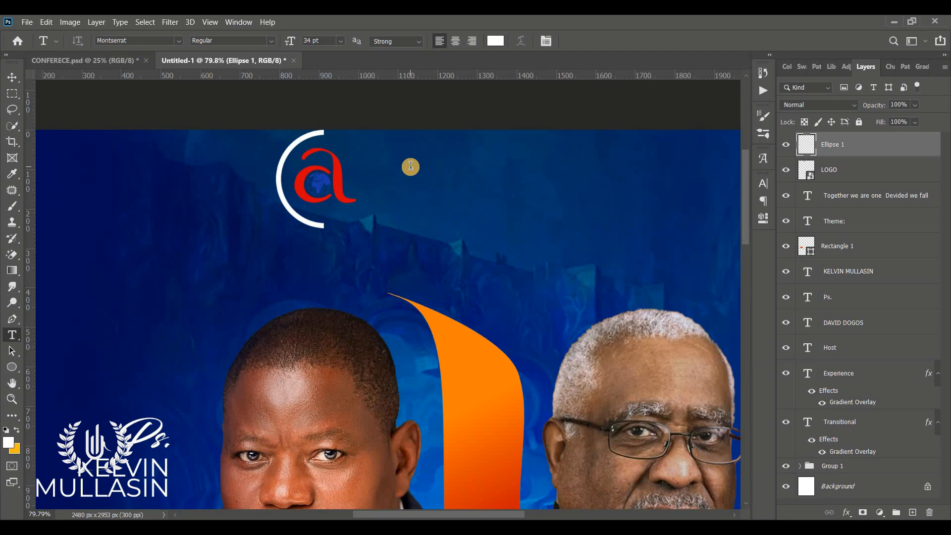
# Add 'APOSTOLIC CHURCH' in extra bold italic beside the logo
pyautogui.click(376, 182)
pyautogui.click(232, 41)
pyautogui.click(262, 204)
pyautogui.write('APOSTOLI')
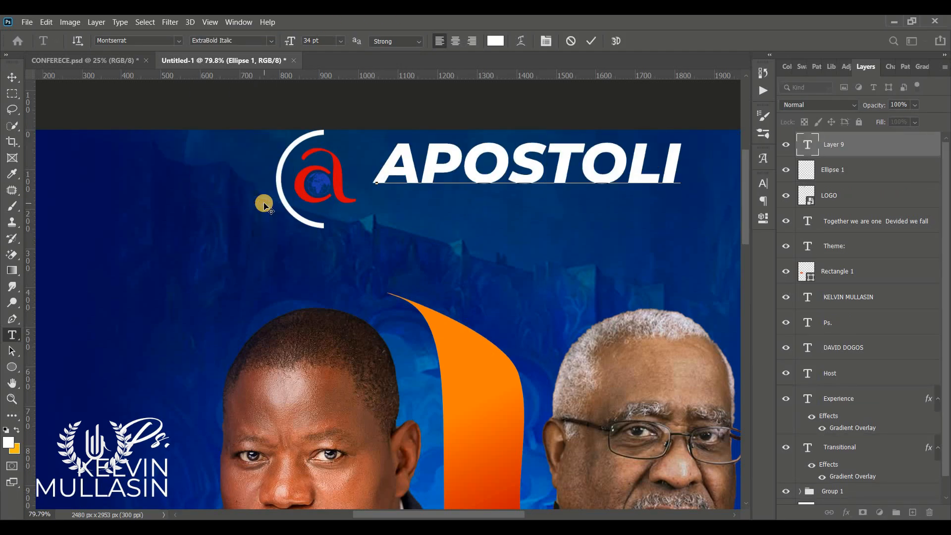
pyautogui.write('C CHURCH')
pyautogui.hotkey('ctrl', 'Return')
pyautogui.hotkey('ctrl', '0')
pyautogui.hotkey('ctrl', 't')
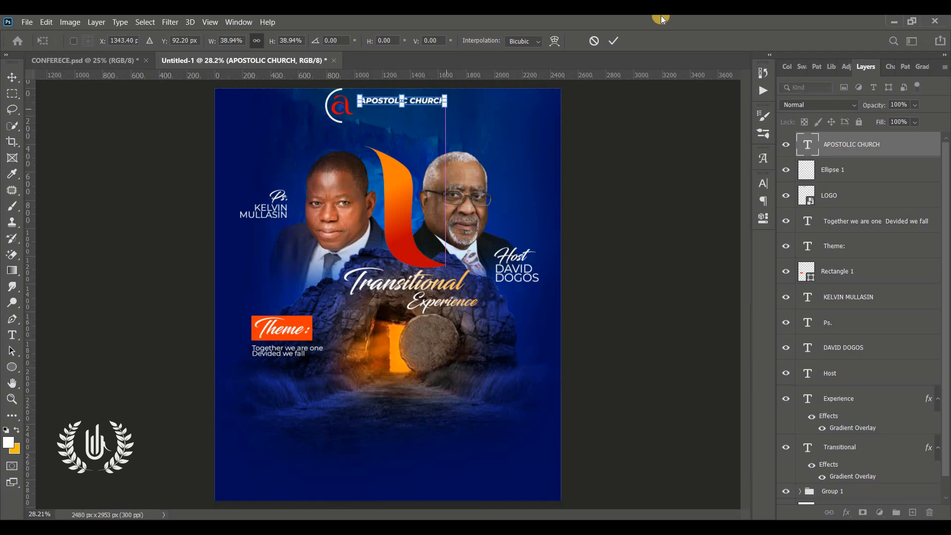
pyautogui.press('Return')
# Add 'OF GHANA' in SemiBold 11 pt with 1440 tracking beneath the church name
pyautogui.click(377, 141)
pyautogui.write('OF GHANA')
pyautogui.hotkey('ctrl', 'a')
pyautogui.click(269, 41)
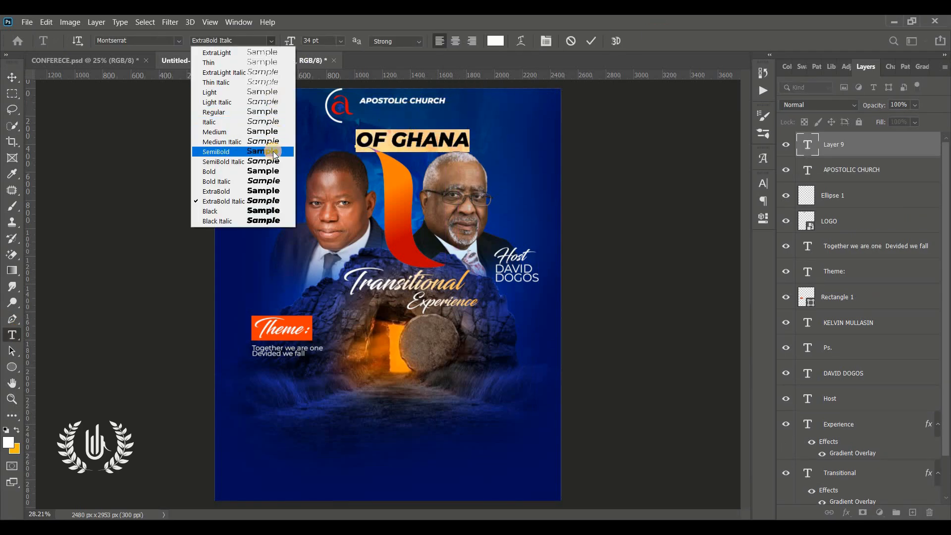
pyautogui.click(273, 153)
pyautogui.moveTo(289, 42); pyautogui.dragTo(281, 42)
pyautogui.click(762, 183)
pyautogui.moveTo(626, 216); pyautogui.dragTo(623, 216)
pyautogui.moveTo(697, 229); pyautogui.dragTo(720, 229)
pyautogui.moveTo(414, 234); pyautogui.dragTo(416, 202)
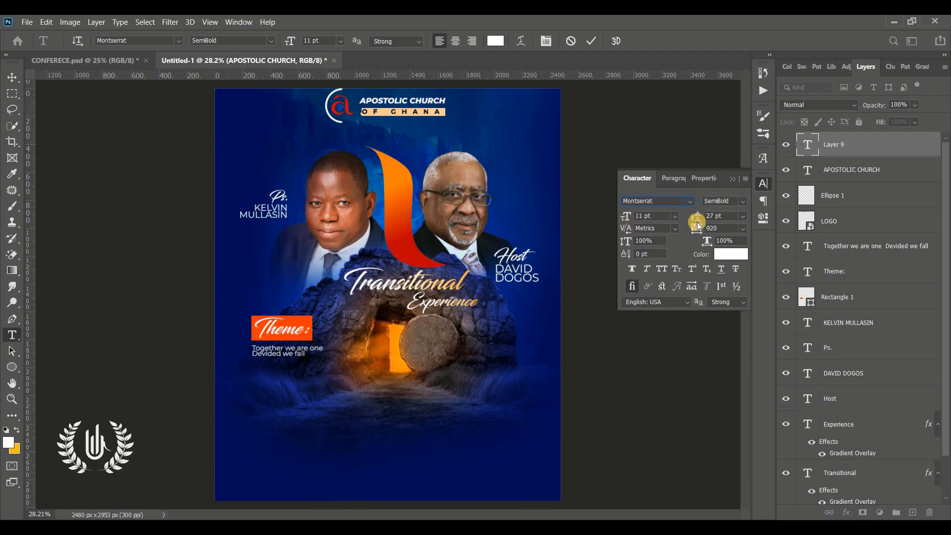
pyautogui.moveTo(698, 229); pyautogui.dragTo(712, 230)
pyautogui.click(590, 41)
# Add script 'Presents' in Blacksword under OF GHANA and nudge OF GHANA slightly left
pyautogui.click(425, 131)
pyautogui.click(688, 202)
pyautogui.moveTo(517, 162); pyautogui.dragTo(504, 162)
pyautogui.write('Pr')
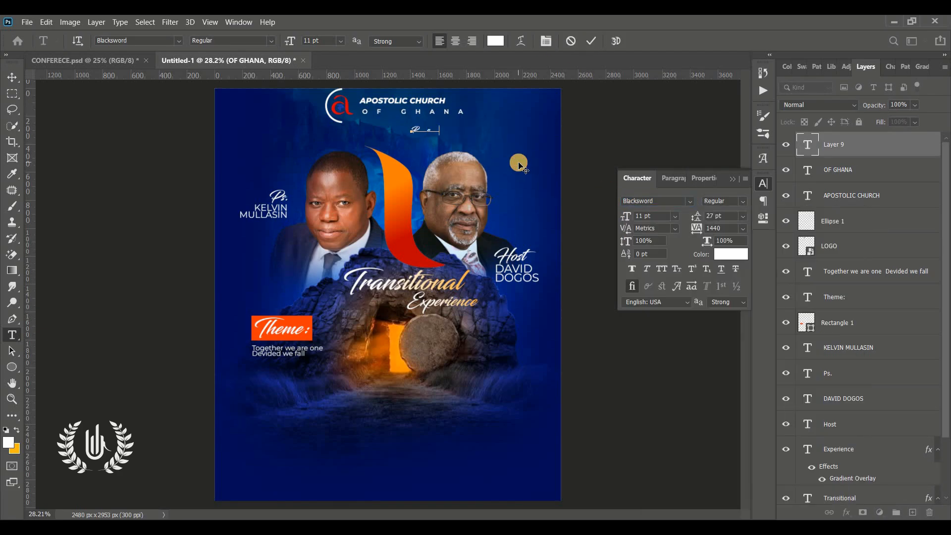
pyautogui.write('esents')
pyautogui.hotkey('ctrl', 'Return')
pyautogui.press('z')
pyautogui.moveTo(493, 114); pyautogui.dragTo(519, 193)
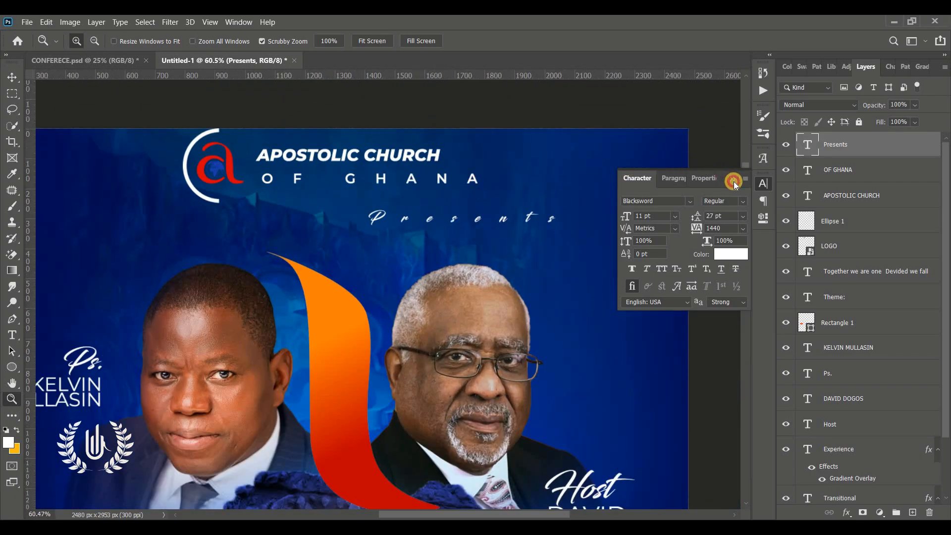
pyautogui.click(734, 181)
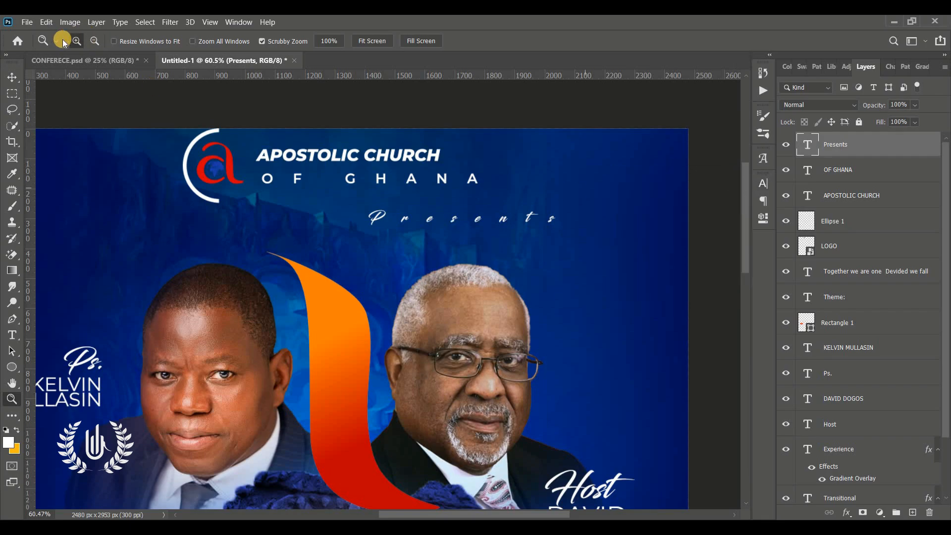
pyautogui.click(12, 76)
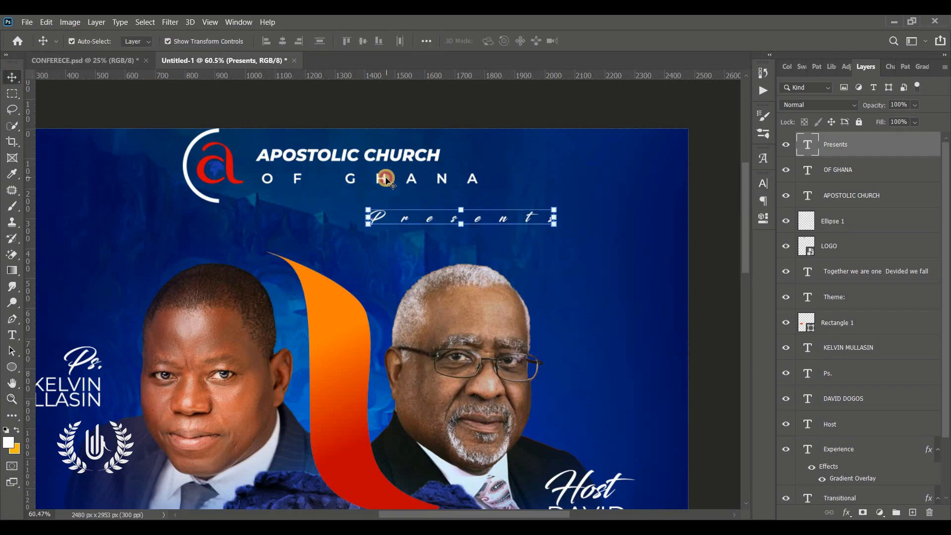
pyautogui.moveTo(387, 180); pyautogui.dragTo(380, 181)
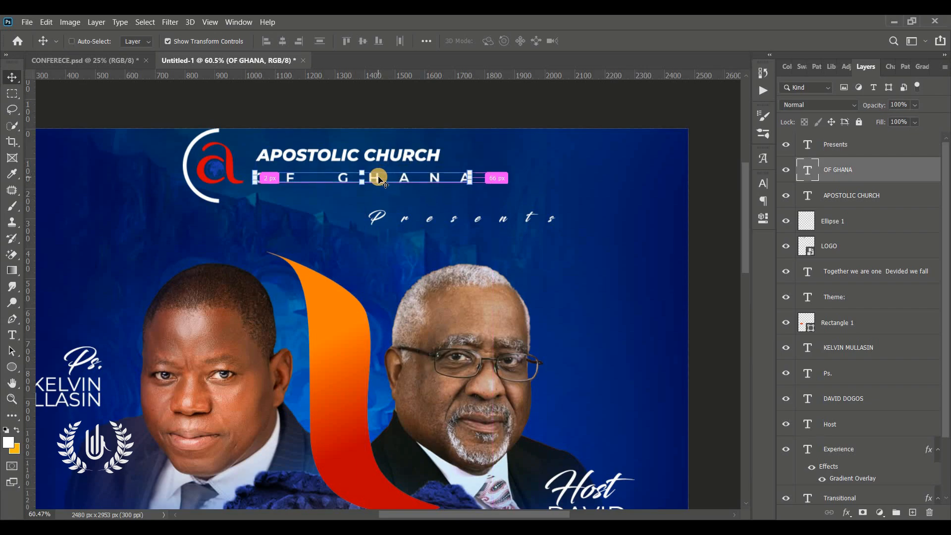
pyautogui.hotkey('ctrl', '0')
# Group the layers from Presents to Transitional into Group 2 and check it
pyautogui.scroll(-2, 871, 442)
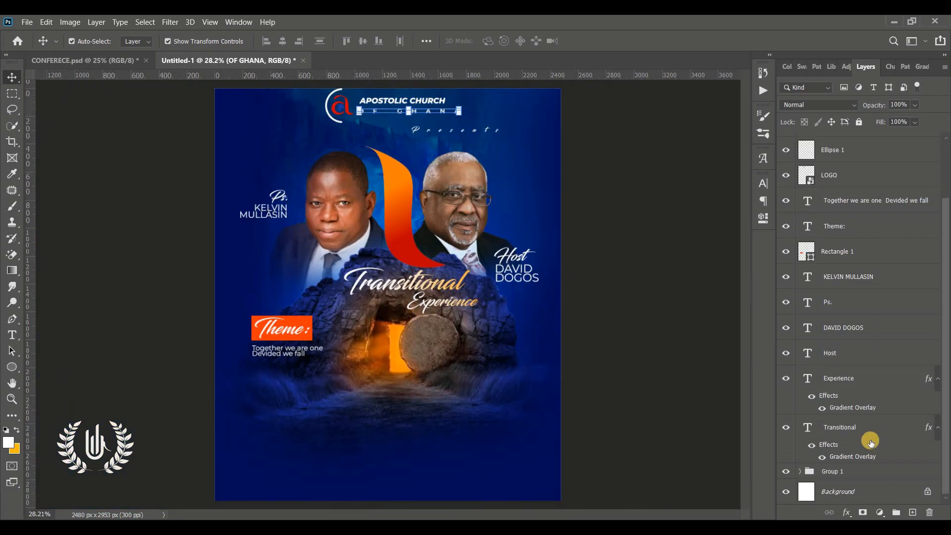
pyautogui.click(866, 442)
pyautogui.scroll(2, 872, 259)
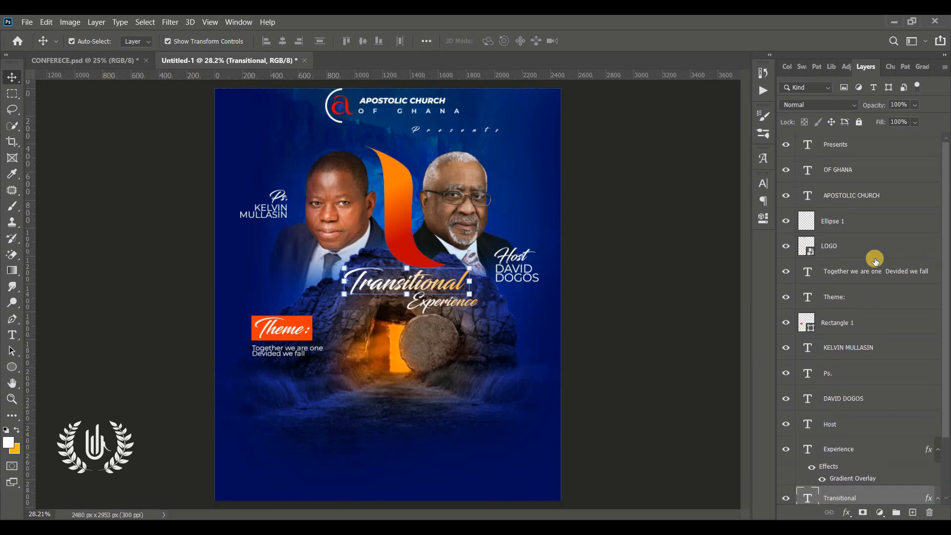
pyautogui.keyDown('shift'); pyautogui.click(849, 147); pyautogui.keyUp('shift')
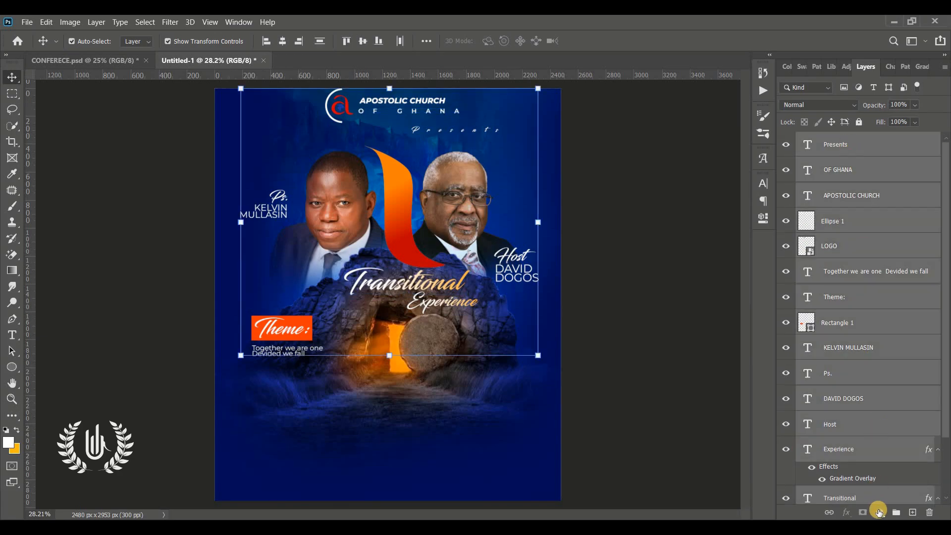
pyautogui.click(897, 513)
pyautogui.click(628, 172)
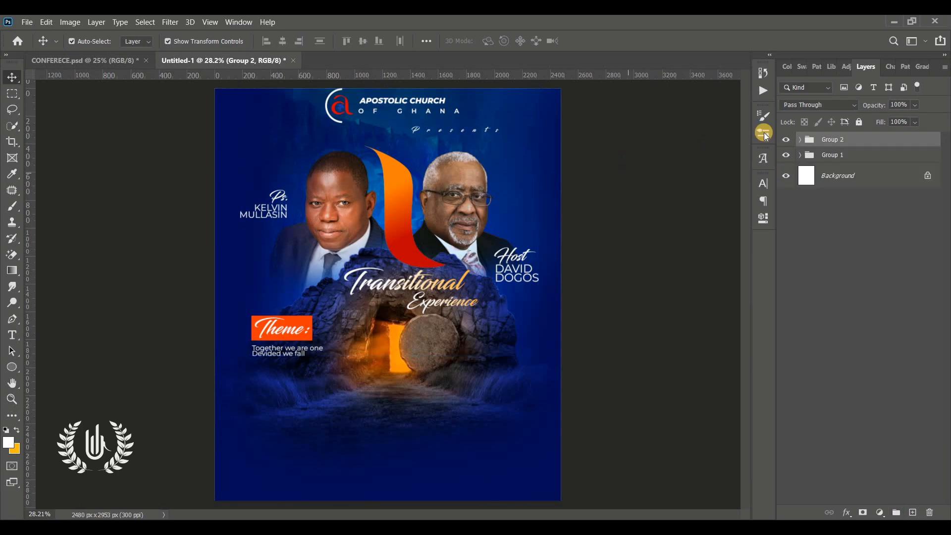
pyautogui.click(787, 141)
pyautogui.click(787, 141)
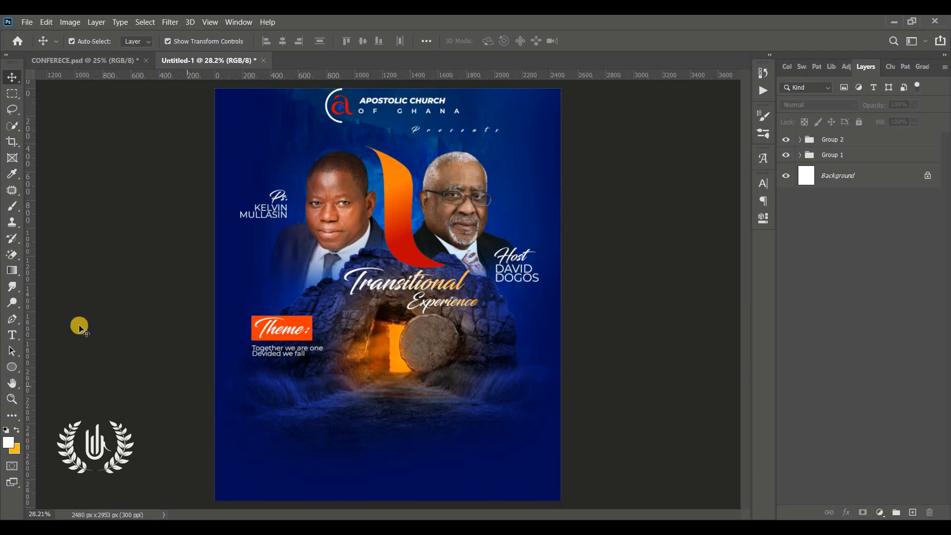
# Start a text line near the bottom with 0 tracking, Bebas font at 38 pt
pyautogui.click(14, 336)
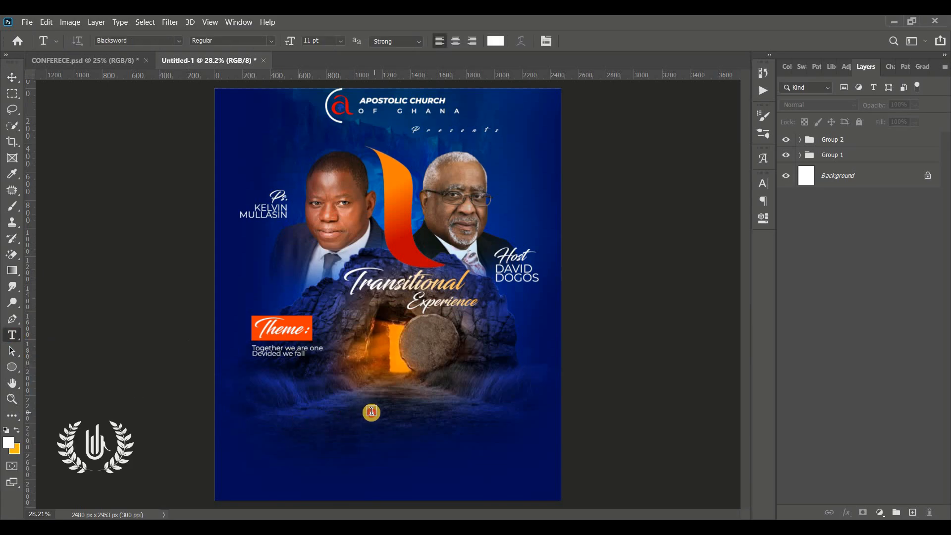
pyautogui.click(372, 412)
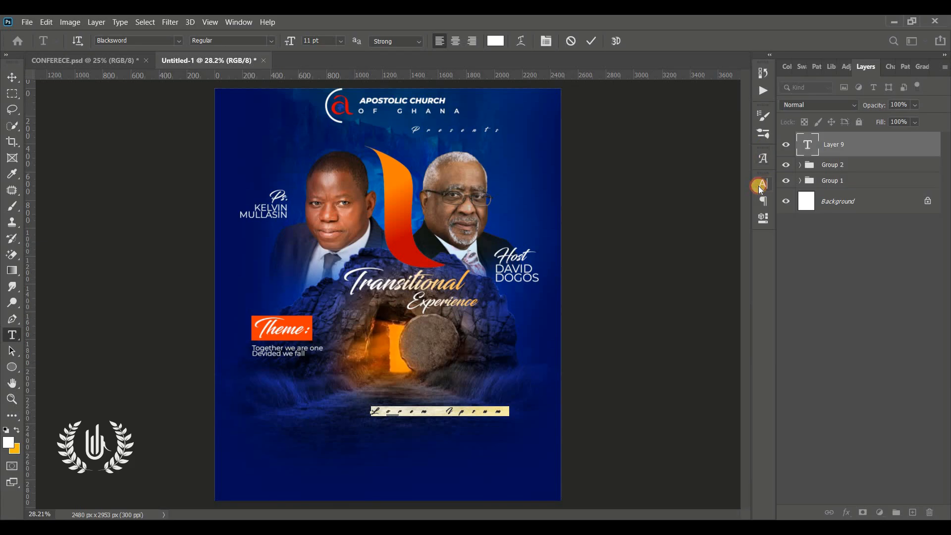
pyautogui.click(760, 186)
pyautogui.moveTo(732, 225); pyautogui.dragTo(673, 219)
pyautogui.write('0')
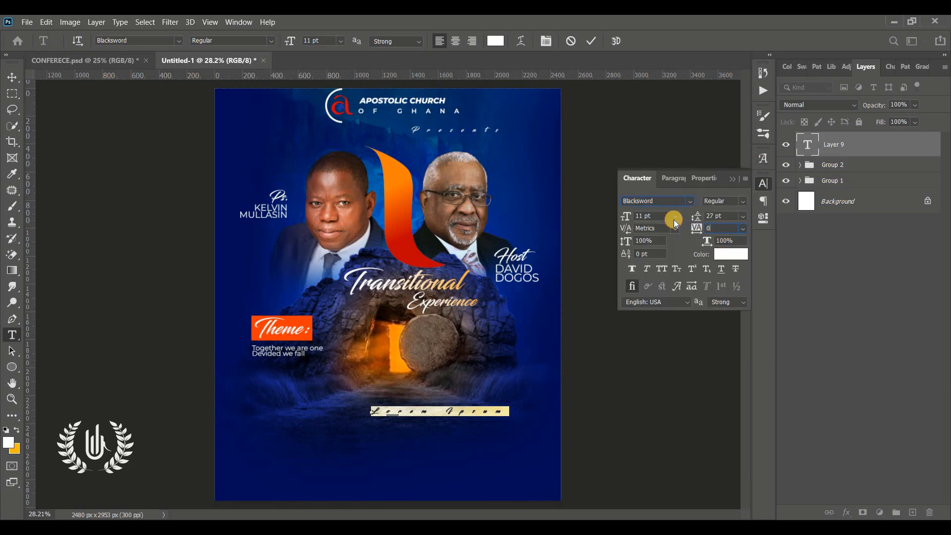
pyautogui.press('Return')
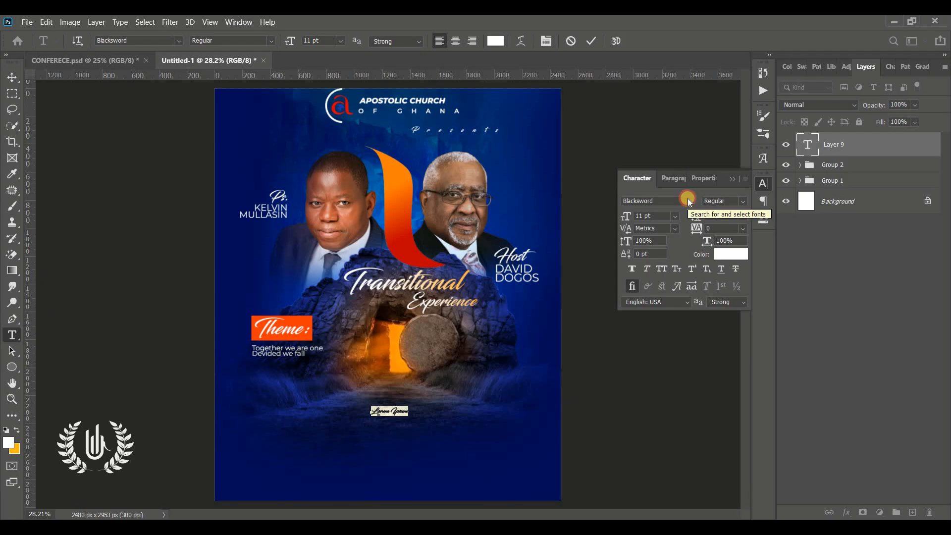
pyautogui.click(688, 200)
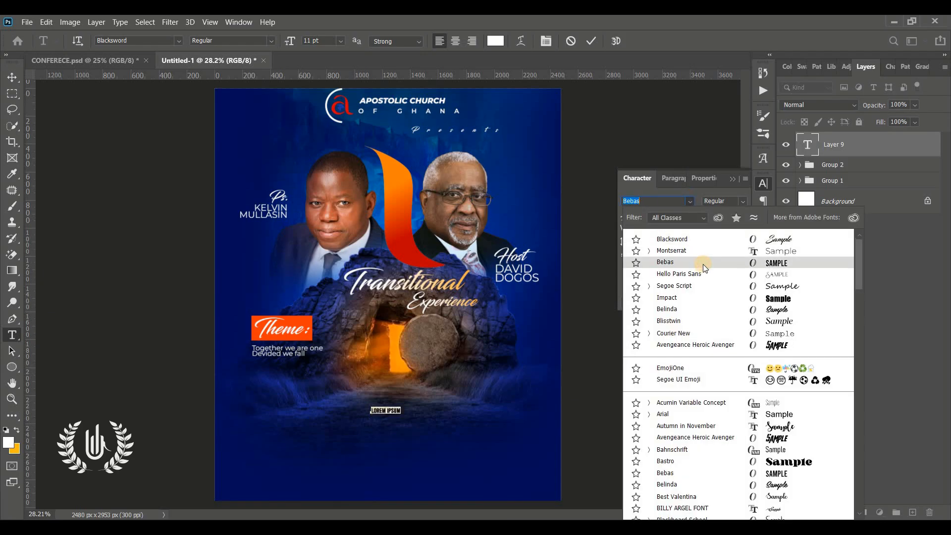
pyautogui.click(702, 263)
pyautogui.moveTo(303, 49); pyautogui.dragTo(546, 20)
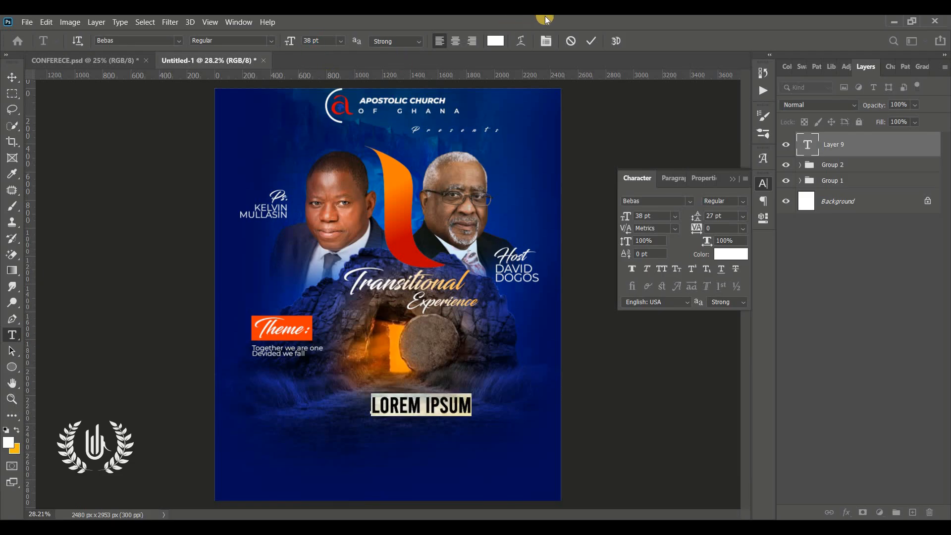
# Replace the LOREM IPSUM placeholder text with CONFERENCE
pyautogui.click(12, 399)
pyautogui.moveTo(494, 483); pyautogui.dragTo(503, 456)
pyautogui.click(521, 319)
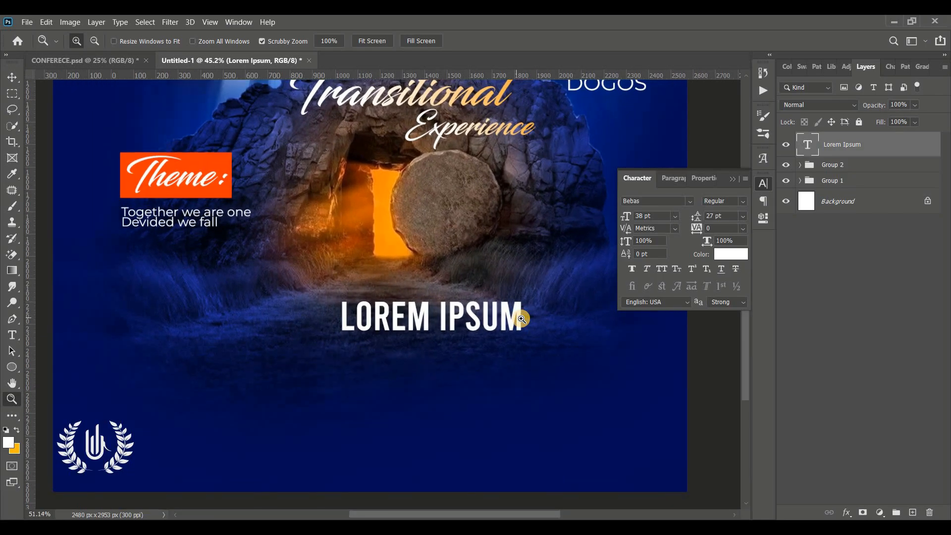
pyautogui.moveTo(500, 322); pyautogui.dragTo(452, 330)
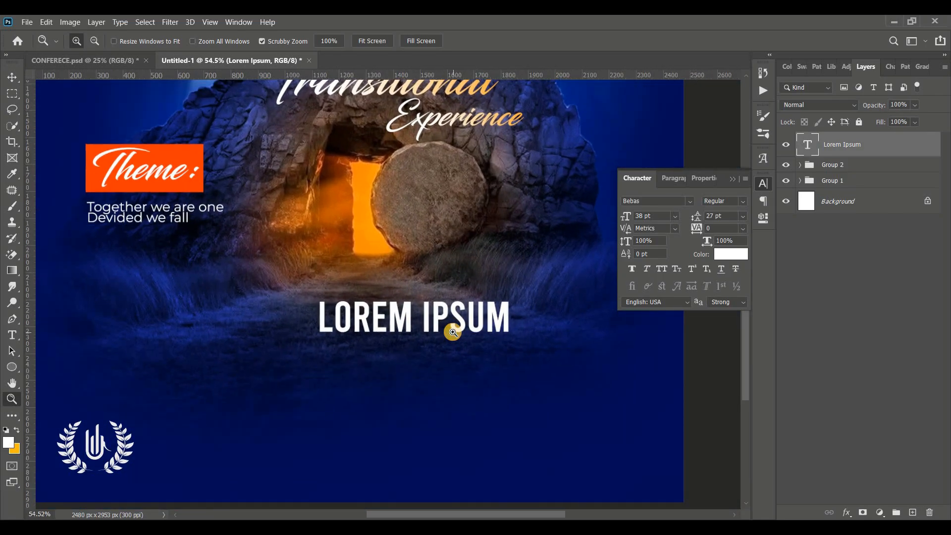
pyautogui.click(732, 179)
pyautogui.click(12, 335)
pyautogui.click(425, 316)
pyautogui.hotkey('ctrl', 'a')
pyautogui.write('CONFERENCE')
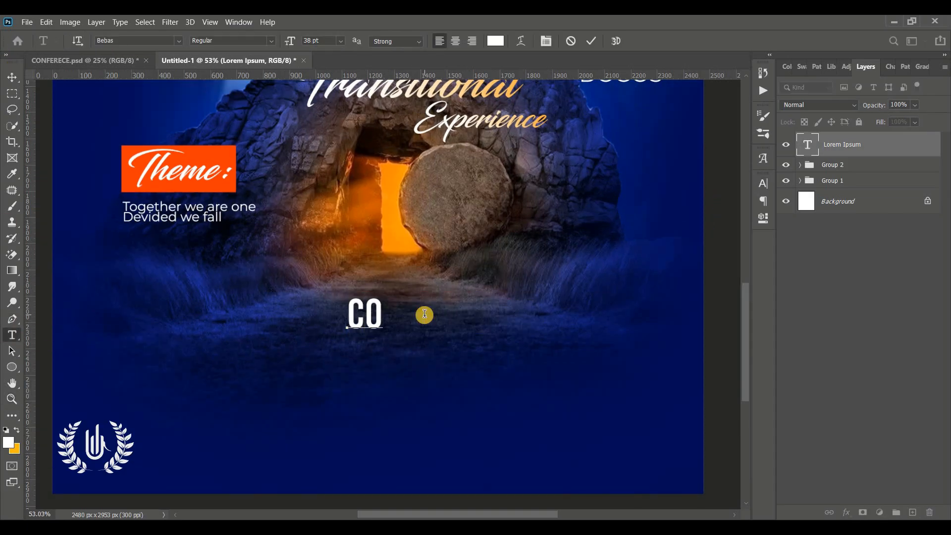
pyautogui.click(12, 78)
# Enlarge CONFERENCE and position it near the bottom centre of the flyer
pyautogui.moveTo(449, 317); pyautogui.dragTo(414, 388)
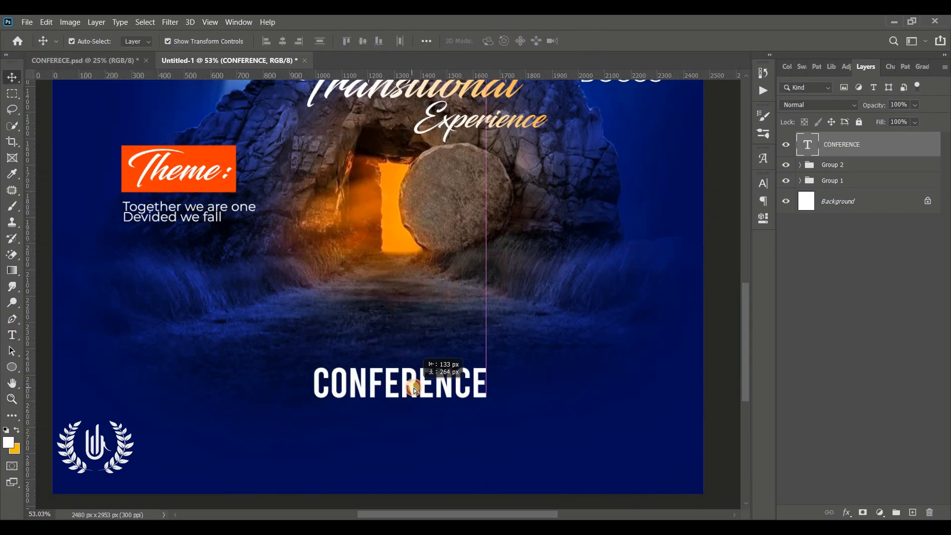
pyautogui.moveTo(485, 404); pyautogui.dragTo(545, 418)
pyautogui.moveTo(403, 410); pyautogui.dragTo(403, 450)
pyautogui.click(614, 44)
pyautogui.hotkey('ctrl', '0')
# Place the cross image into the flyer as an embedded file
pyautogui.click(26, 22)
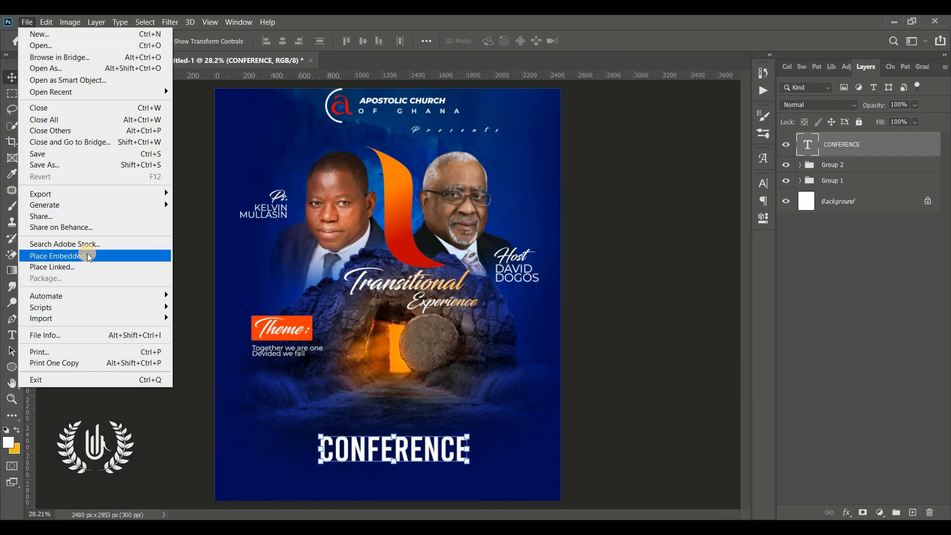
pyautogui.click(116, 251)
pyautogui.click(563, 206)
# Erase the dark background around the cross with the Magic Eraser
pyautogui.click(573, 365)
pyautogui.rightClick(841, 144)
pyautogui.rightClick(12, 254)
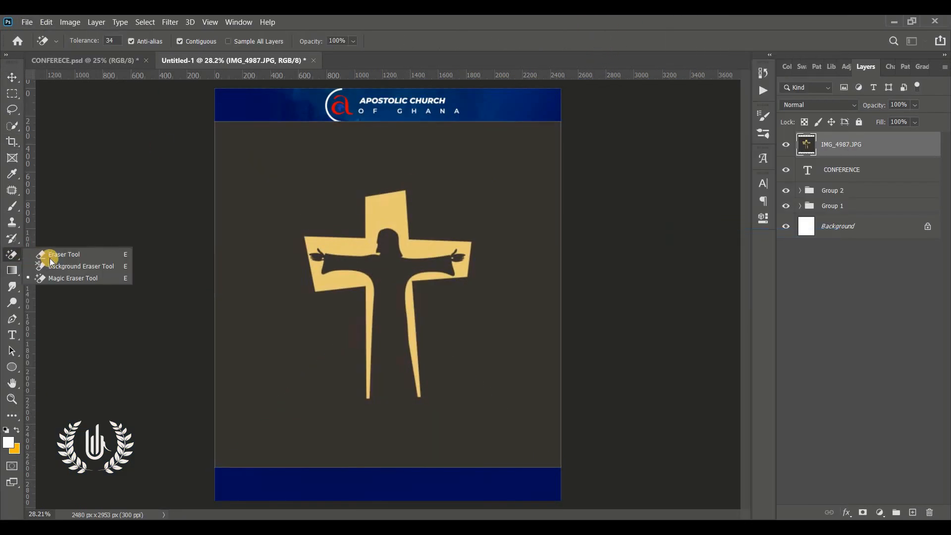
pyautogui.click(99, 278)
pyautogui.click(295, 146)
# Delete the marked part of the cross that covers CONFERENCE
pyautogui.press('m')
pyautogui.moveTo(548, 503)
pyautogui.mouseDown()
pyautogui.moveTo(212, 406)
pyautogui.moveTo(263, 357)
pyautogui.mouseUp()
pyautogui.moveTo(515, 430); pyautogui.dragTo(518, 437)
pyautogui.moveTo(239, 401); pyautogui.dragTo(569, 504)
pyautogui.press('Delete')
pyautogui.hotkey('ctrl', 'd')
# Shift the cross, cut away another selected section, and reposition it
pyautogui.click(12, 77)
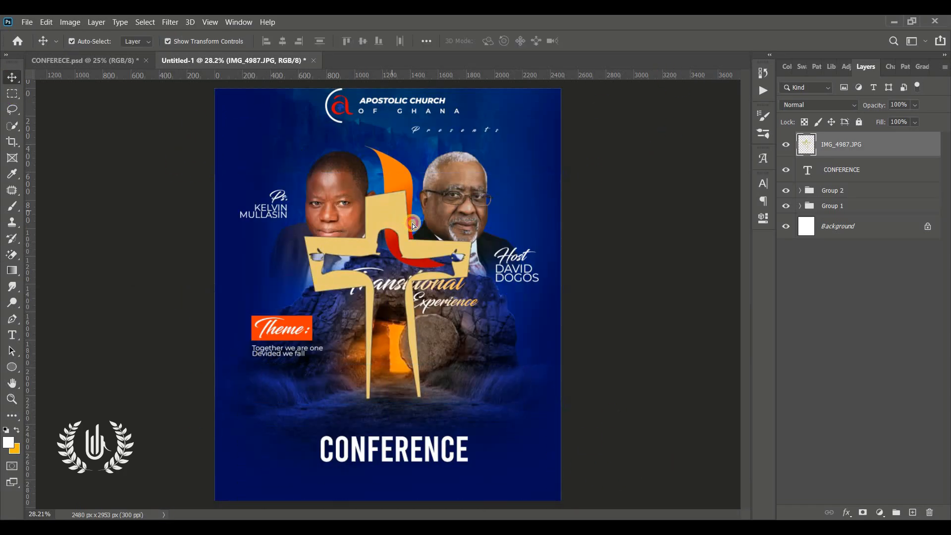
pyautogui.moveTo(389, 213); pyautogui.dragTo(404, 223)
pyautogui.click(12, 93)
pyautogui.moveTo(259, 148); pyautogui.dragTo(149, 481)
pyautogui.press('Delete')
pyautogui.hotkey('ctrl', 'd')
pyautogui.click(12, 78)
pyautogui.moveTo(403, 223); pyautogui.dragTo(343, 218)
# Delete a tall strip on the cross's right side and move the cross lower
pyautogui.click(12, 93)
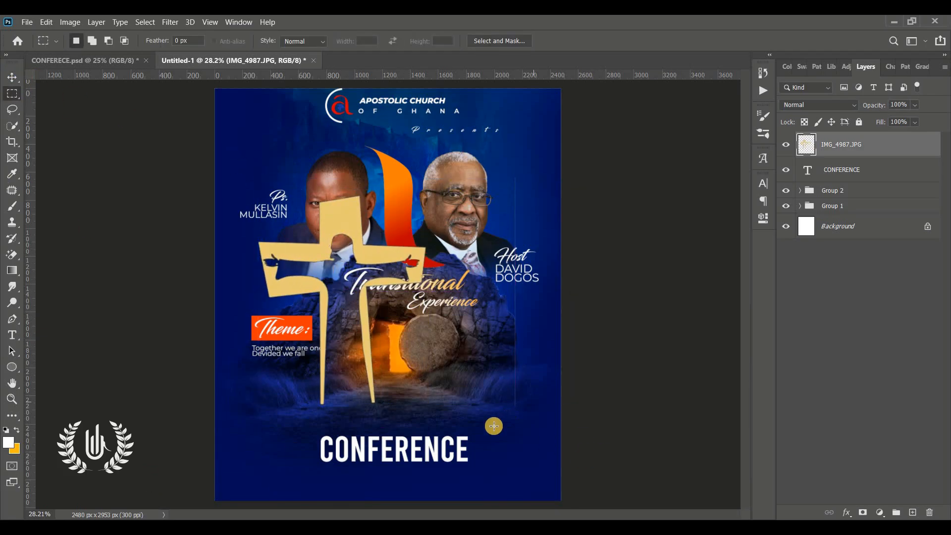
pyautogui.moveTo(490, 436); pyautogui.dragTo(546, 151)
pyautogui.press('Delete')
pyautogui.hotkey('ctrl', 'd')
pyautogui.click(12, 77)
pyautogui.moveTo(342, 224)
pyautogui.mouseDown()
pyautogui.moveTo(434, 273)
pyautogui.moveTo(396, 295)
pyautogui.mouseUp()
# Delete the cross's lower stem and move the cross just above CONFERENCE
pyautogui.click(19, 100)
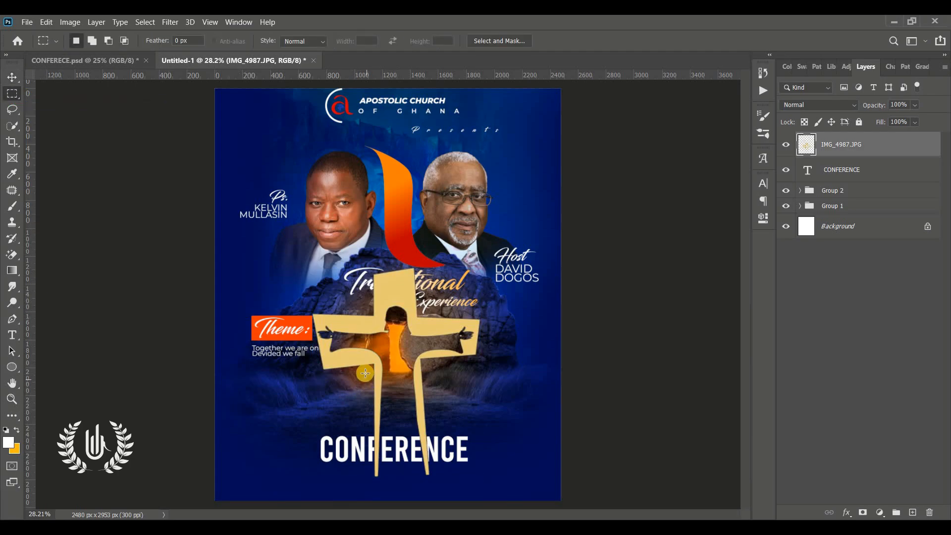
pyautogui.moveTo(364, 373); pyautogui.dragTo(472, 494)
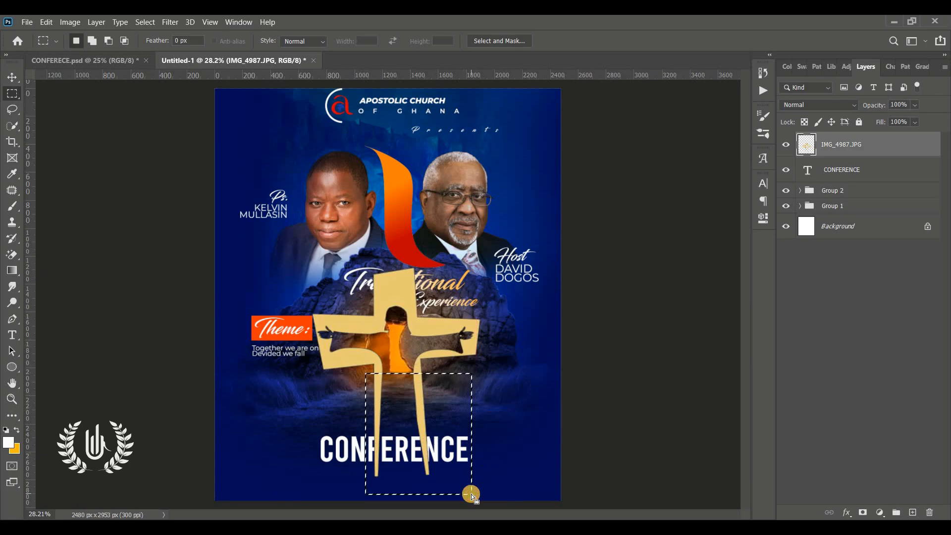
pyautogui.press('Delete')
pyautogui.hotkey('ctrl', 'd')
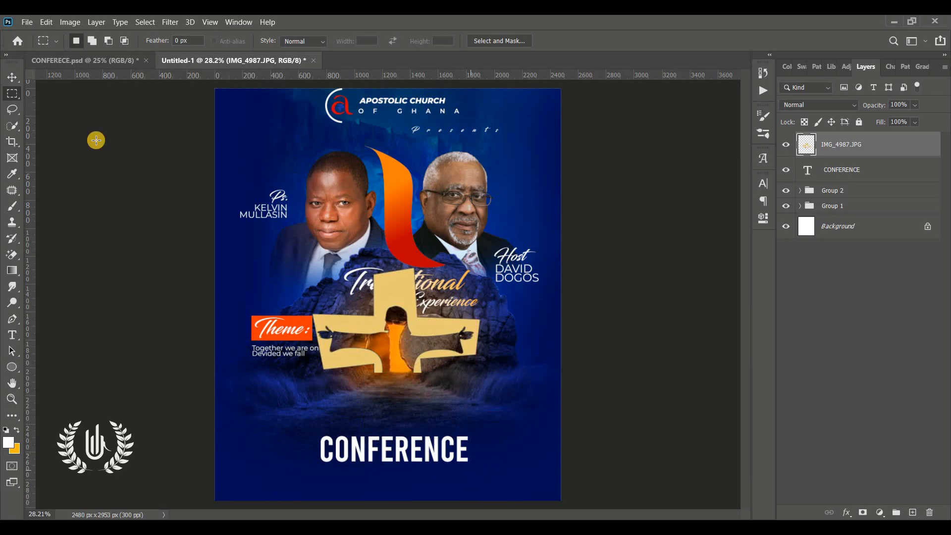
pyautogui.press('v')
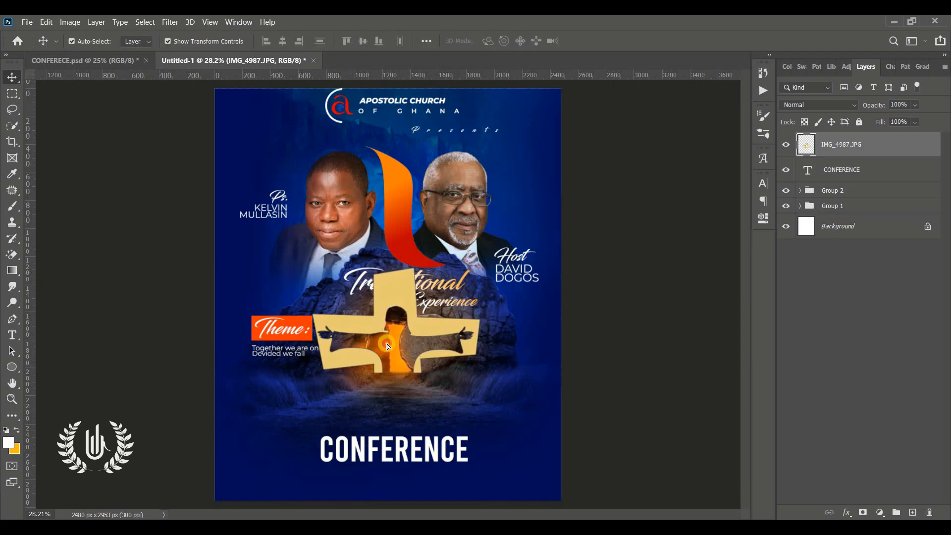
pyautogui.moveTo(391, 294); pyautogui.dragTo(397, 349)
pyautogui.rightClick(885, 144)
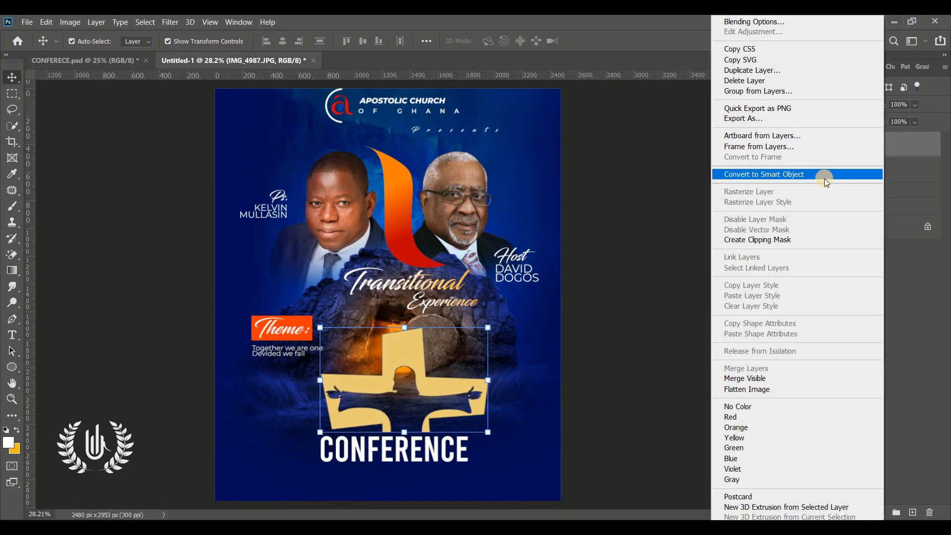
# Convert the IMG_4987.JPG cross layer to a smart object with a white ffffff Color Overlay
pyautogui.click(824, 175)
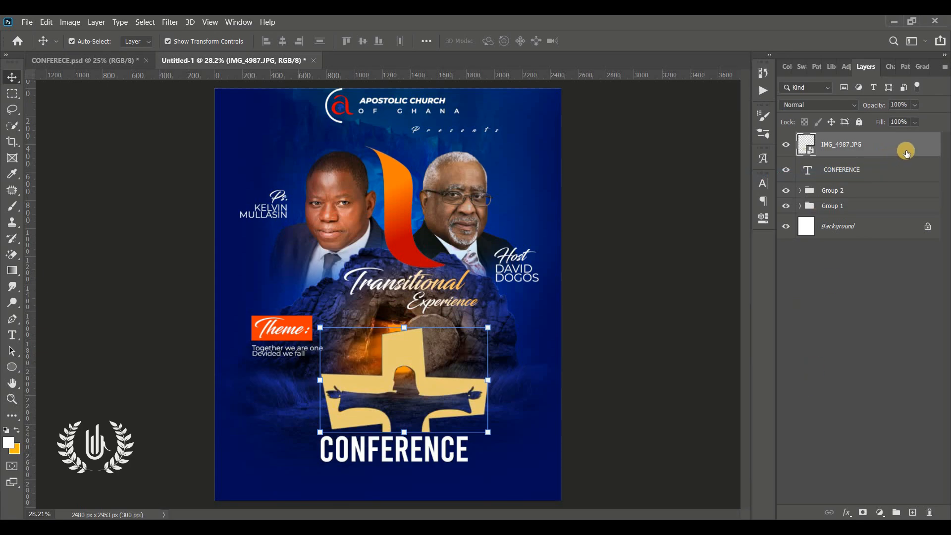
pyautogui.doubleClick(906, 151)
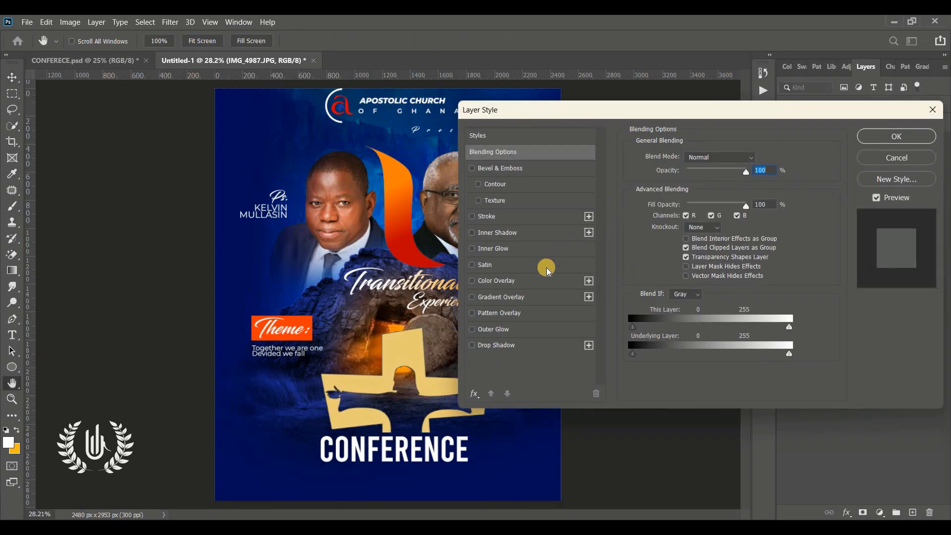
pyautogui.click(543, 280)
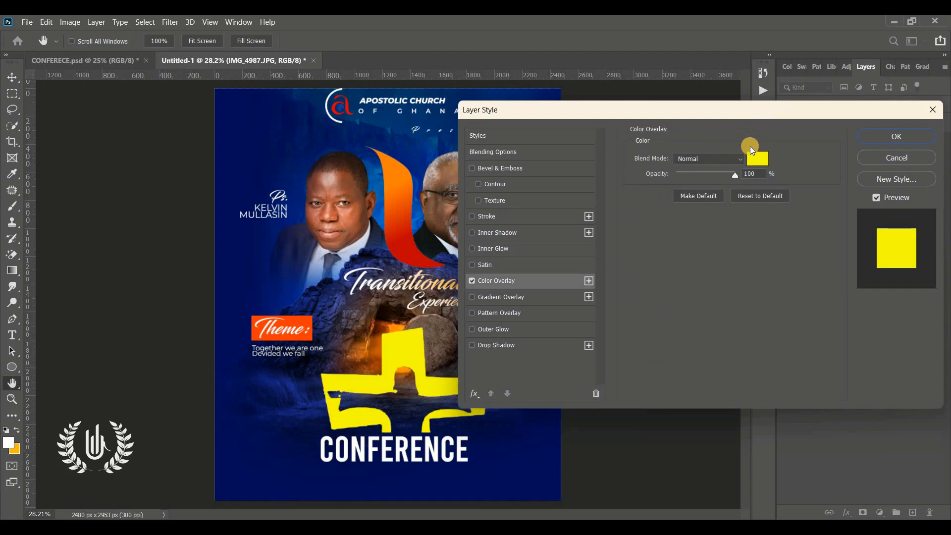
pyautogui.click(757, 158)
pyautogui.write('ffffff')
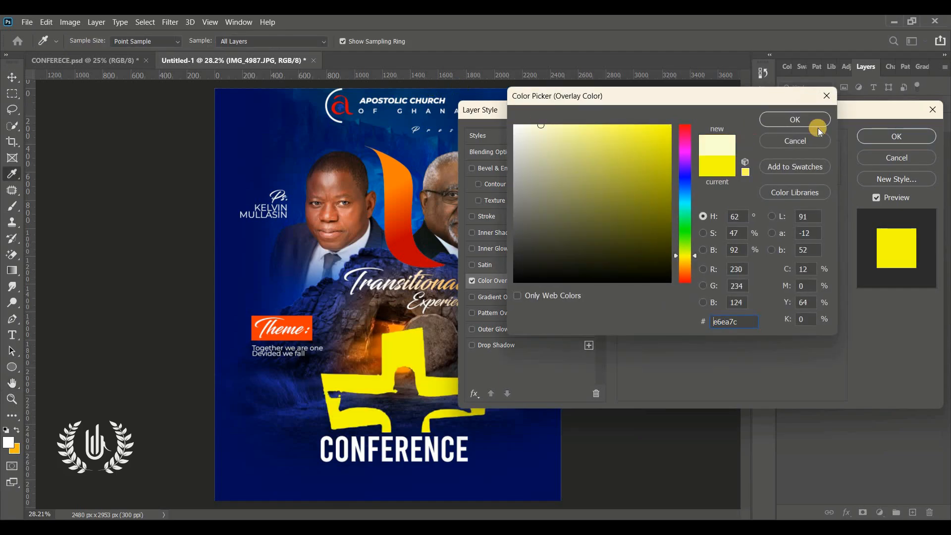
pyautogui.press('Return')
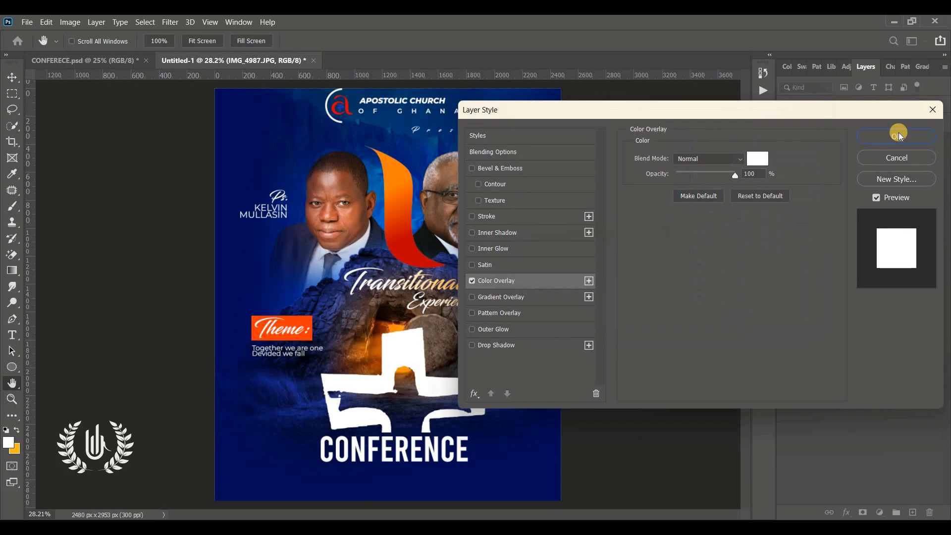
pyautogui.click(897, 136)
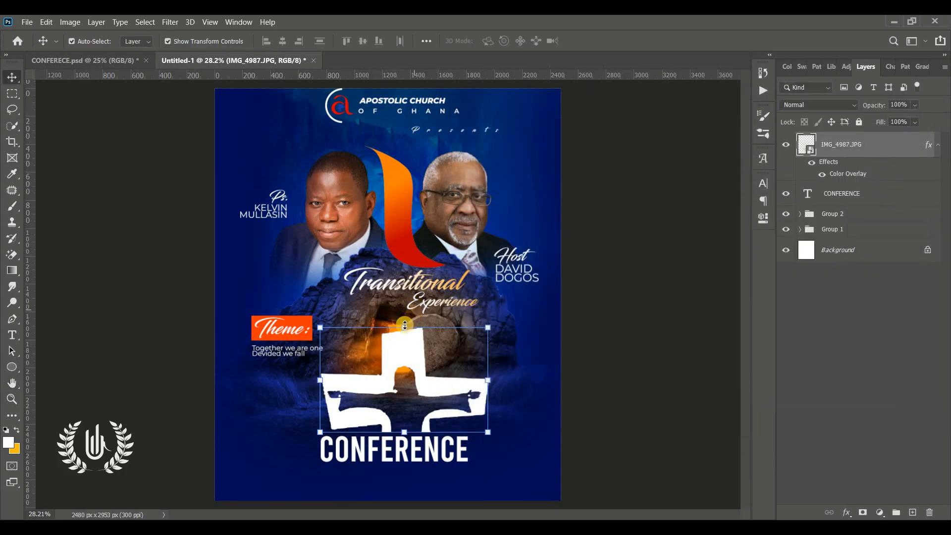
# Scale the white cross, then transform it together with CONFERENCE and place both lower
pyautogui.moveTo(403, 325); pyautogui.dragTo(401, 367)
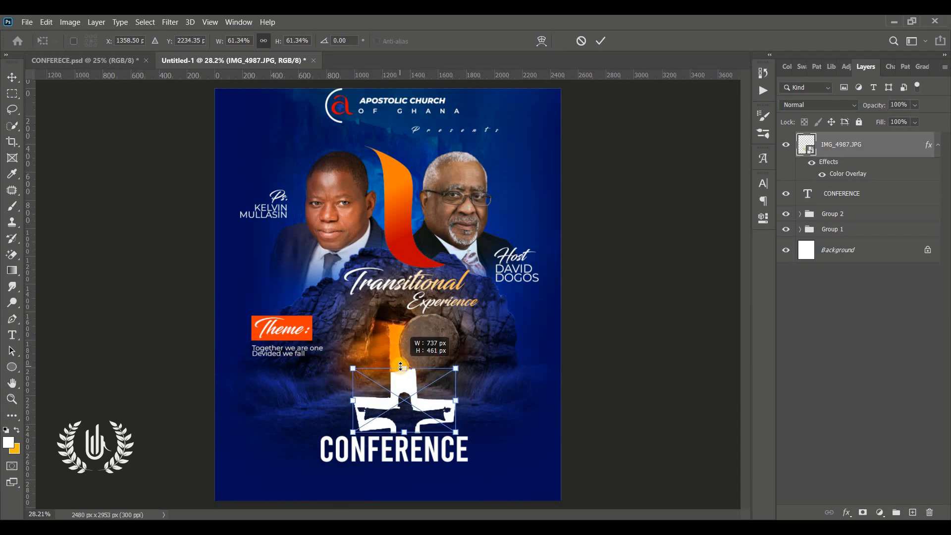
pyautogui.click(599, 41)
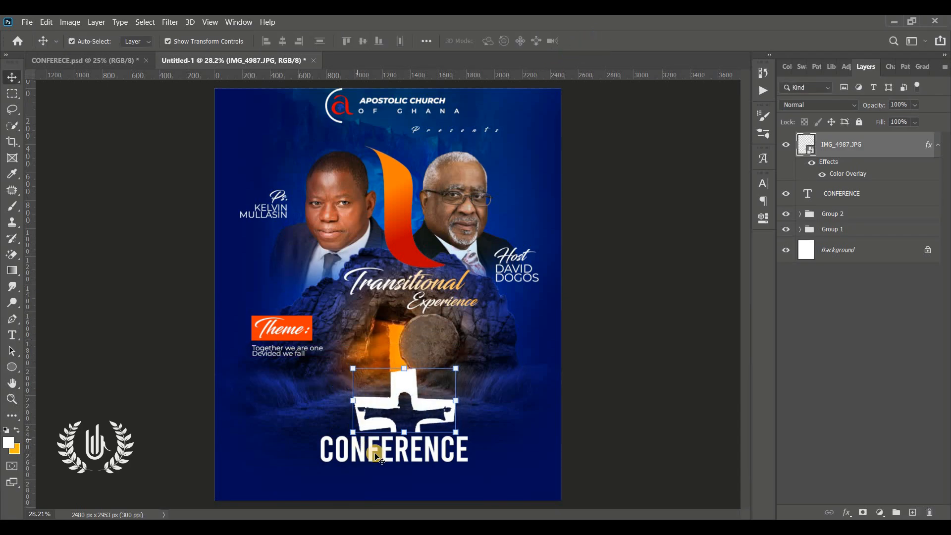
pyautogui.moveTo(402, 458); pyautogui.dragTo(411, 492)
pyautogui.keyDown('shift'); pyautogui.click(406, 392); pyautogui.keyUp('shift')
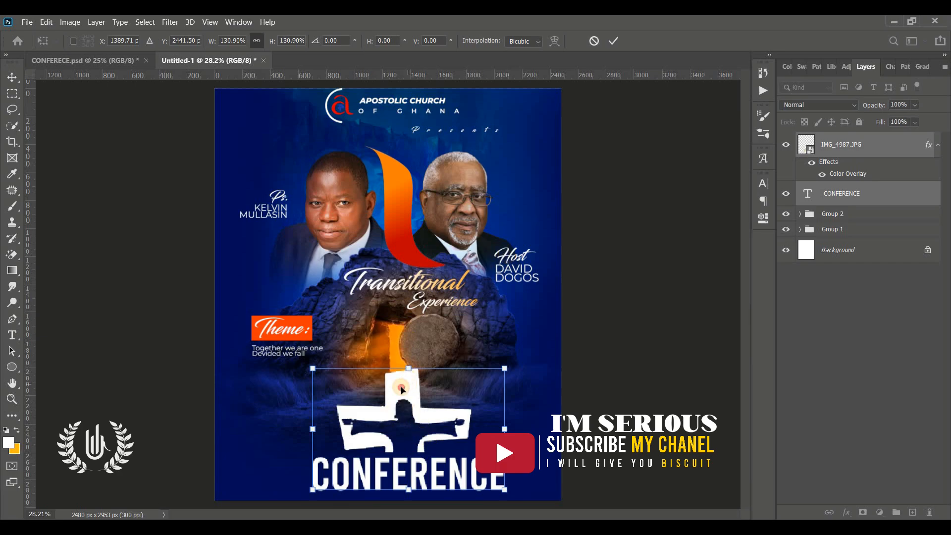
pyautogui.moveTo(401, 389); pyautogui.dragTo(407, 391)
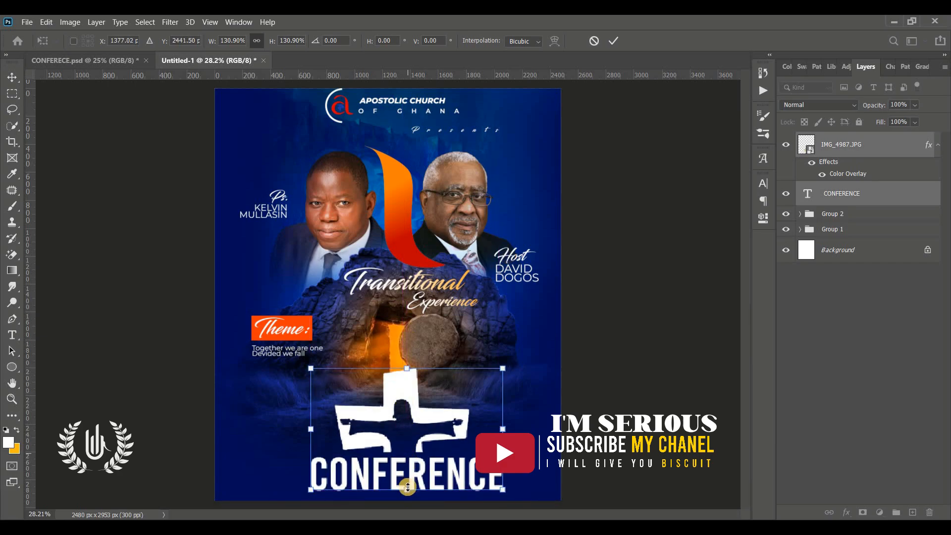
pyautogui.moveTo(406, 489); pyautogui.dragTo(407, 476)
pyautogui.moveTo(407, 380)
pyautogui.mouseDown()
pyautogui.moveTo(405, 391)
pyautogui.moveTo(405, 373)
pyautogui.mouseUp()
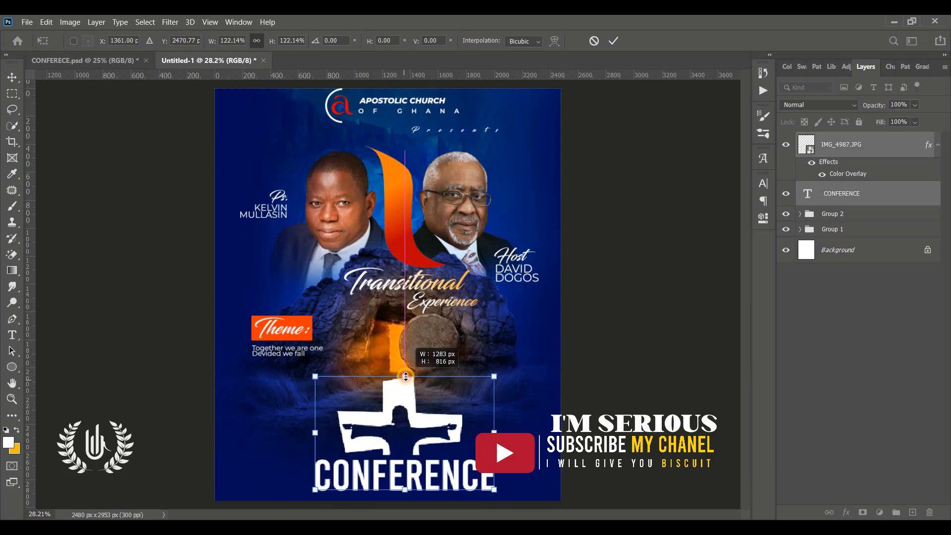
pyautogui.click(615, 47)
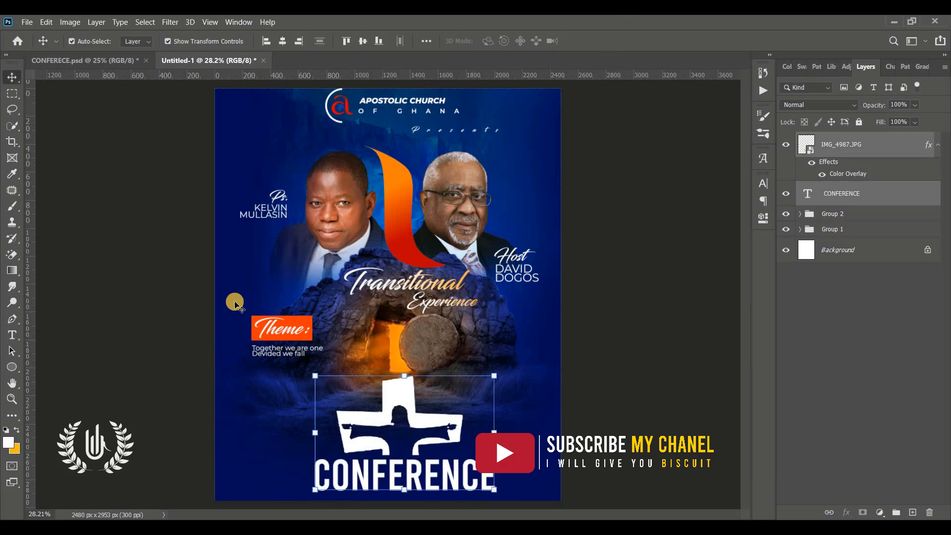
# Add the text 'MIGHTY' near the cross
pyautogui.click(19, 342)
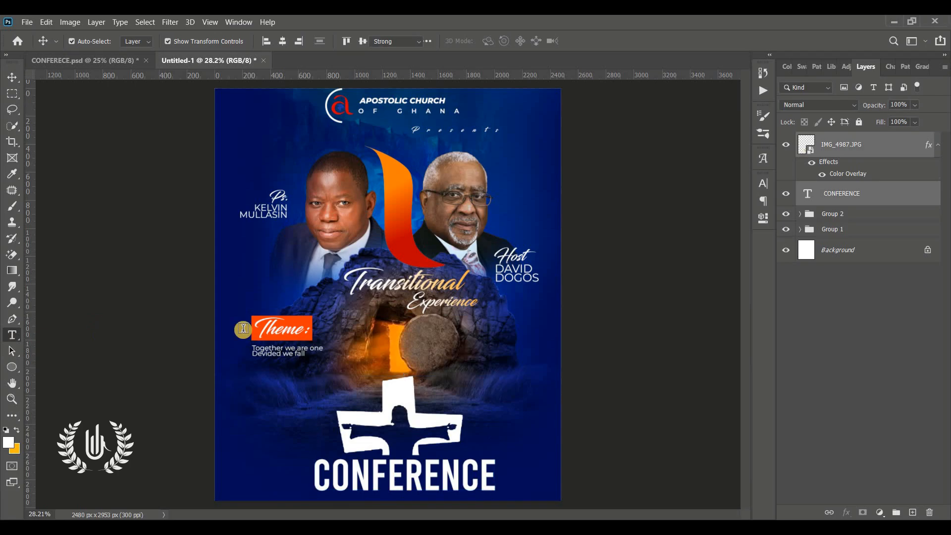
pyautogui.click(434, 377)
pyautogui.moveTo(453, 412); pyautogui.dragTo(455, 438)
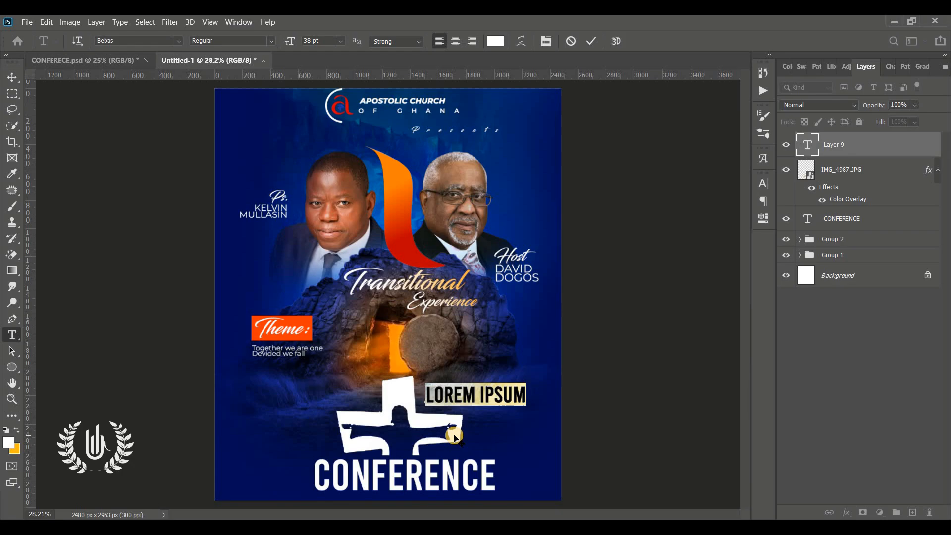
pyautogui.write('MIGHTY')
pyautogui.click(591, 42)
# Colour MIGHTY green and enlarge it to about 47.86 pt
pyautogui.click(12, 77)
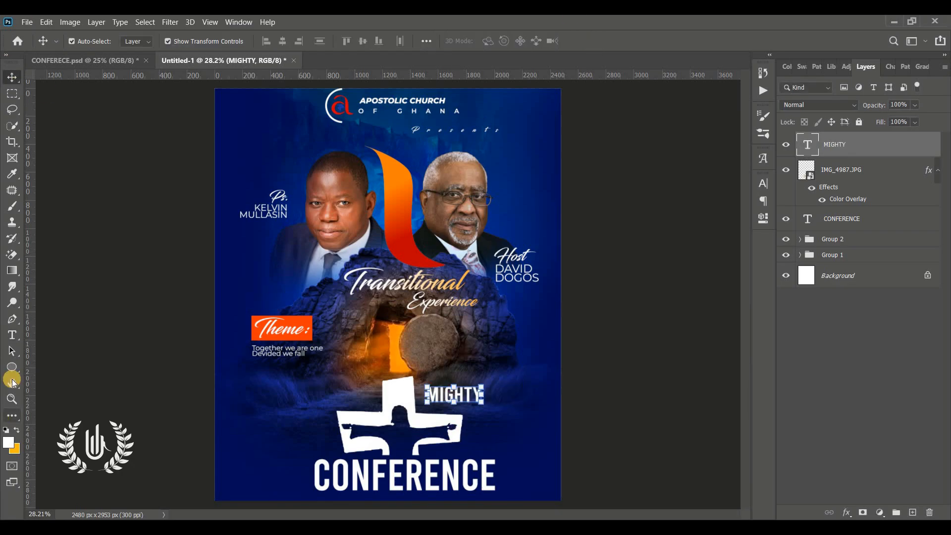
pyautogui.click(12, 399)
pyautogui.moveTo(425, 406); pyautogui.dragTo(460, 406)
pyautogui.click(12, 77)
pyautogui.click(762, 183)
pyautogui.click(738, 255)
pyautogui.click(684, 226)
pyautogui.click(669, 148)
pyautogui.click(808, 120)
pyautogui.moveTo(530, 296); pyautogui.dragTo(552, 300)
pyautogui.click(613, 42)
# Copy MIGHTY to the left of the cross and retype it as 'FAITHFUL'
pyautogui.moveTo(487, 296); pyautogui.dragTo(311, 301)
pyautogui.doubleClick(312, 301)
pyautogui.write('FAITHFUL')
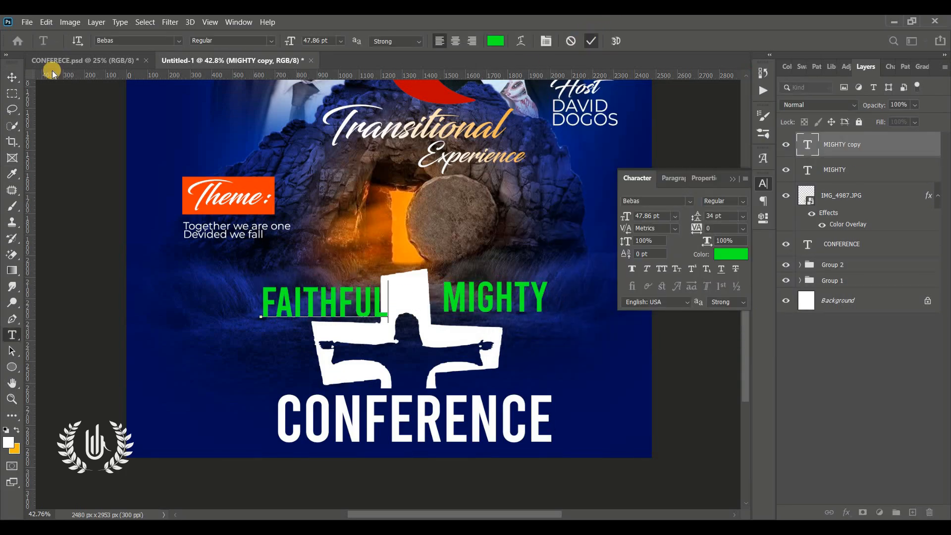
pyautogui.hotkey('ctrl', 'Return')
# Apply an Arc warp to FAITHFUL, tapering it horizontally
pyautogui.click(310, 285)
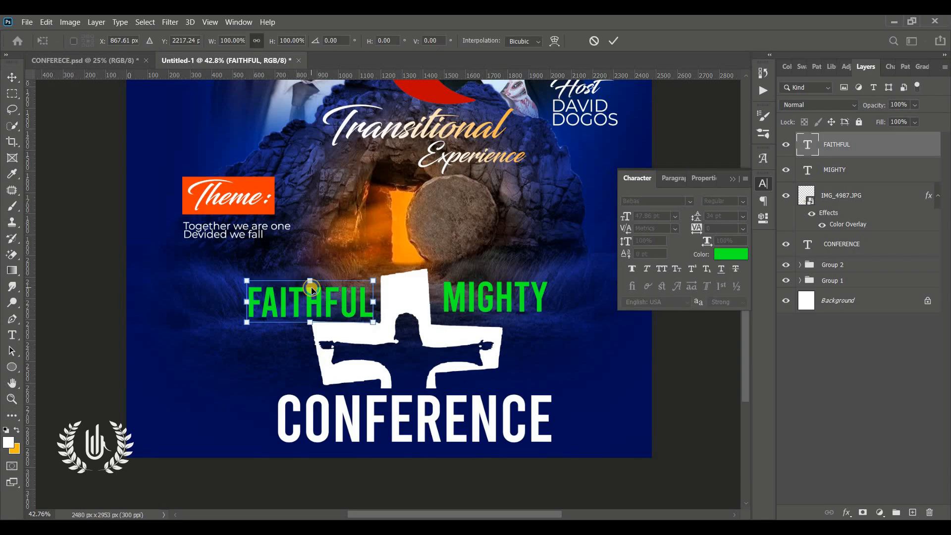
pyautogui.click(554, 41)
pyautogui.moveTo(428, 42); pyautogui.dragTo(336, 52)
pyautogui.click(612, 42)
pyautogui.click(494, 287)
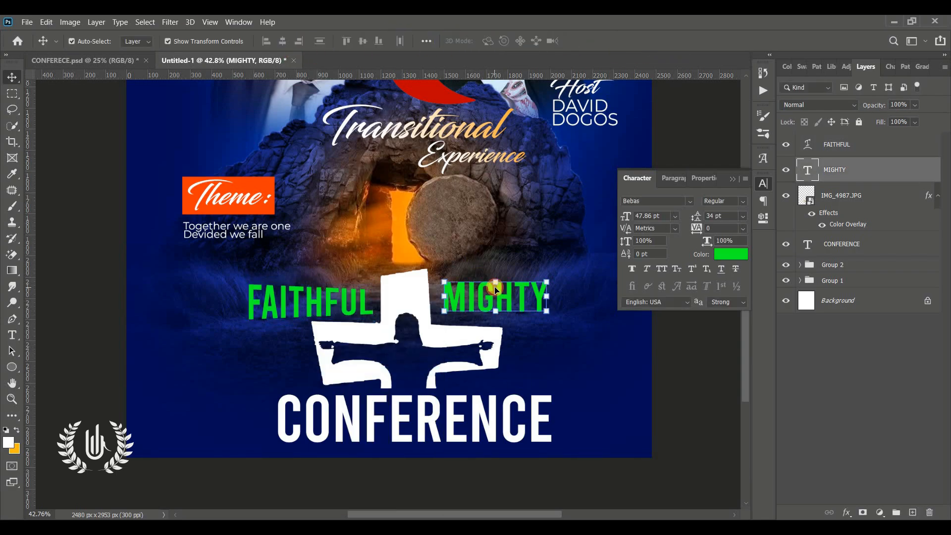
pyautogui.hotkey('ctrl', 't')
# Warp MIGHTY into a tapered arc
pyautogui.rightClick(513, 313)
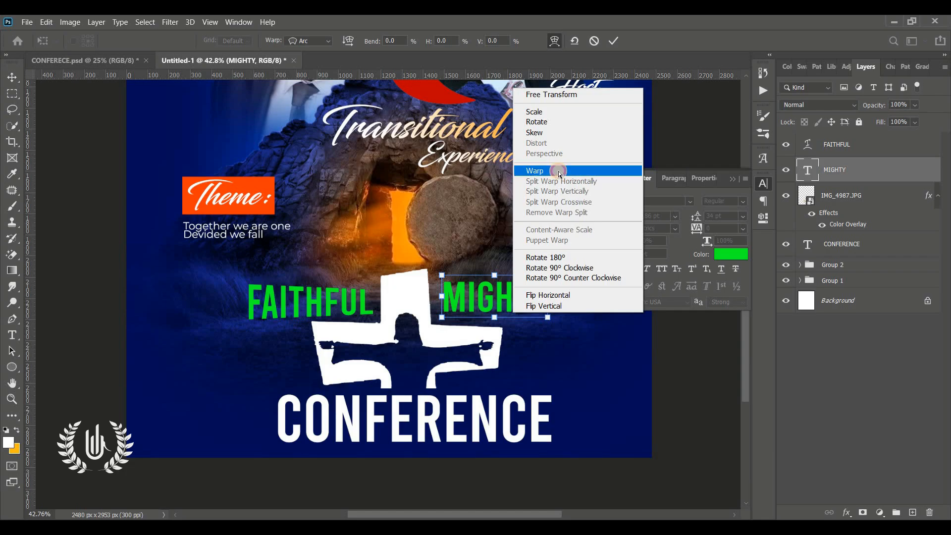
pyautogui.click(535, 170)
pyautogui.moveTo(527, 32); pyautogui.dragTo(617, 41)
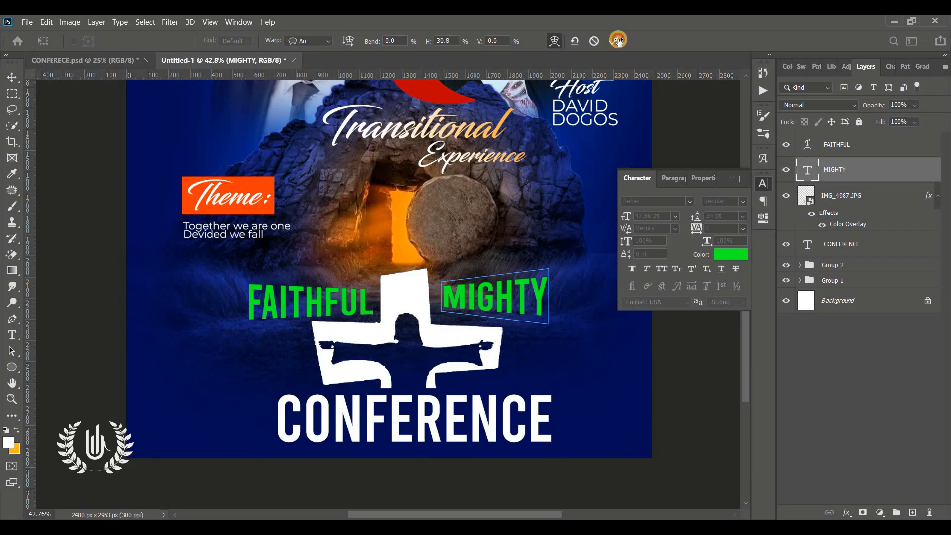
pyautogui.click(618, 40)
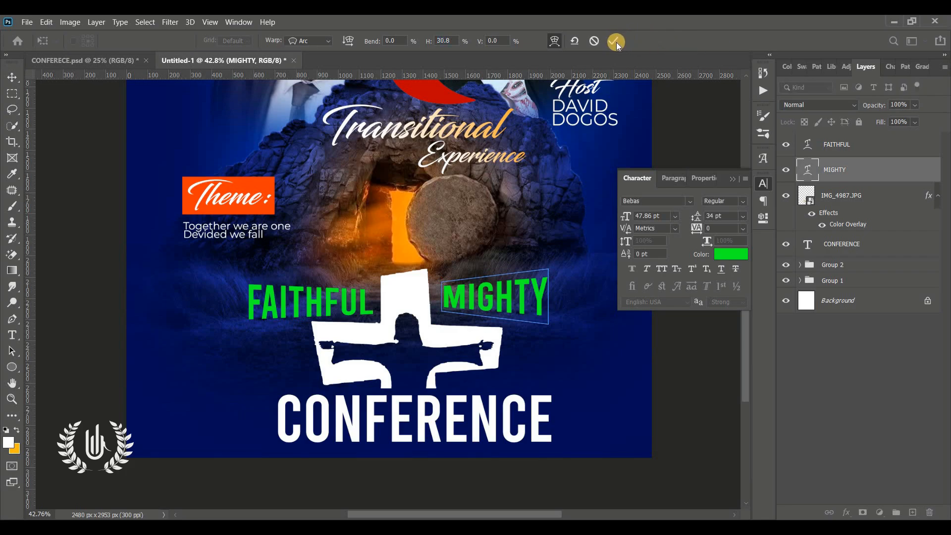
# Enlarge MIGHTY to about 140% and reposition and enlarge FAITHFUL
pyautogui.click(731, 177)
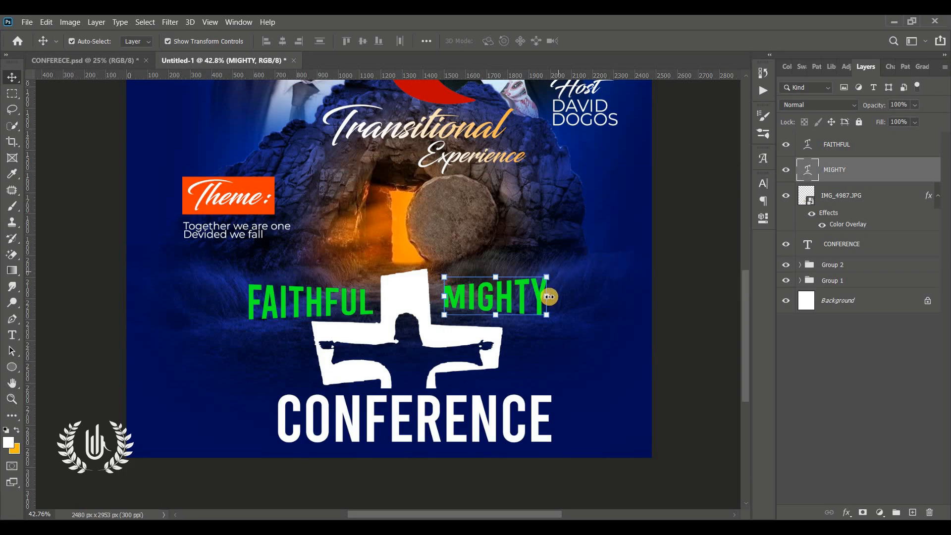
pyautogui.moveTo(555, 296)
pyautogui.mouseDown()
pyautogui.moveTo(575, 291)
pyautogui.moveTo(548, 300)
pyautogui.mouseUp()
pyautogui.moveTo(573, 264); pyautogui.dragTo(583, 259)
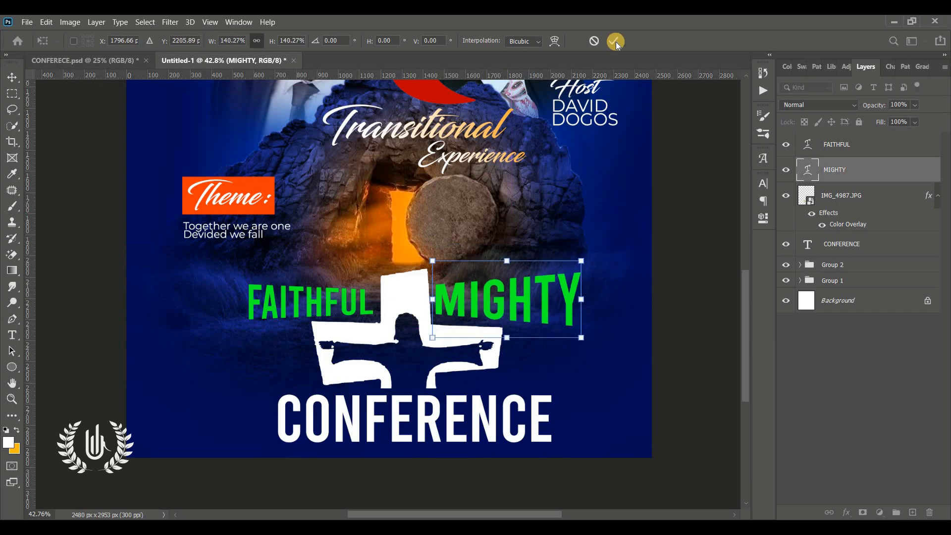
pyautogui.click(613, 41)
pyautogui.moveTo(254, 284); pyautogui.dragTo(226, 270)
pyautogui.moveTo(345, 312); pyautogui.dragTo(388, 330)
pyautogui.moveTo(238, 295); pyautogui.dragTo(227, 299)
# Scale FAITHFUL, MIGHTY and the cross together to about 76% and raise them slightly
pyautogui.click(476, 297)
pyautogui.click(355, 330)
pyautogui.keyDown('shift'); pyautogui.click(455, 301); pyautogui.keyUp('shift')
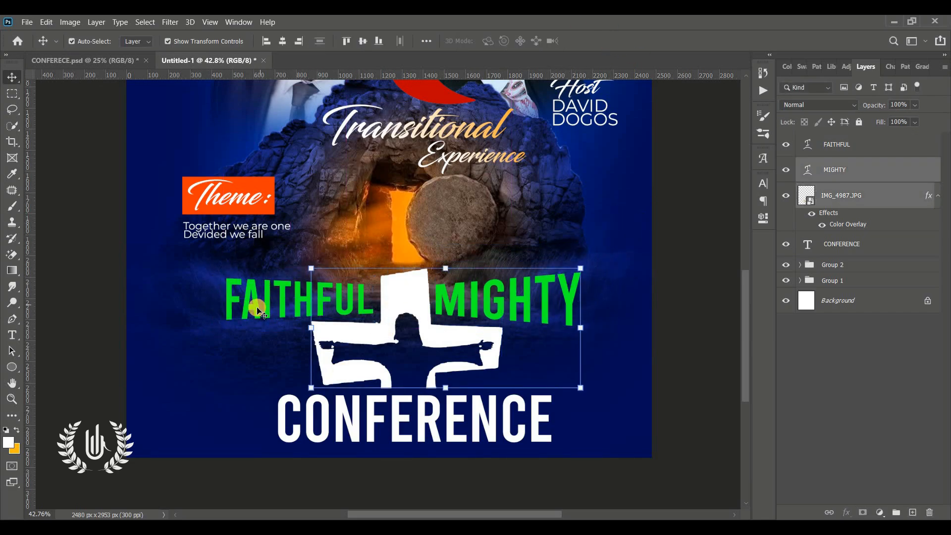
pyautogui.keyDown('shift'); pyautogui.click(257, 307); pyautogui.keyUp('shift')
pyautogui.moveTo(403, 268); pyautogui.dragTo(403, 297)
pyautogui.moveTo(425, 328); pyautogui.dragTo(429, 304)
pyautogui.click(613, 41)
pyautogui.click(460, 396)
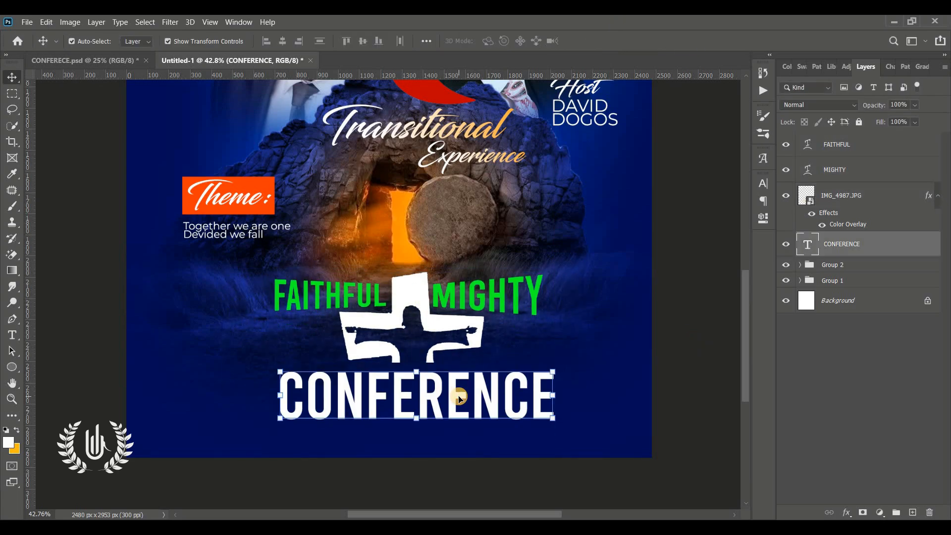
pyautogui.click(735, 331)
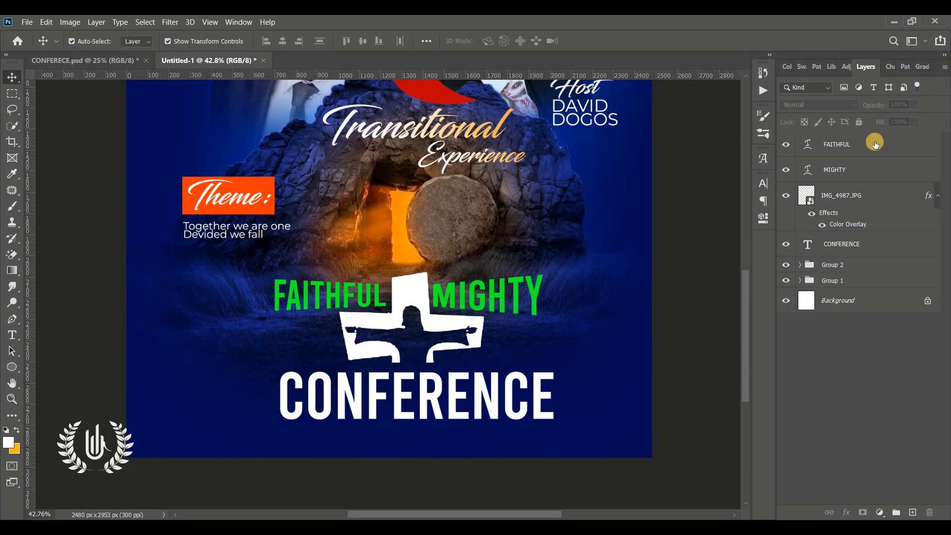
# Draw a five-point slanted frame shape with the Pen tool beside CONFERENCE
pyautogui.moveTo(11, 320); pyautogui.dragTo(54, 317)
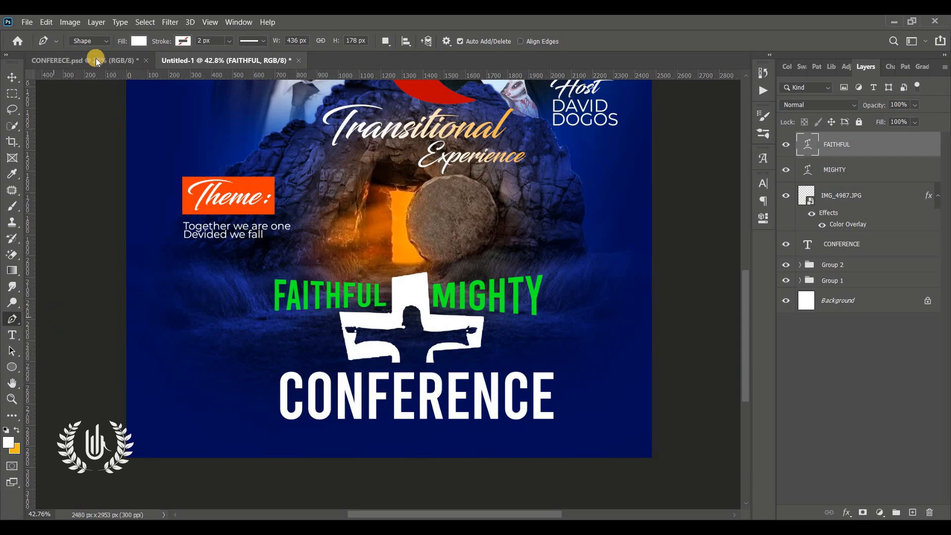
pyautogui.click(99, 42)
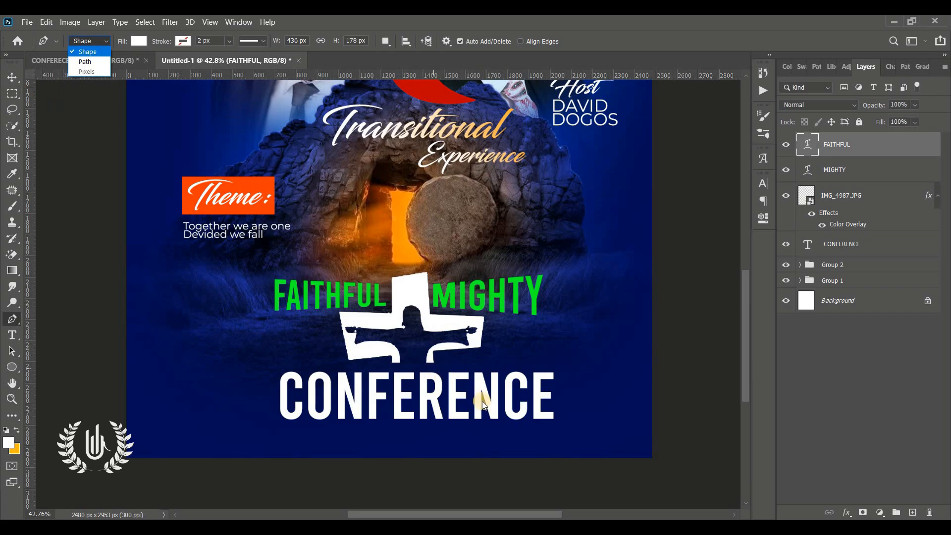
pyautogui.click(165, 41)
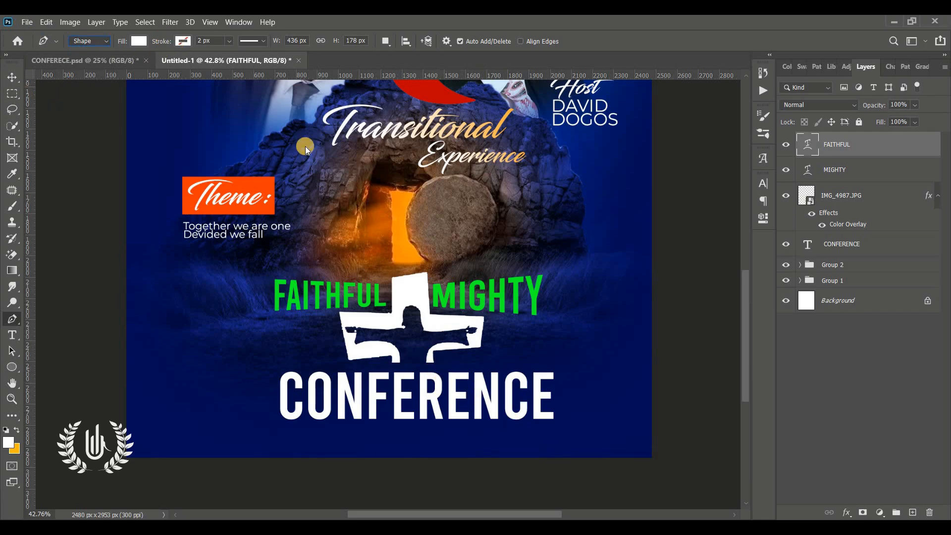
pyautogui.click(568, 468)
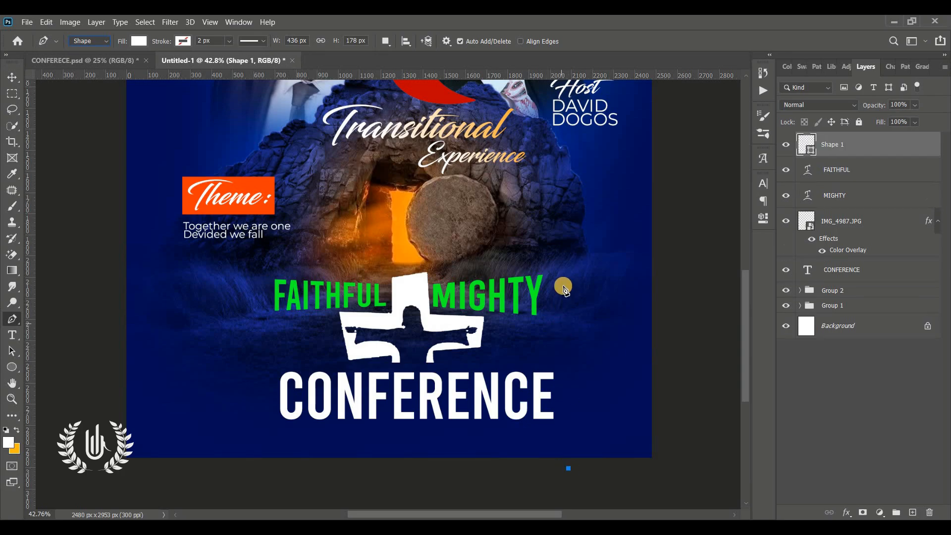
pyautogui.click(564, 283)
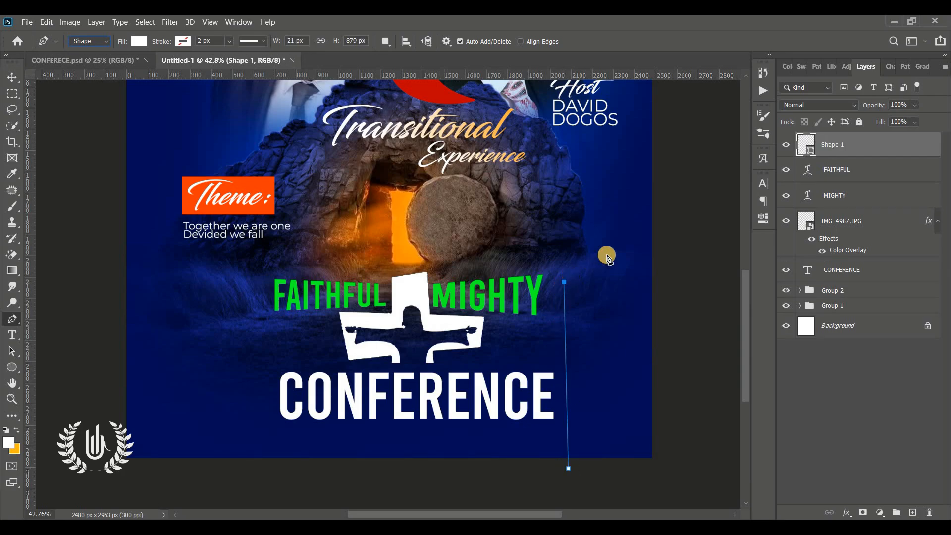
pyautogui.click(654, 229)
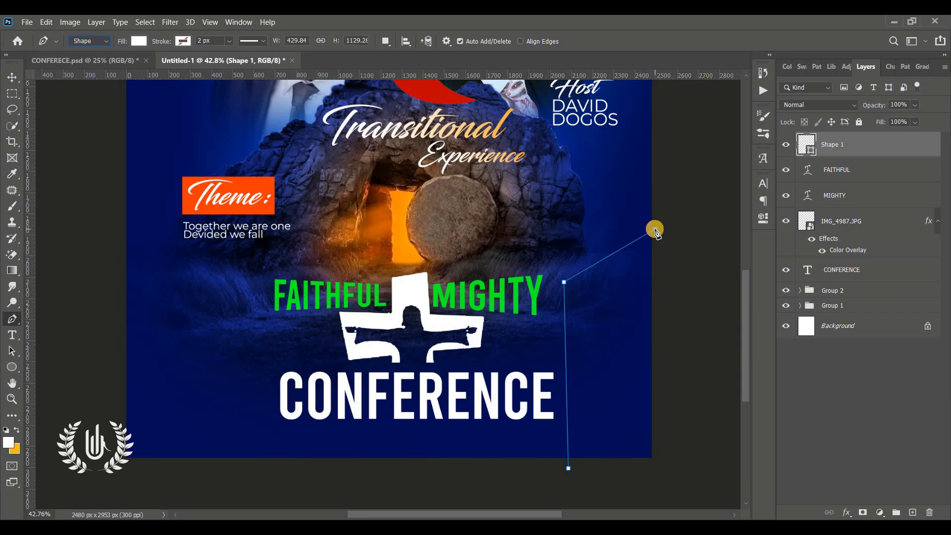
pyautogui.click(684, 465)
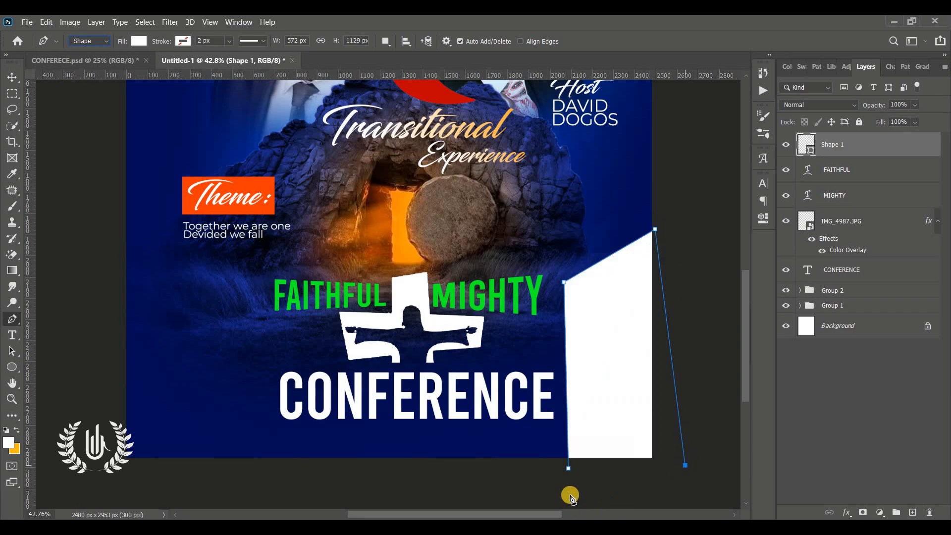
pyautogui.click(558, 478)
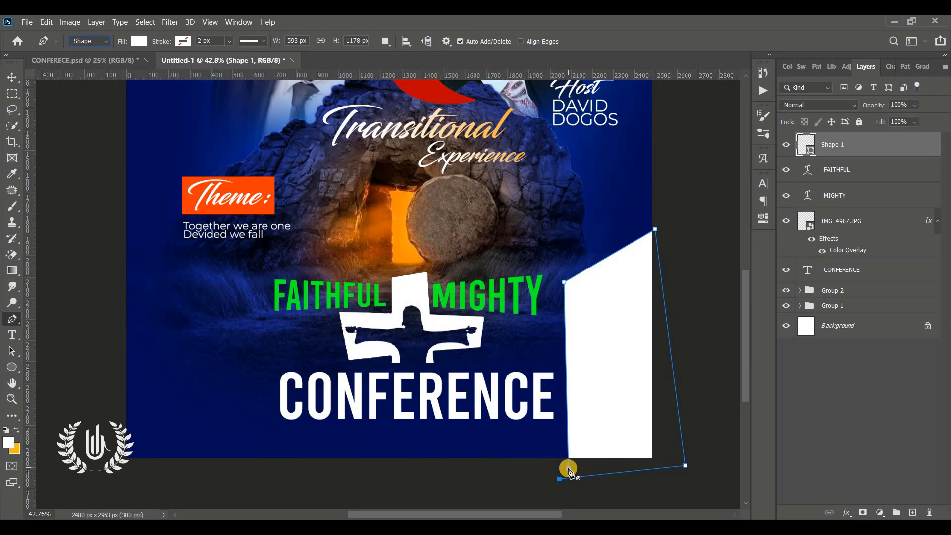
pyautogui.click(11, 77)
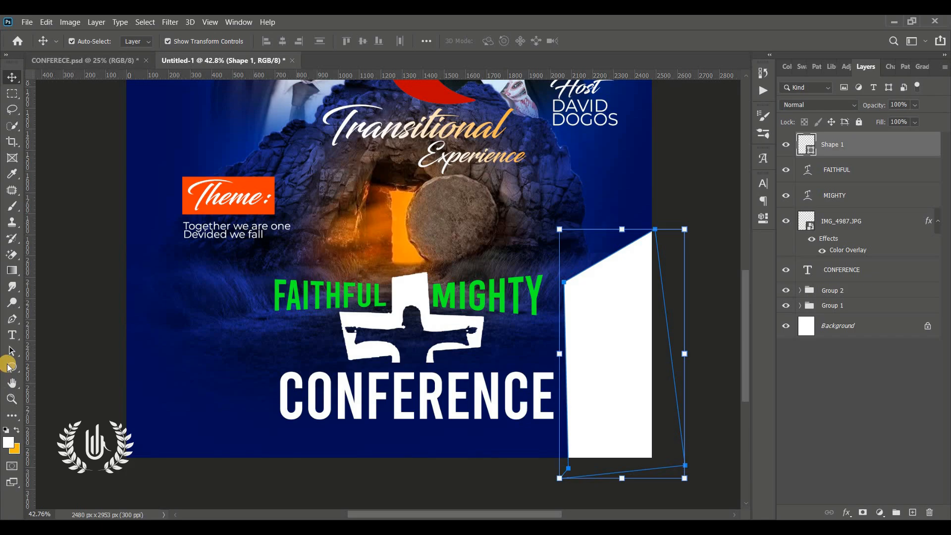
# Give the frame no fill and a thin 19 px bright blue stroke
pyautogui.click(11, 365)
pyautogui.click(135, 40)
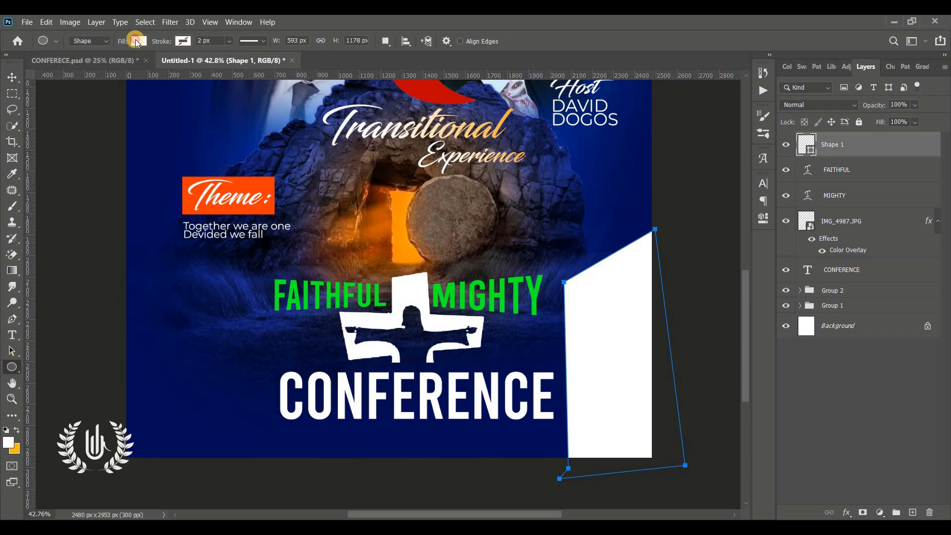
pyautogui.click(70, 62)
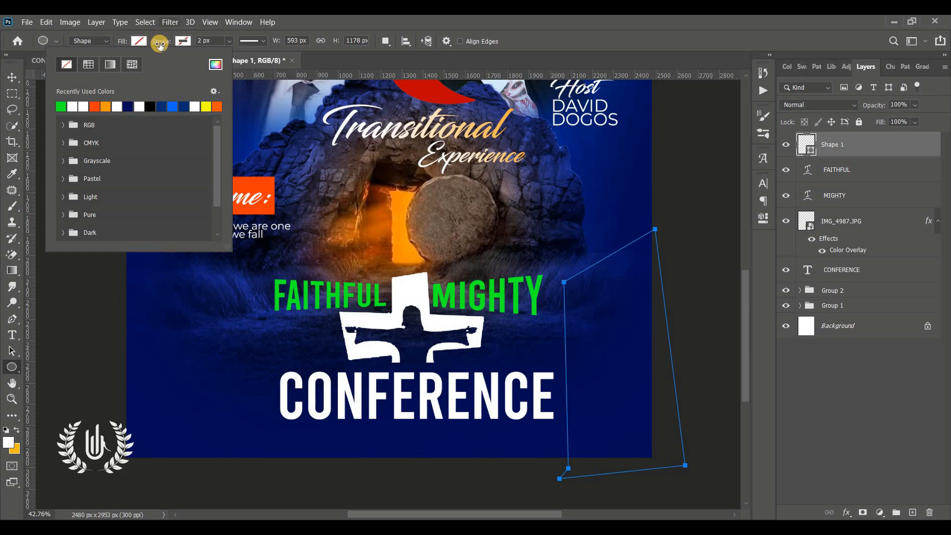
pyautogui.moveTo(168, 43); pyautogui.dragTo(180, 43)
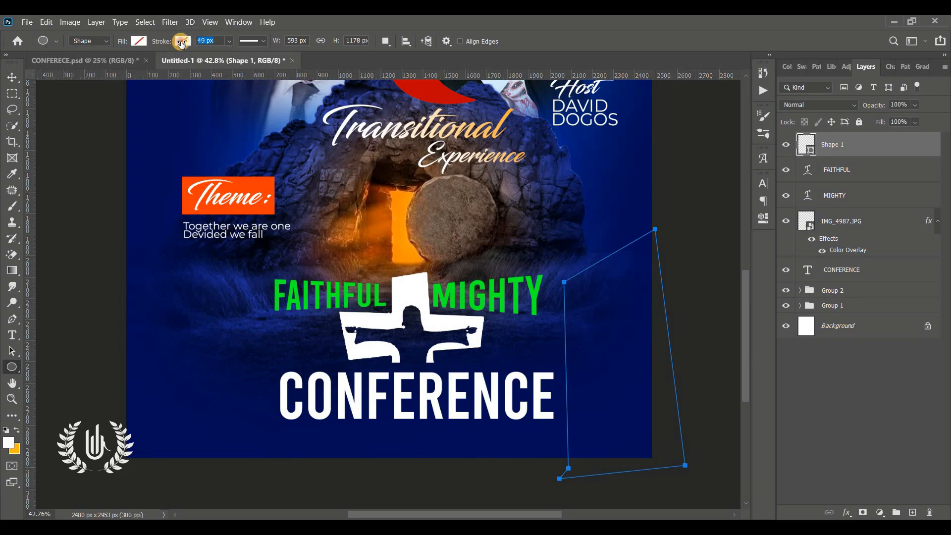
pyautogui.click(183, 41)
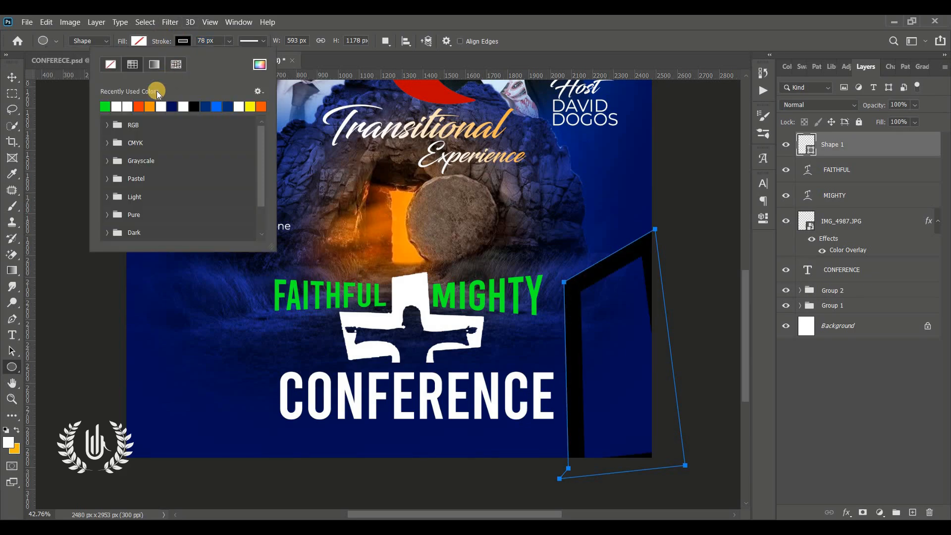
pyautogui.click(218, 105)
pyautogui.click(163, 42)
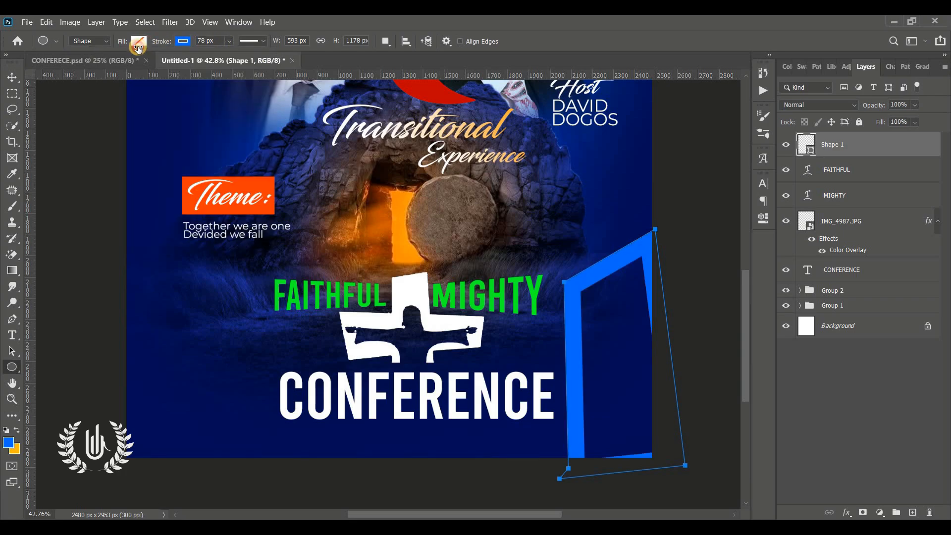
pyautogui.moveTo(162, 42); pyautogui.dragTo(126, 47)
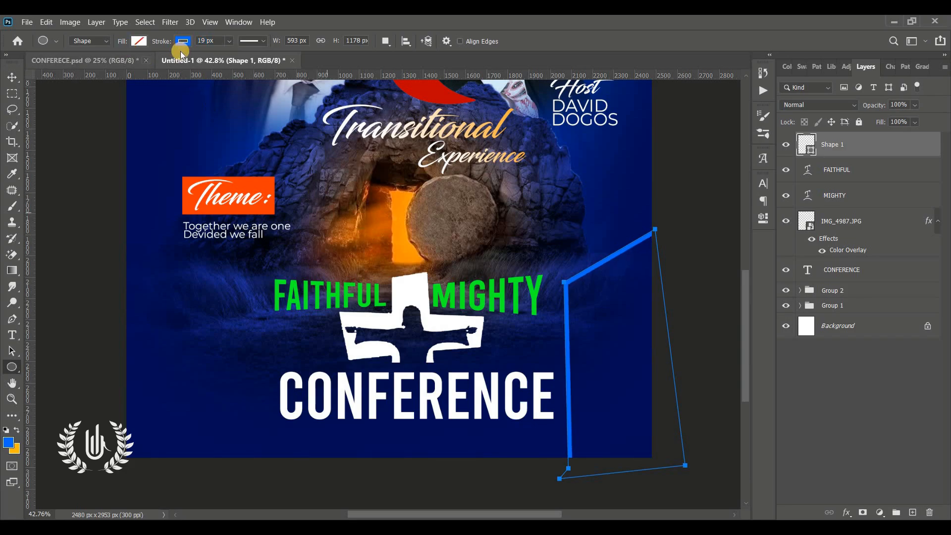
pyautogui.click(12, 77)
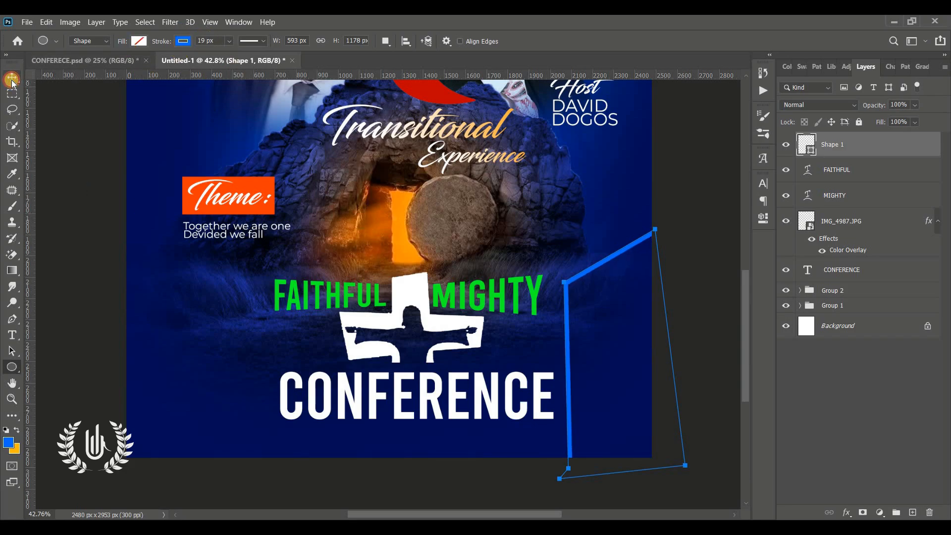
# Duplicate Shape 1, move the copy lower and rotate it 20.42°
pyautogui.moveTo(887, 138); pyautogui.dragTo(915, 512)
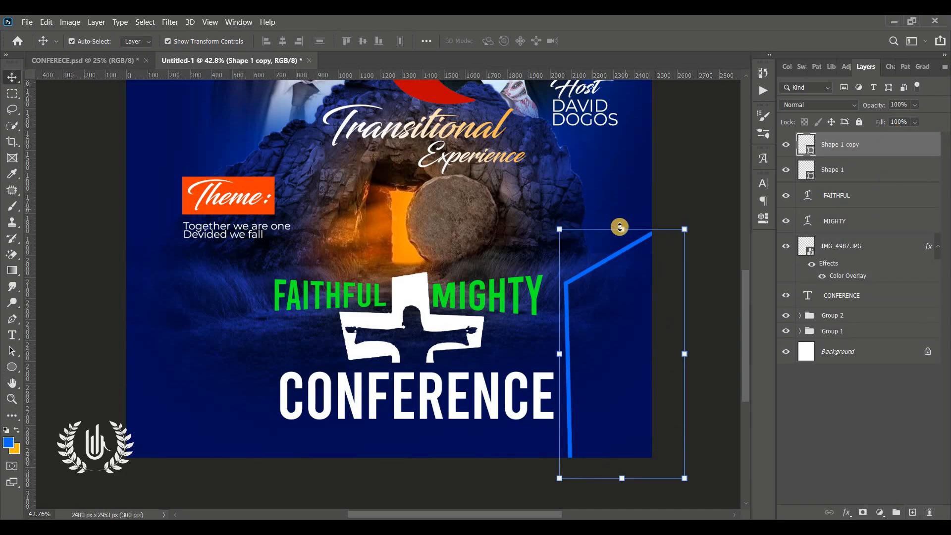
pyautogui.click(624, 232)
pyautogui.moveTo(632, 314); pyautogui.dragTo(626, 388)
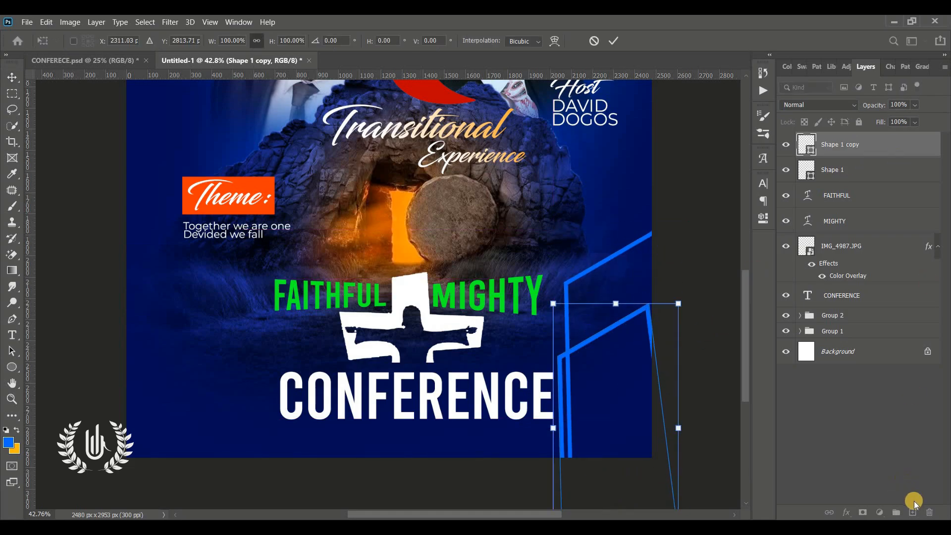
pyautogui.moveTo(727, 310); pyautogui.dragTo(629, 326)
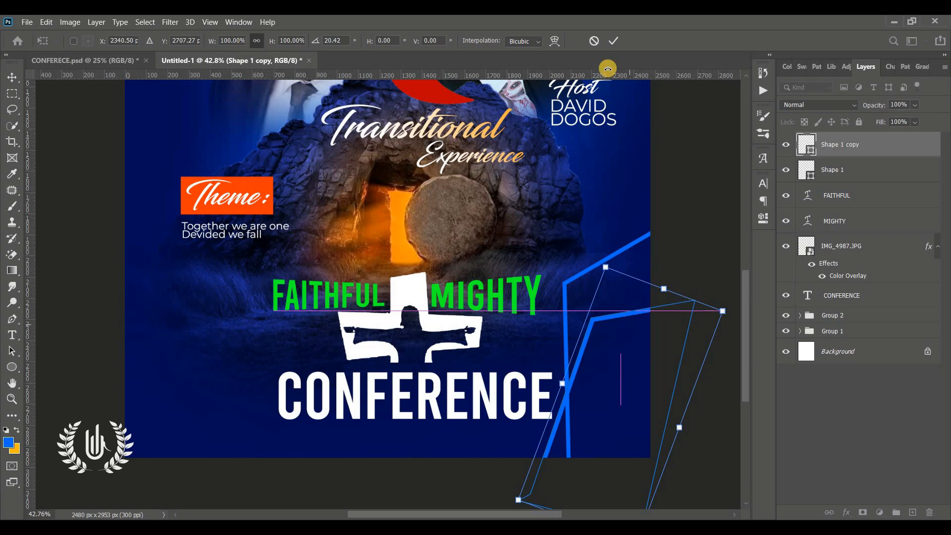
pyautogui.click(612, 40)
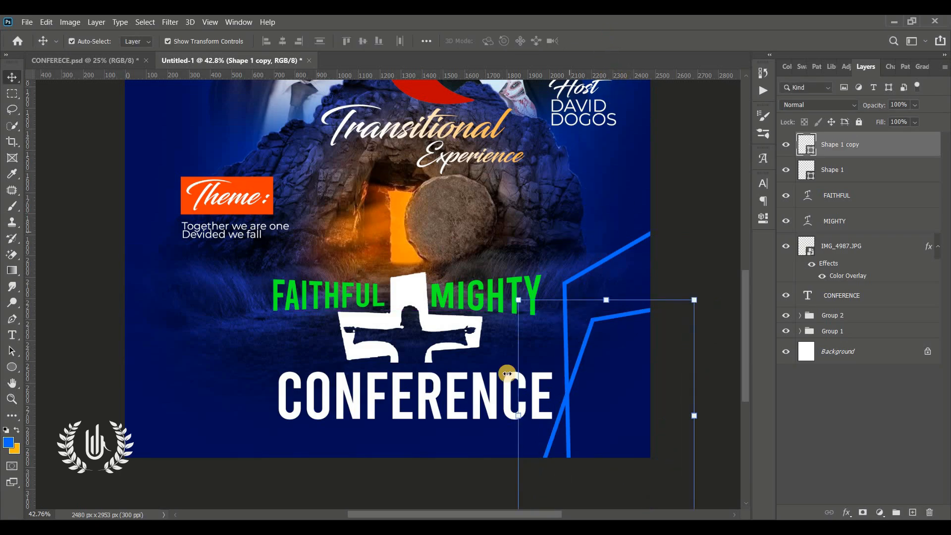
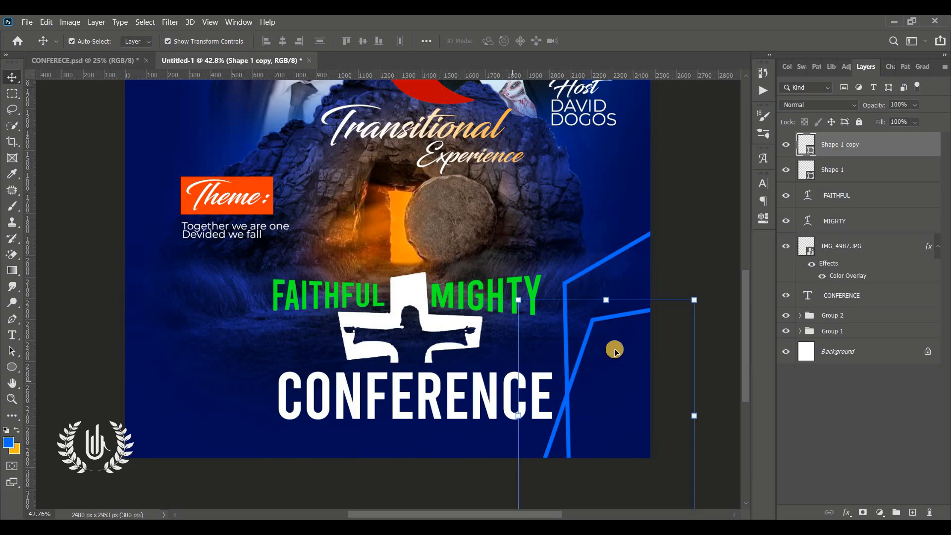
# Move the Shape 1 copy blue line 75 px lower on the flyer's right side
pyautogui.moveTo(599, 321)
pyautogui.mouseDown()
pyautogui.moveTo(598, 339)
pyautogui.moveTo(596, 330)
pyautogui.mouseUp()
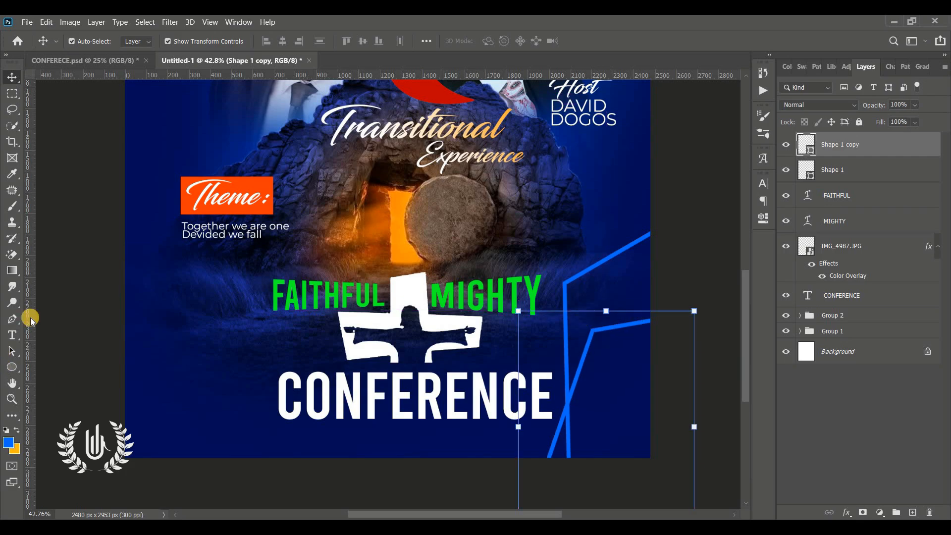
pyautogui.click(12, 335)
# Add TAKORADI in white 20 pt text in the right panel
pyautogui.click(576, 230)
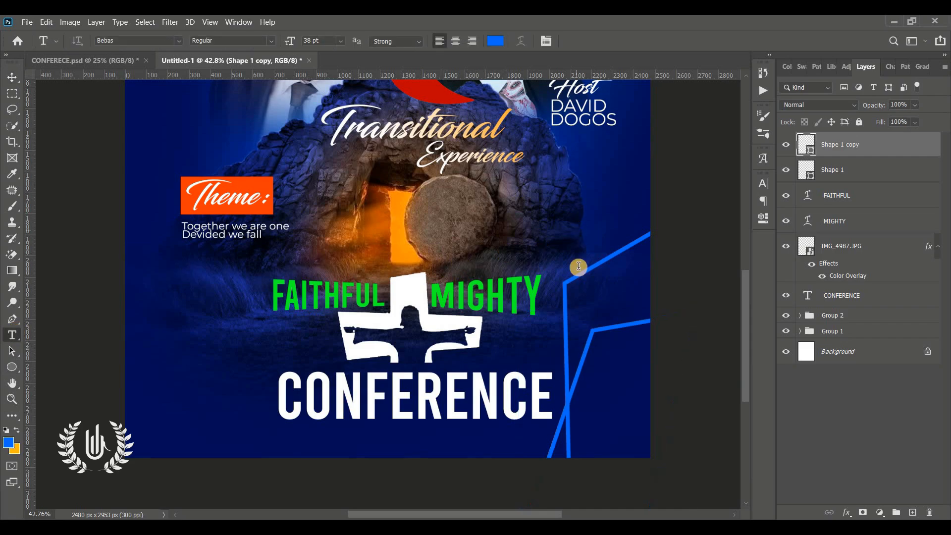
pyautogui.moveTo(580, 298); pyautogui.dragTo(589, 387)
pyautogui.write('TAKORADI')
pyautogui.hotkey('ctrl', 'a')
pyautogui.click(495, 40)
pyautogui.click(515, 123)
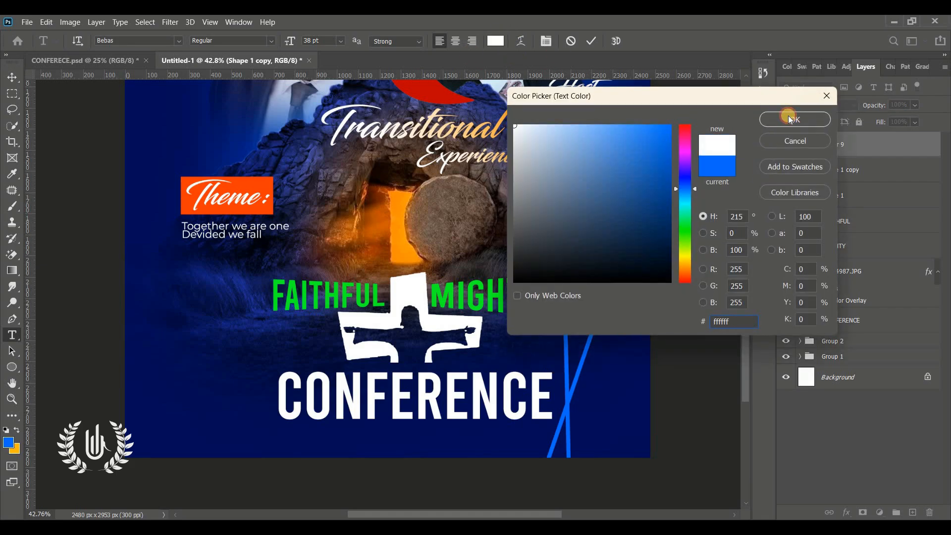
pyautogui.click(792, 119)
pyautogui.click(763, 183)
pyautogui.moveTo(625, 216); pyautogui.dragTo(617, 217)
pyautogui.click(594, 359)
# Add two-line 6:00PM SHARP text below it with tighter line spacing
pyautogui.click(585, 391)
pyautogui.write('6')
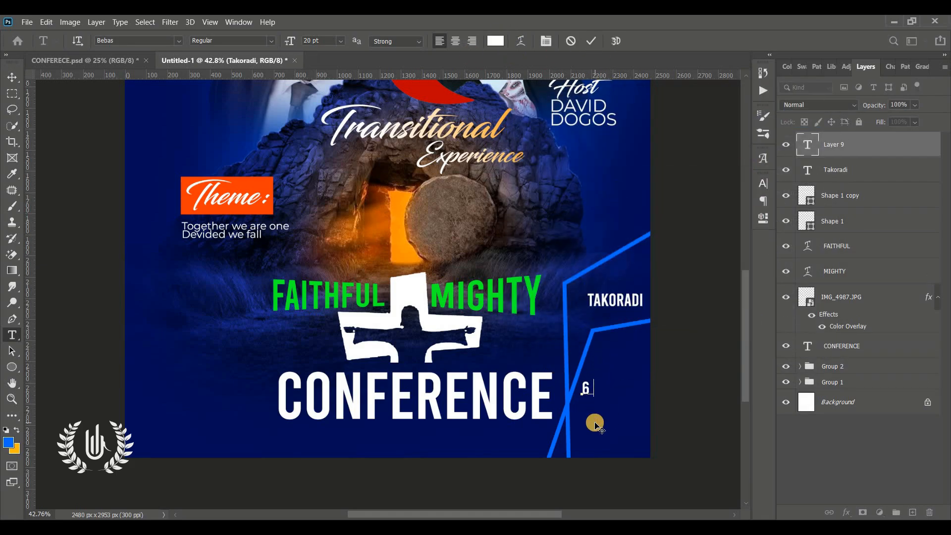
pyautogui.write(':00PM')
pyautogui.press('Return')
pyautogui.write('SHARP')
pyautogui.click(763, 184)
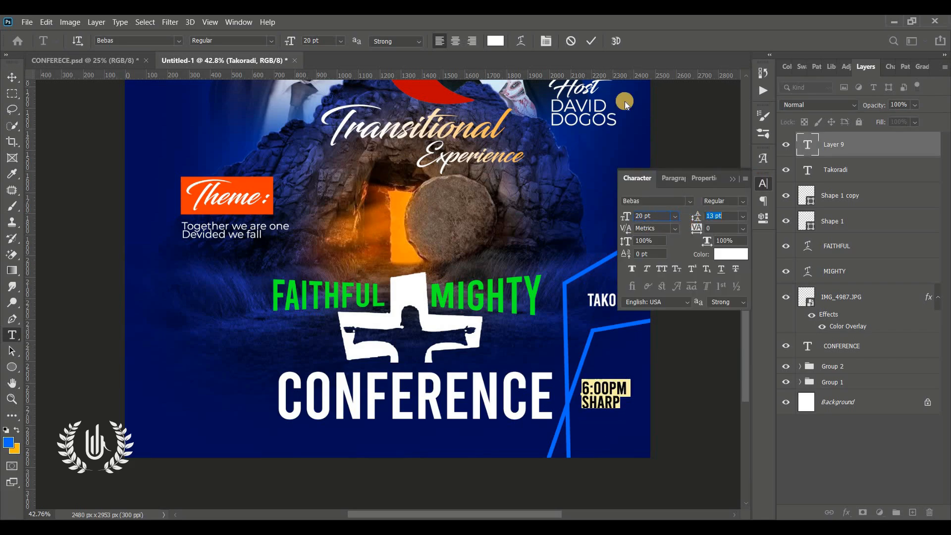
pyautogui.click(591, 41)
pyautogui.press('v')
pyautogui.click(553, 214)
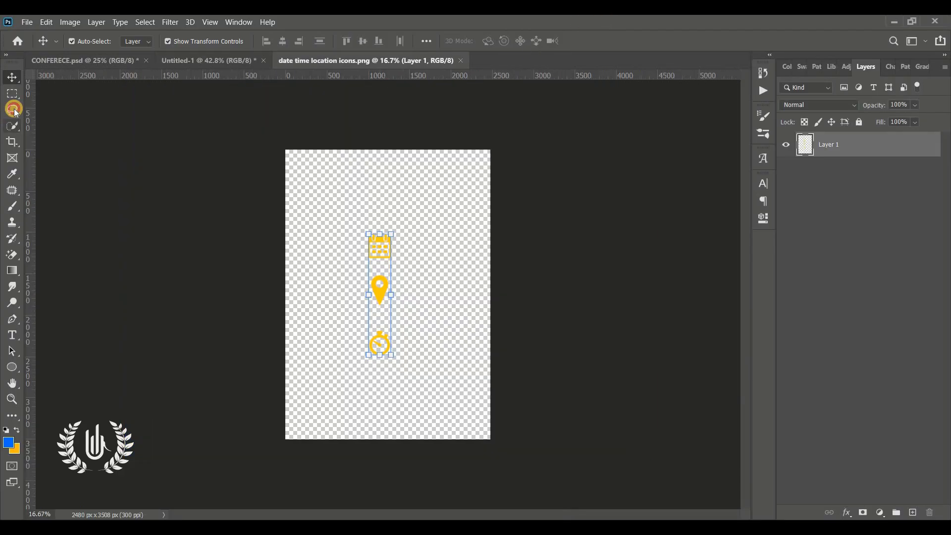
# Cut the location pin from the icons file and place it above TAKORADI
pyautogui.click(14, 110)
pyautogui.moveTo(351, 270)
pyautogui.mouseDown()
pyautogui.moveTo(359, 311)
pyautogui.moveTo(365, 271)
pyautogui.moveTo(109, 59)
pyautogui.moveTo(590, 301)
pyautogui.moveTo(638, 301)
pyautogui.mouseUp()
pyautogui.hotkey('ctrl', 'x')
pyautogui.hotkey('ctrl', 'v')
pyautogui.click(12, 77)
pyautogui.moveTo(661, 262); pyautogui.dragTo(632, 313)
pyautogui.moveTo(623, 324); pyautogui.dragTo(623, 328)
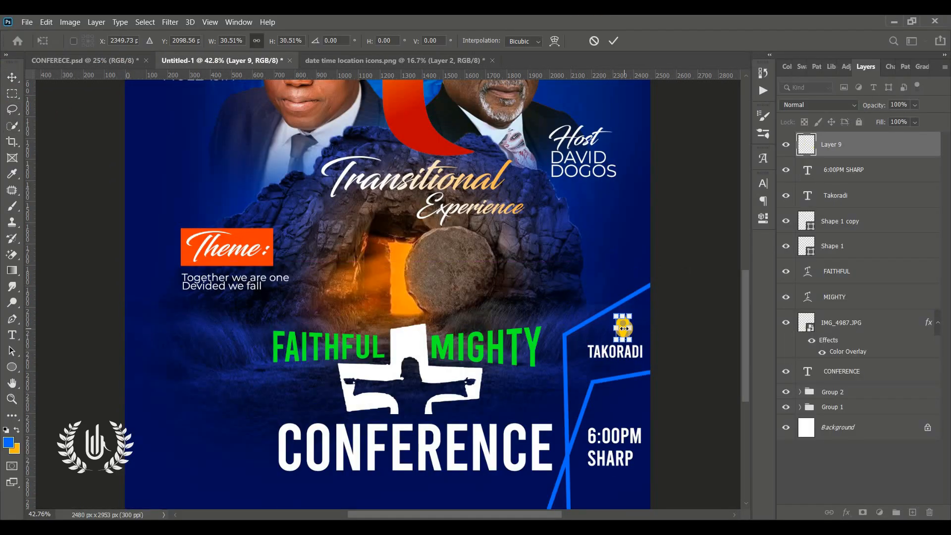
pyautogui.click(612, 42)
pyautogui.click(376, 60)
# Cut the stopwatch icon from the icons file and place it, shrunk, above 6:00PM
pyautogui.click(12, 110)
pyautogui.moveTo(408, 377); pyautogui.dragTo(436, 396)
pyautogui.hotkey('ctrl', 'x')
pyautogui.click(476, 242)
pyautogui.click(857, 173)
pyautogui.hotkey('ctrl', 'x')
pyautogui.hotkey('ctrl', 'v')
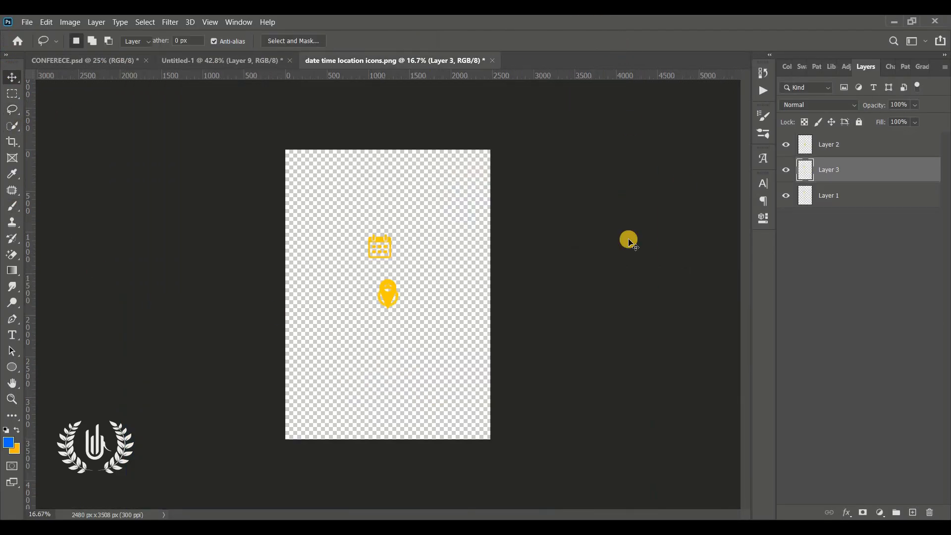
pyautogui.press('v')
pyautogui.click(388, 295)
pyautogui.moveTo(388, 296); pyautogui.dragTo(617, 385)
pyautogui.moveTo(644, 366); pyautogui.dragTo(622, 402)
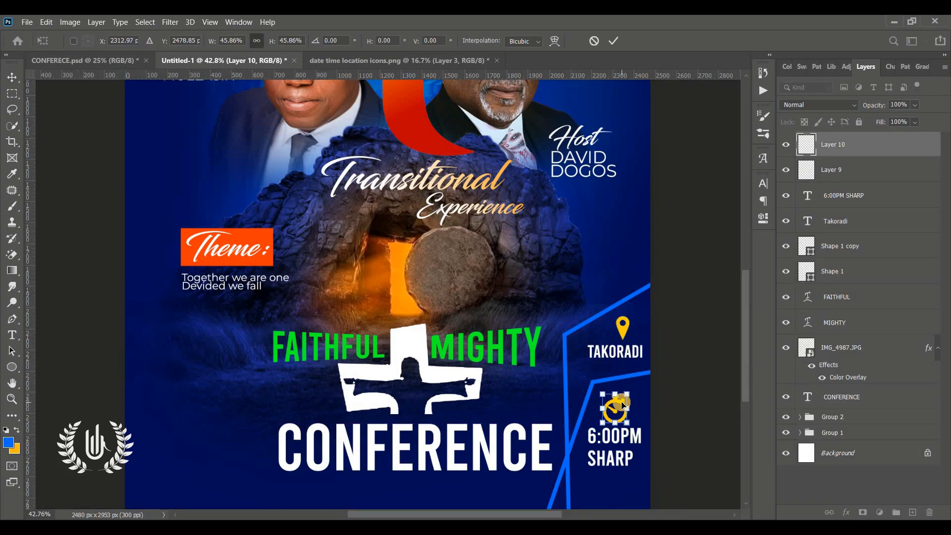
pyautogui.click(15, 369)
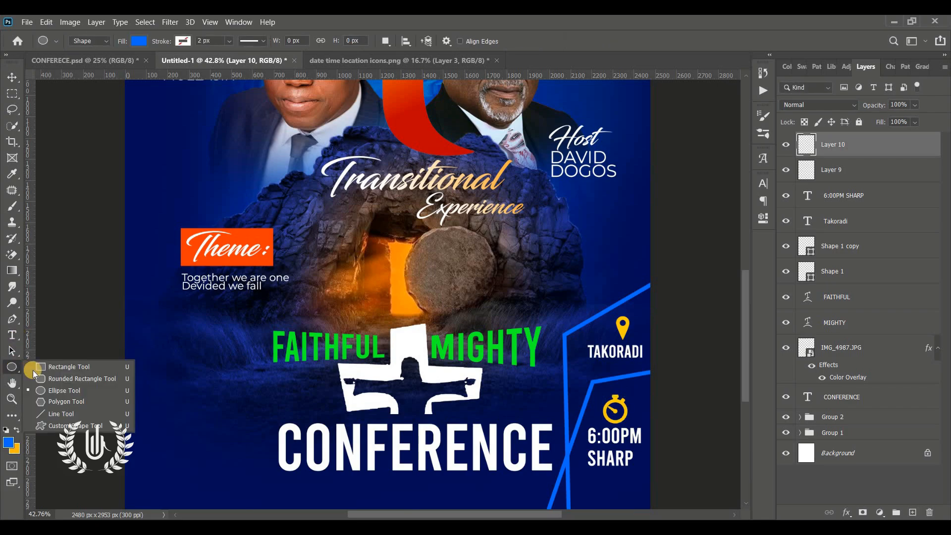
# Draw a tall rectangle to the left of CONFERENCE
pyautogui.click(33, 370)
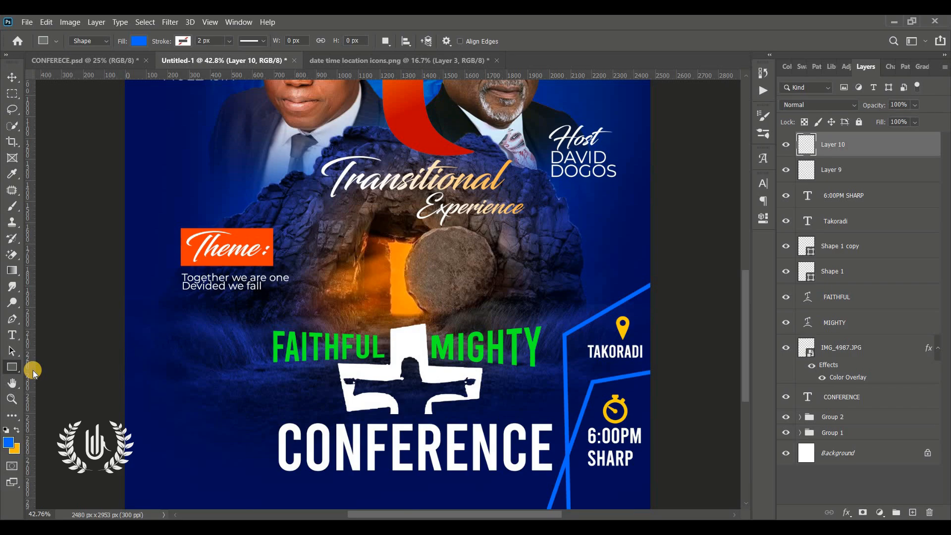
pyautogui.hotkey('ctrl', '0')
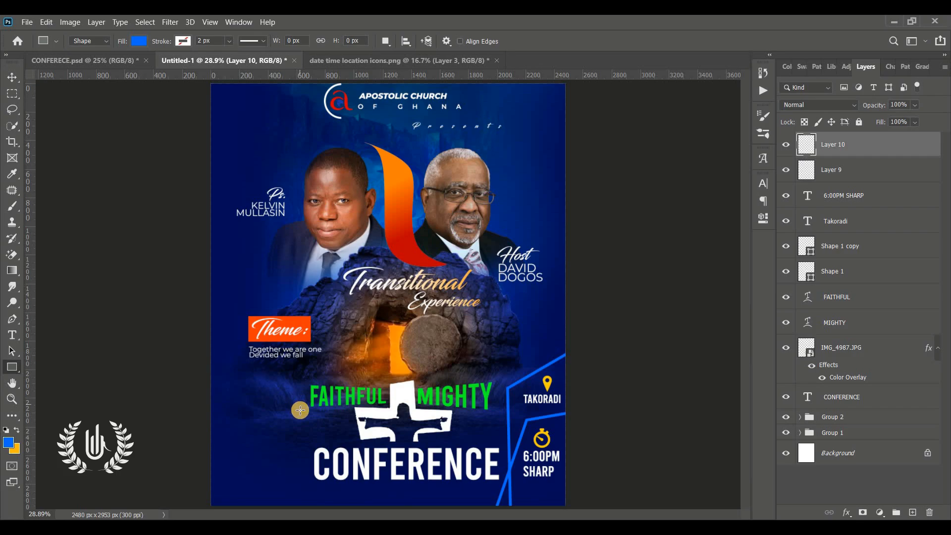
pyautogui.moveTo(299, 409); pyautogui.dragTo(272, 484)
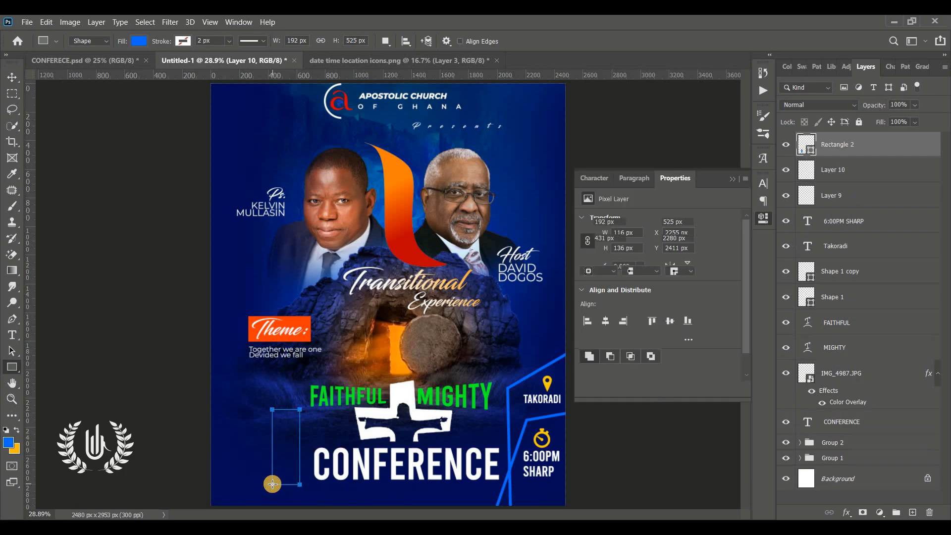
pyautogui.click(729, 180)
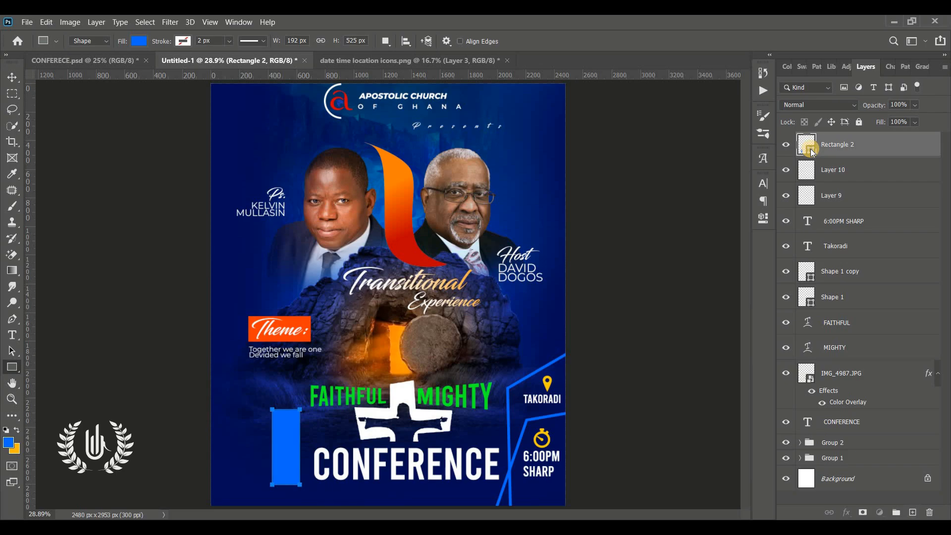
# Fill the rectangle with dark navy #010727
pyautogui.doubleClick(810, 149)
pyautogui.click(230, 261)
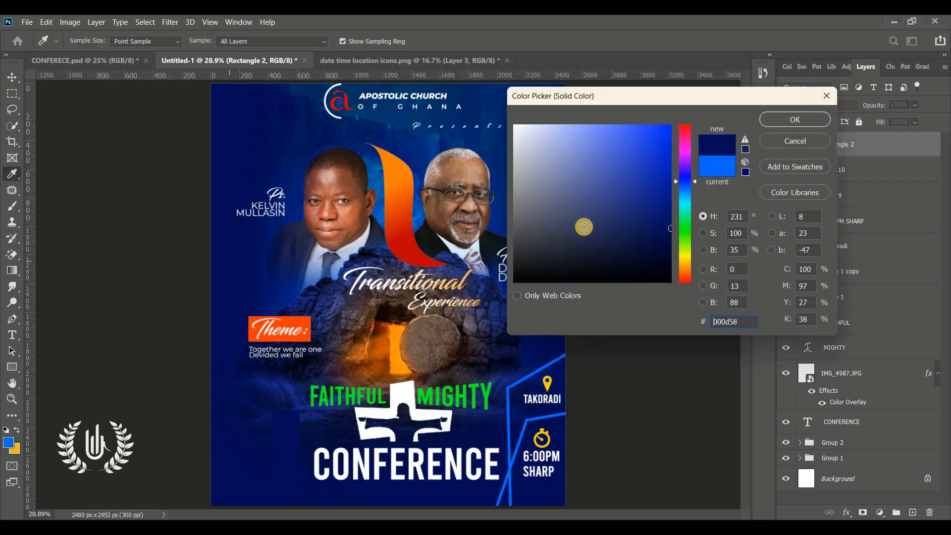
pyautogui.moveTo(589, 228); pyautogui.dragTo(714, 280)
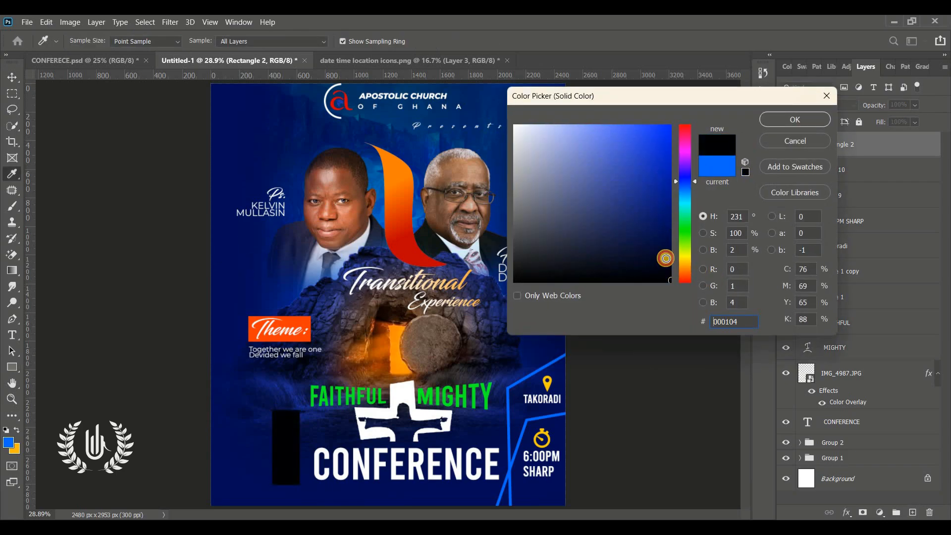
pyautogui.click(666, 258)
pyautogui.click(809, 118)
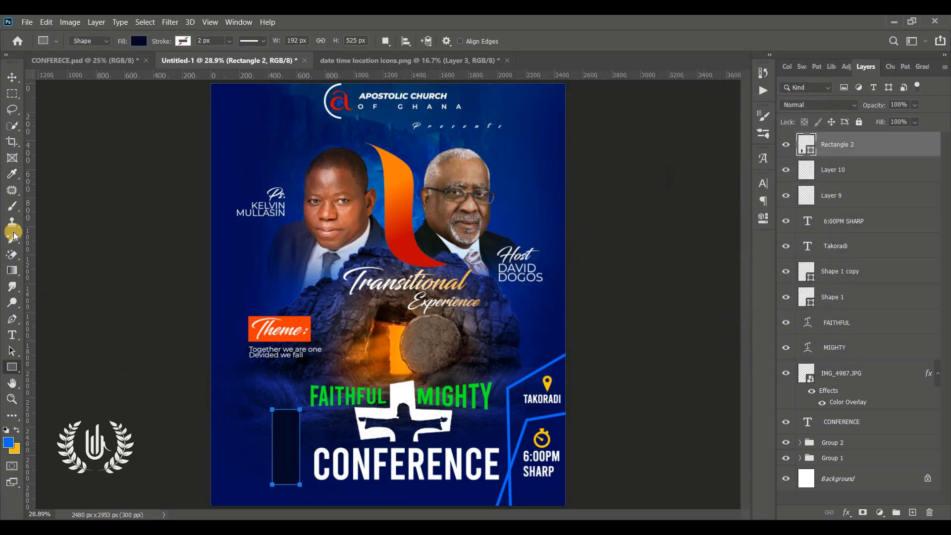
pyautogui.click(12, 335)
pyautogui.click(256, 397)
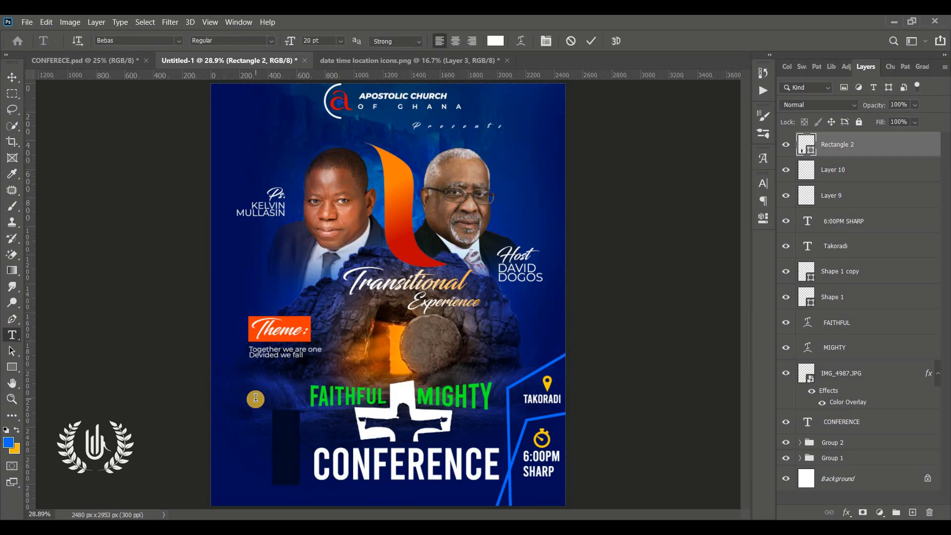
# Type the 30TH MAY date at the lower left with TH as superscript
pyautogui.moveTo(272, 428); pyautogui.dragTo(246, 438)
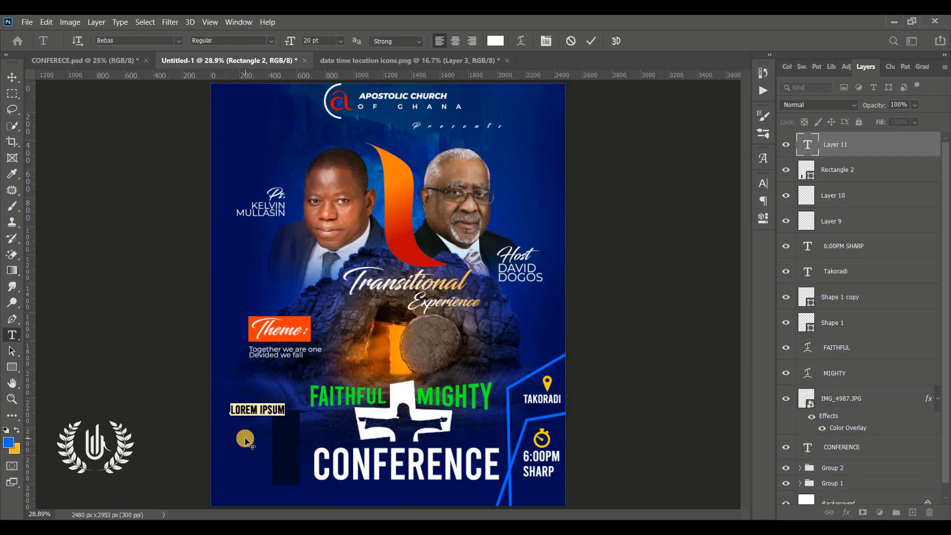
pyautogui.write('30TH')
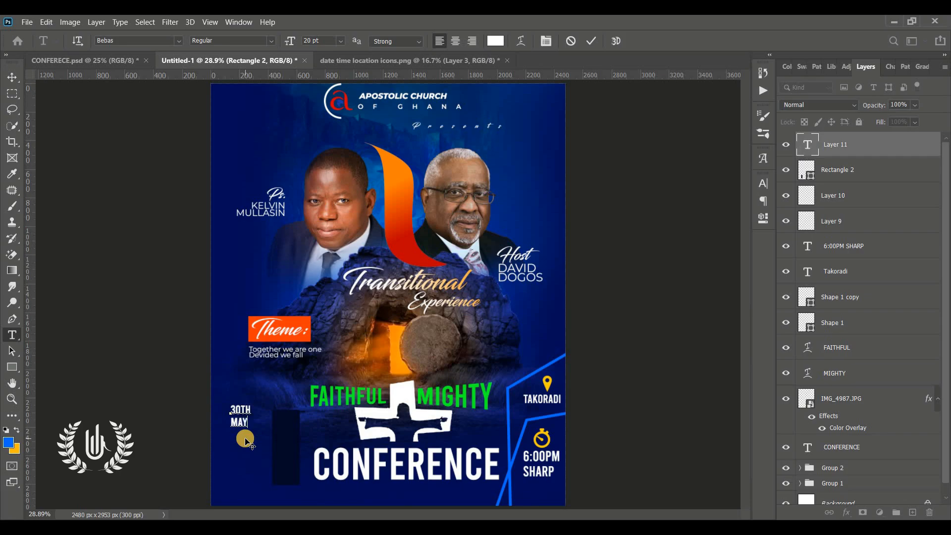
pyautogui.moveTo(242, 442); pyautogui.dragTo(247, 498)
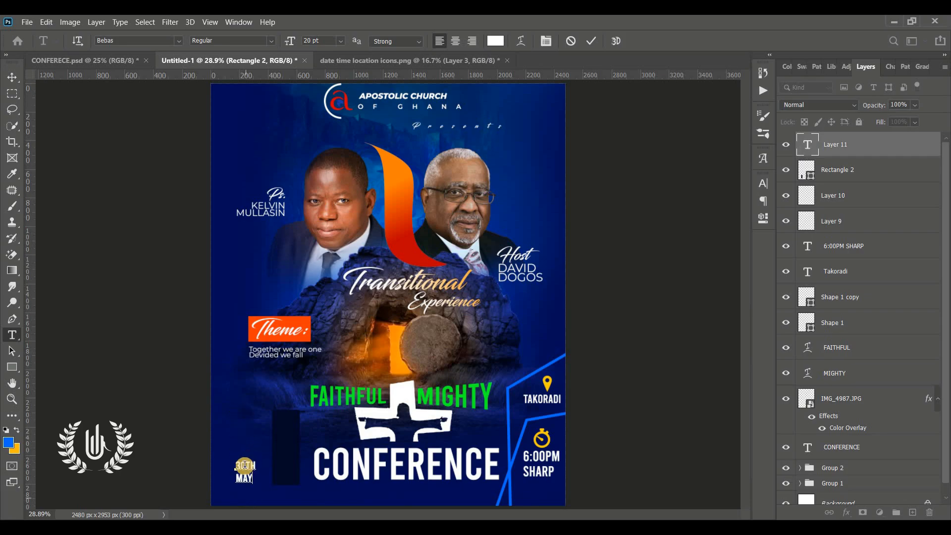
pyautogui.click(762, 183)
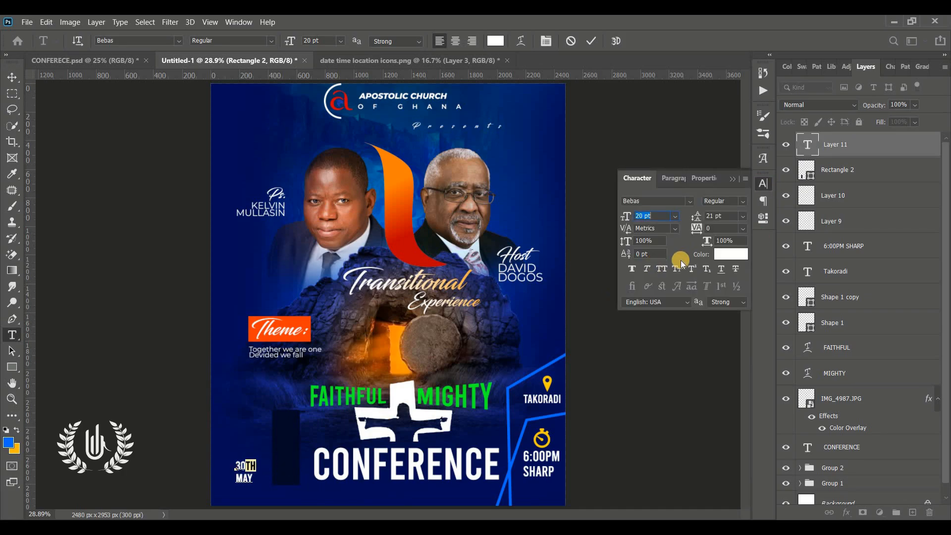
pyautogui.moveTo(228, 463); pyautogui.dragTo(234, 433)
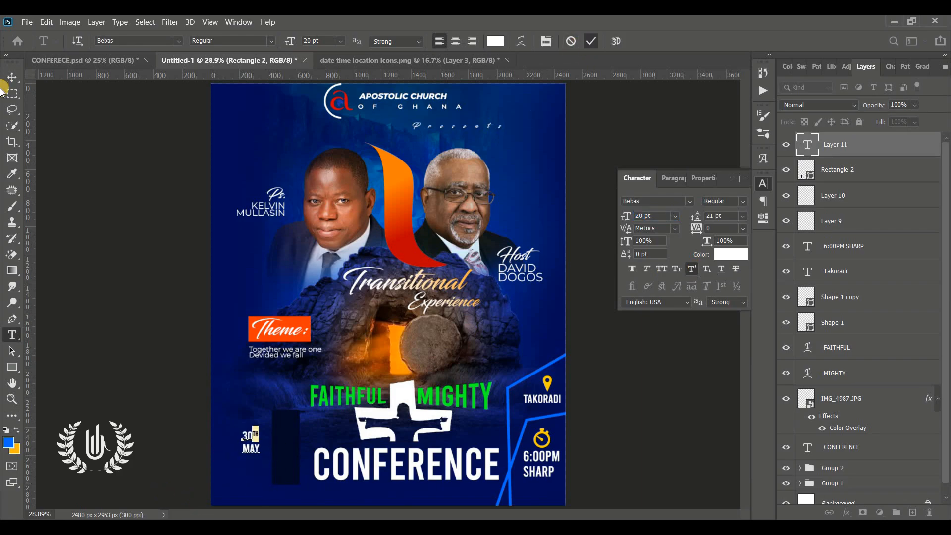
pyautogui.click(590, 45)
# Enlarge the 30TH MAY date about 178% and start '20 26' text above it
pyautogui.press('v')
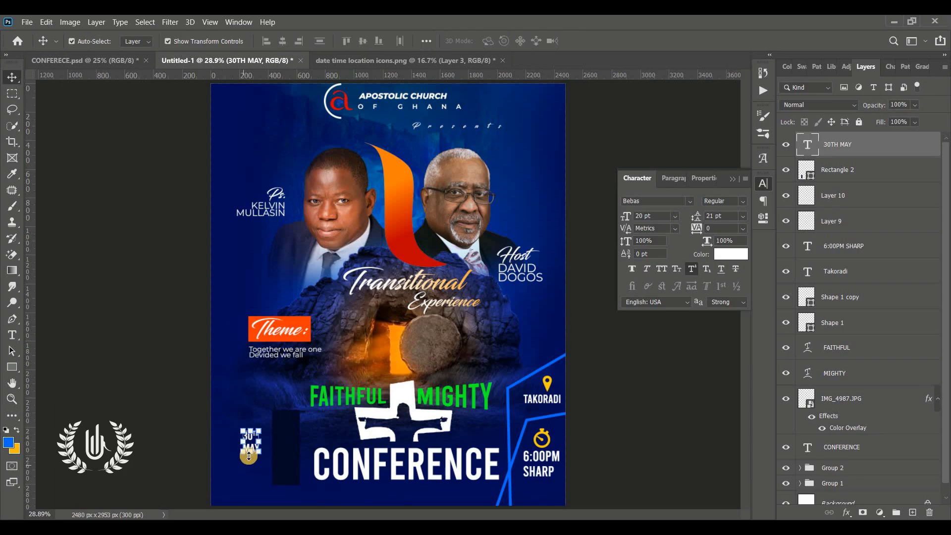
pyautogui.moveTo(250, 453); pyautogui.dragTo(249, 477)
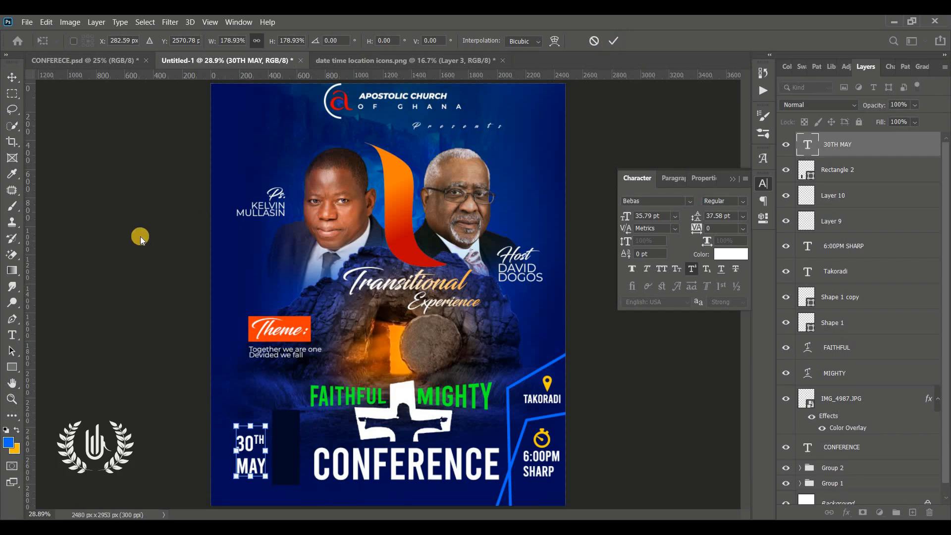
pyautogui.click(14, 336)
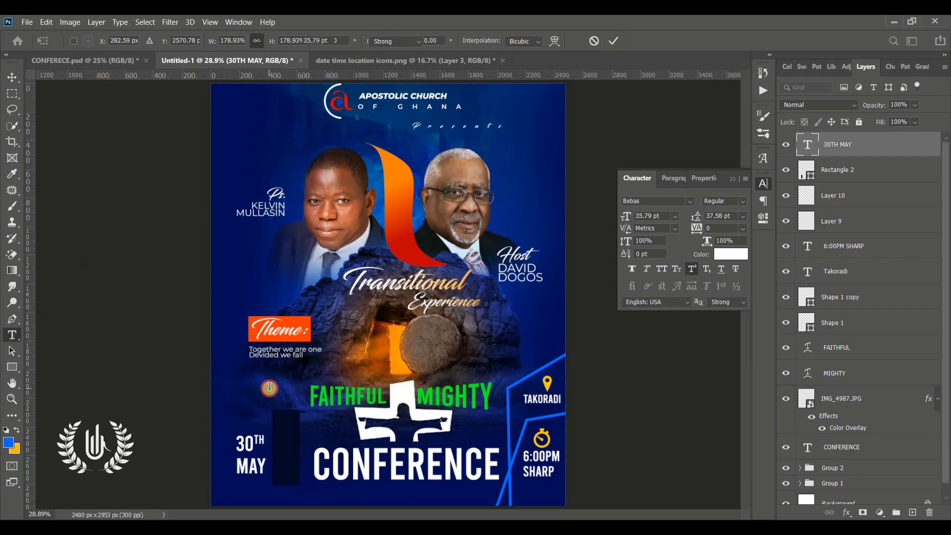
pyautogui.click(267, 388)
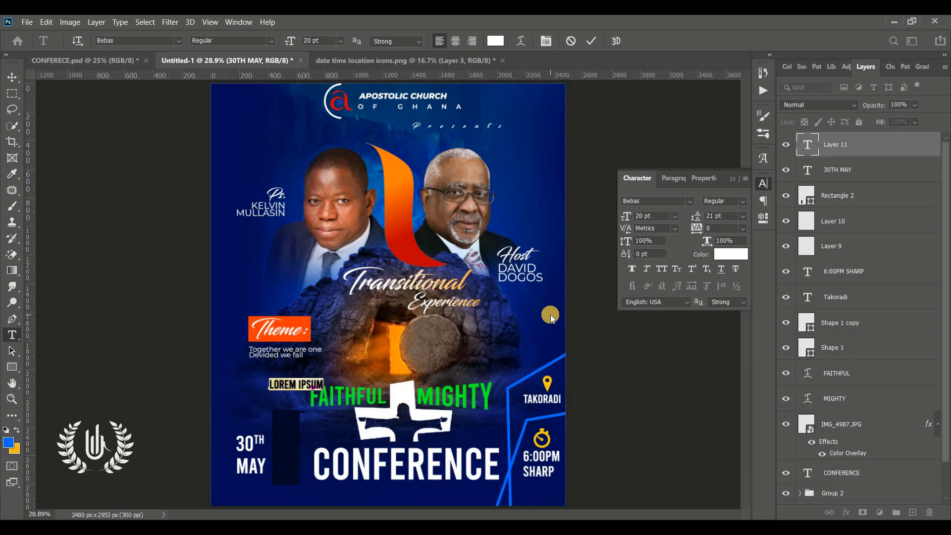
pyautogui.write('20')
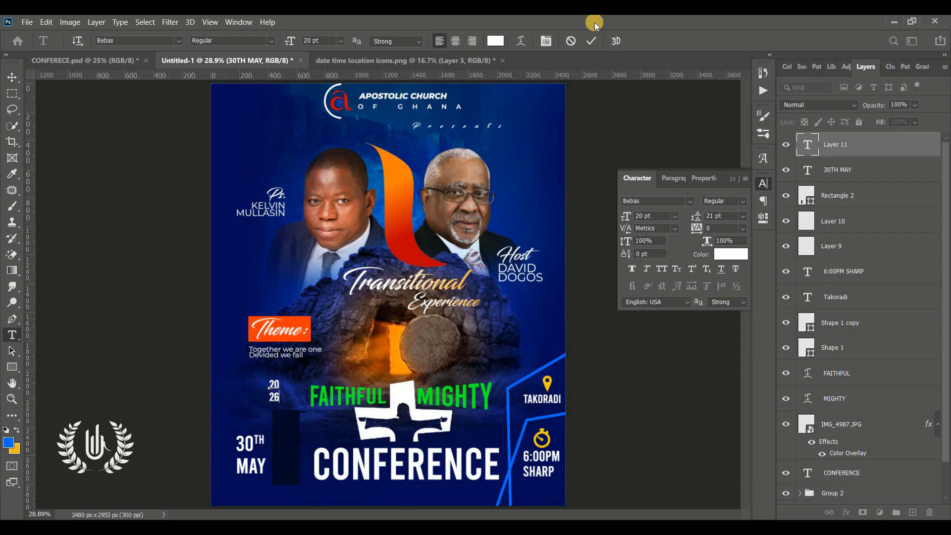
pyautogui.write(' 26')
# Commit the stacked 20/26 year and scale it to about 215% beside 30TH MAY
pyautogui.click(592, 42)
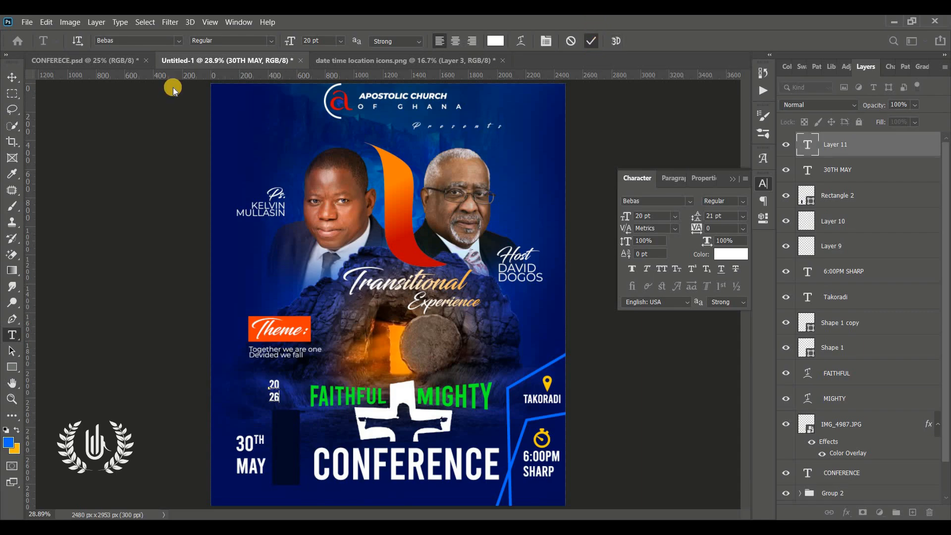
pyautogui.click(6, 80)
pyautogui.moveTo(281, 408); pyautogui.dragTo(290, 470)
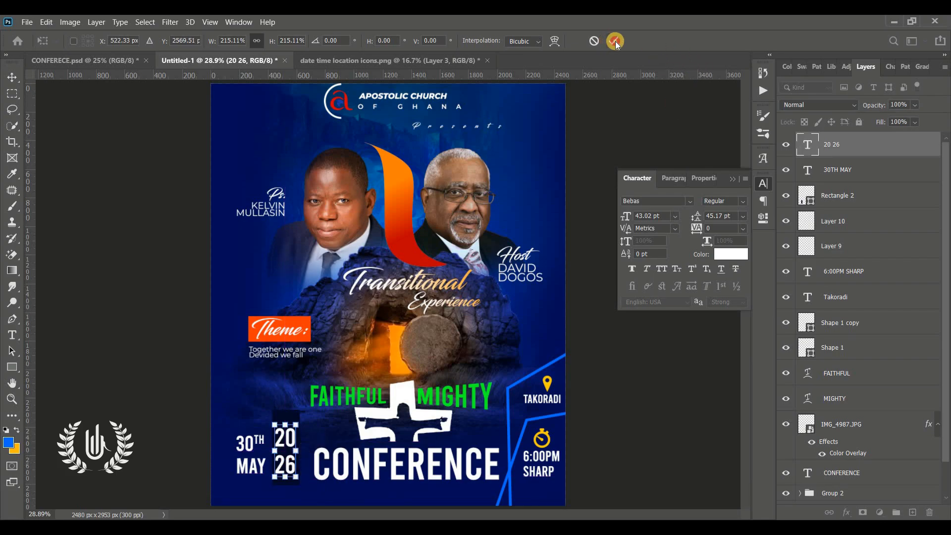
pyautogui.click(615, 42)
pyautogui.click(731, 178)
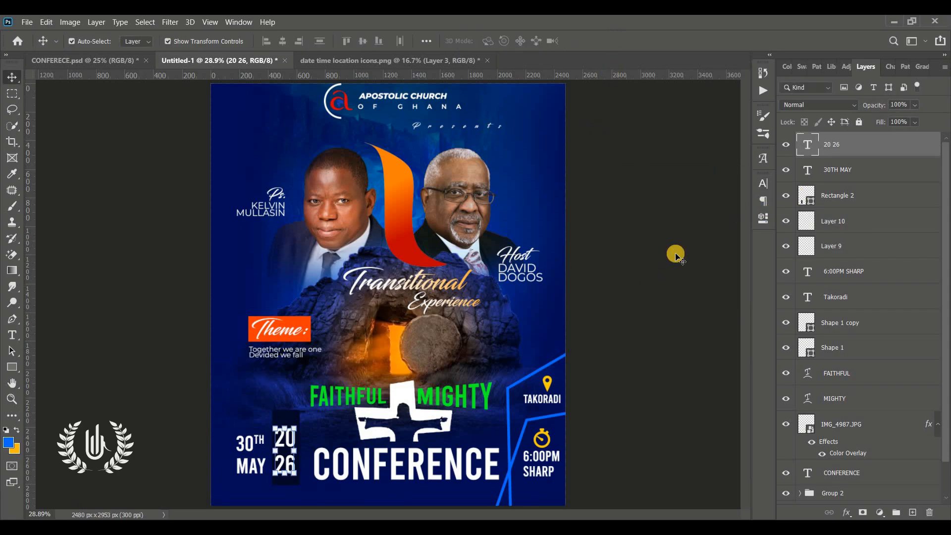
# Bring the calendar icon from the icons file, shrink it and set it above the 20/26 year
pyautogui.click(420, 61)
pyautogui.moveTo(382, 240); pyautogui.dragTo(292, 410)
pyautogui.hotkey('ctrl', 't')
pyautogui.click(614, 42)
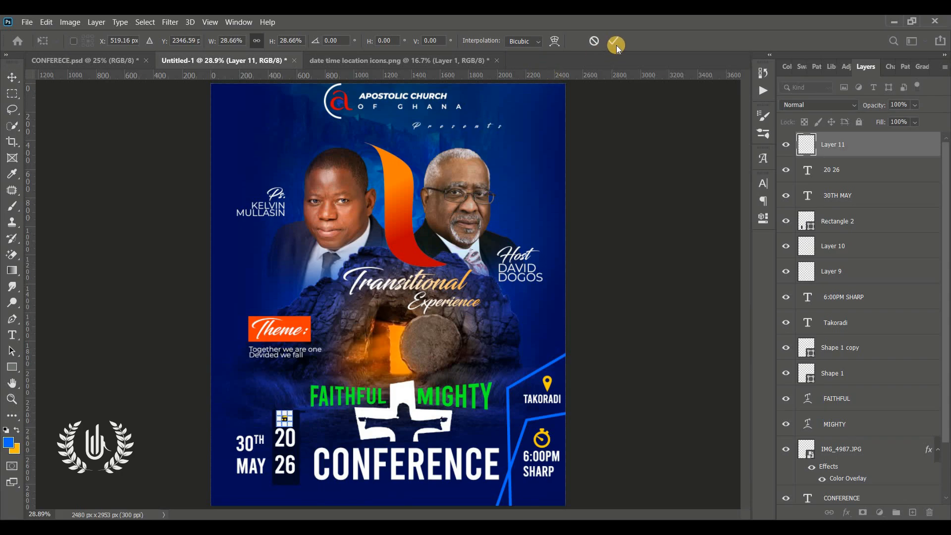
pyautogui.click(298, 459)
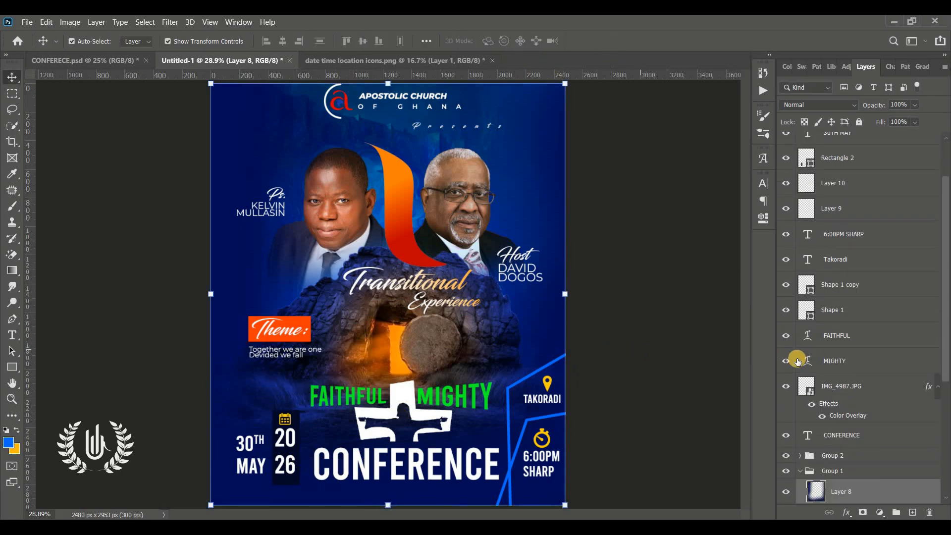
pyautogui.click(800, 471)
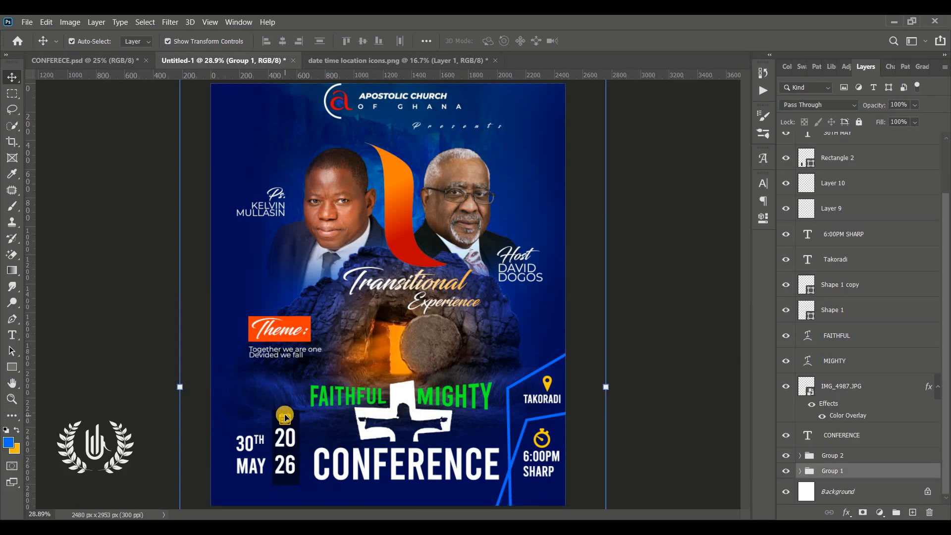
pyautogui.moveTo(286, 417); pyautogui.dragTo(286, 418)
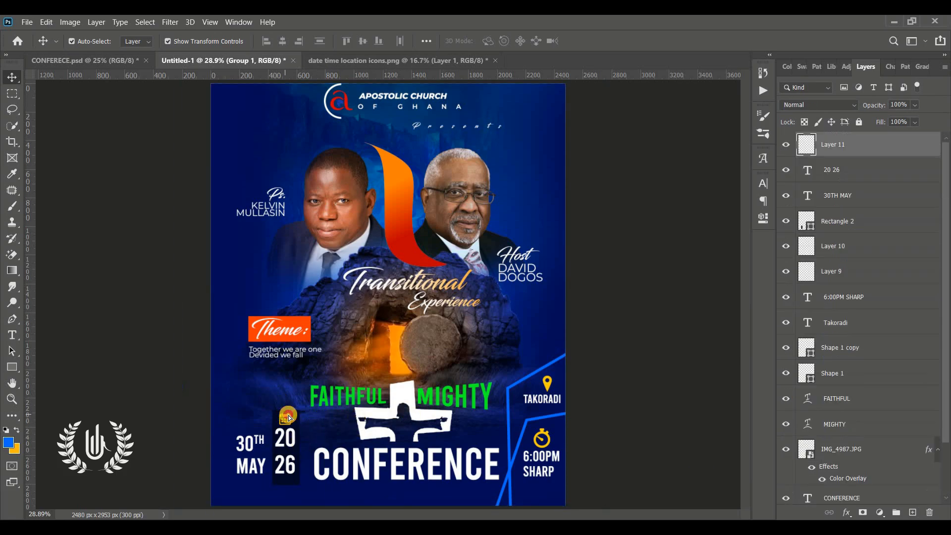
pyautogui.click(599, 378)
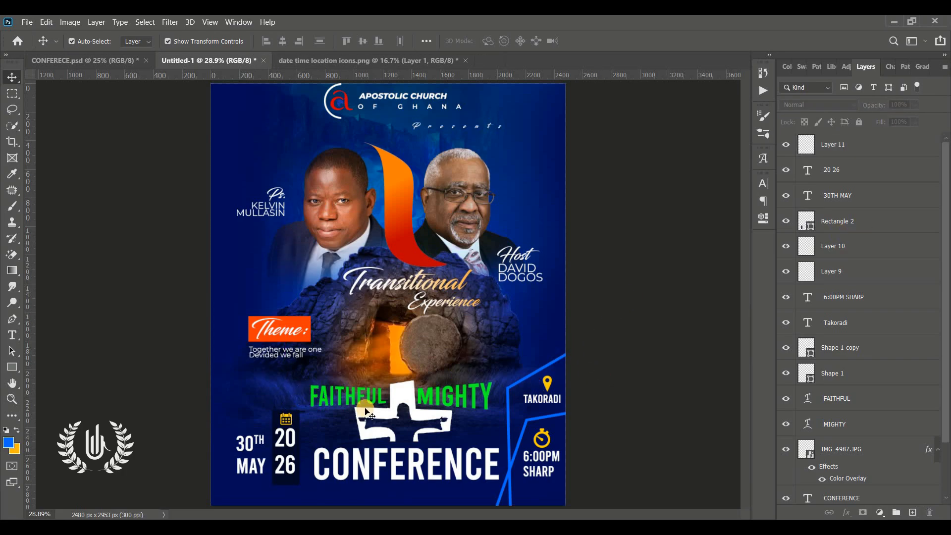
pyautogui.click(293, 483)
pyautogui.click(863, 255)
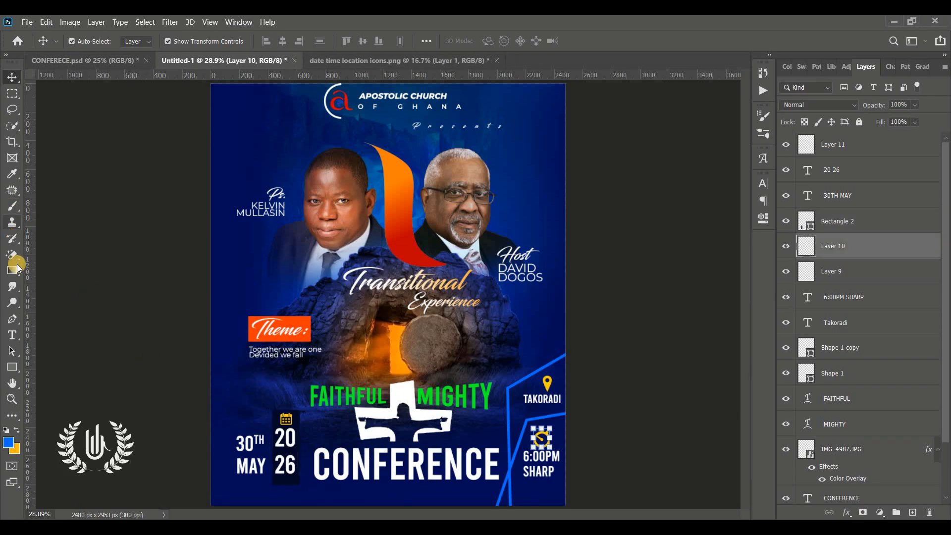
pyautogui.click(17, 327)
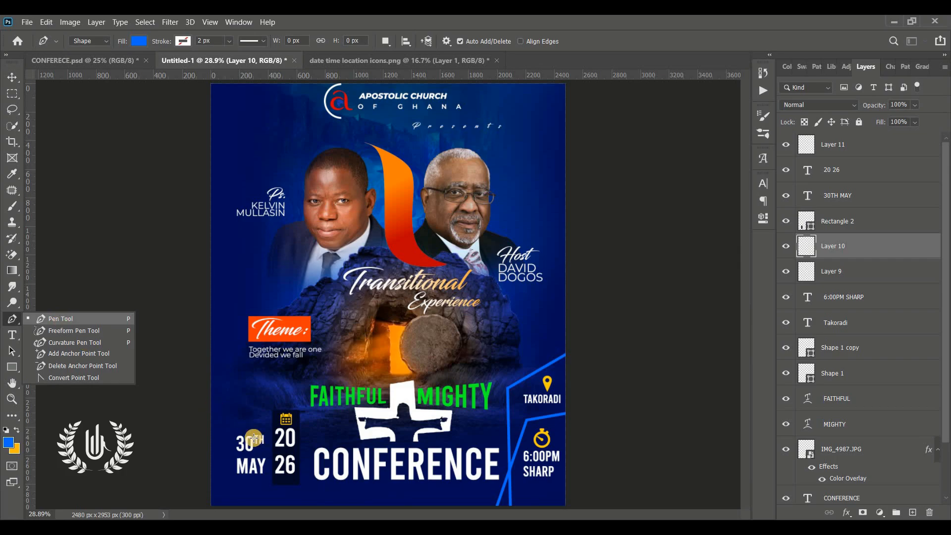
# Draw a pen triangle behind the date block and fill it with the Theme box orange #ff3800
pyautogui.click(62, 322)
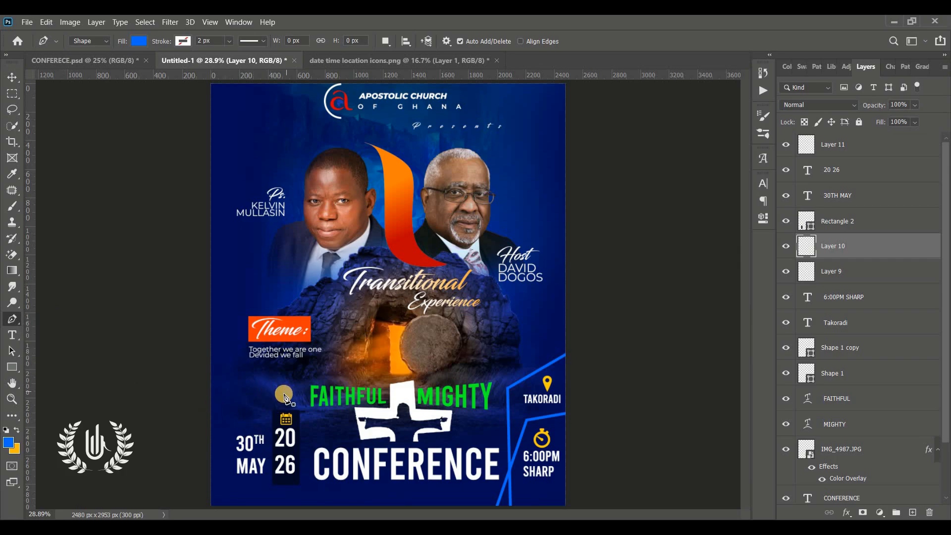
pyautogui.moveTo(285, 399); pyautogui.dragTo(309, 425)
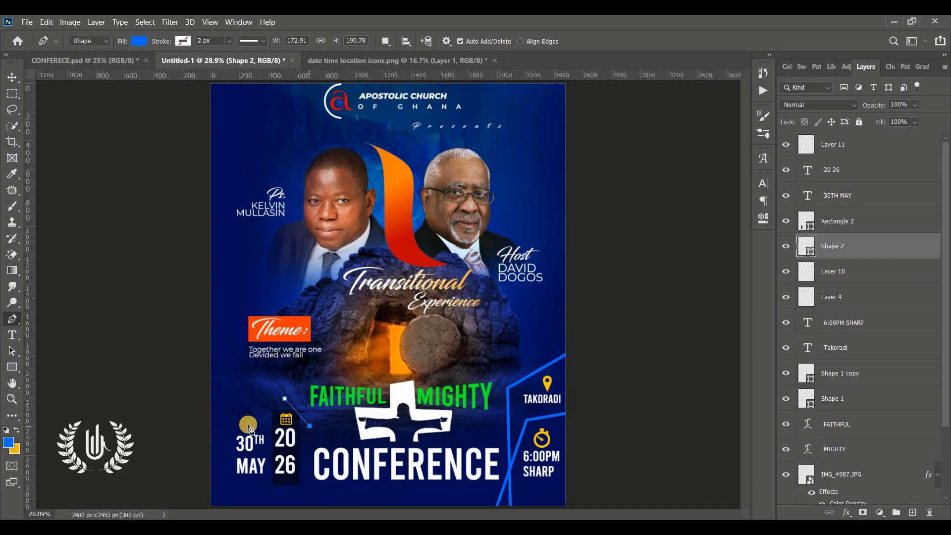
pyautogui.click(220, 434)
pyautogui.click(284, 399)
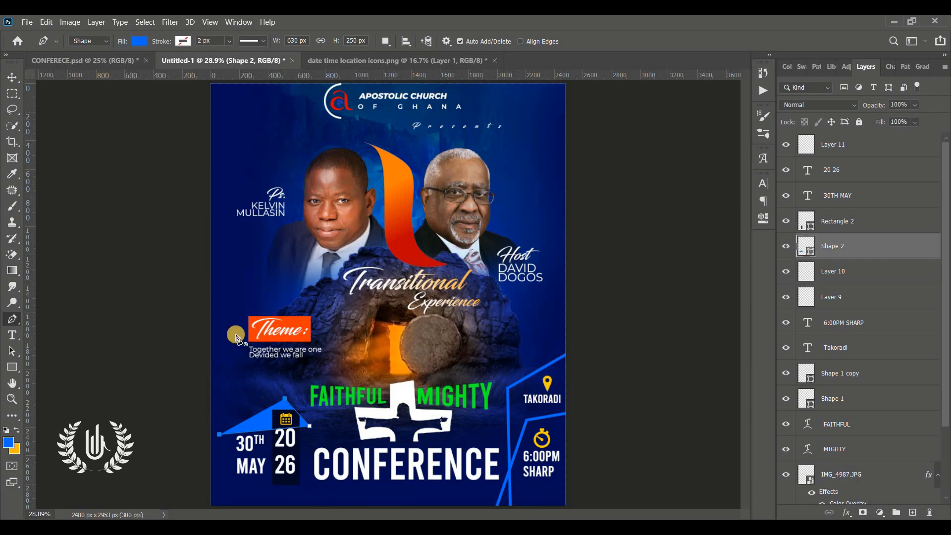
pyautogui.click(15, 82)
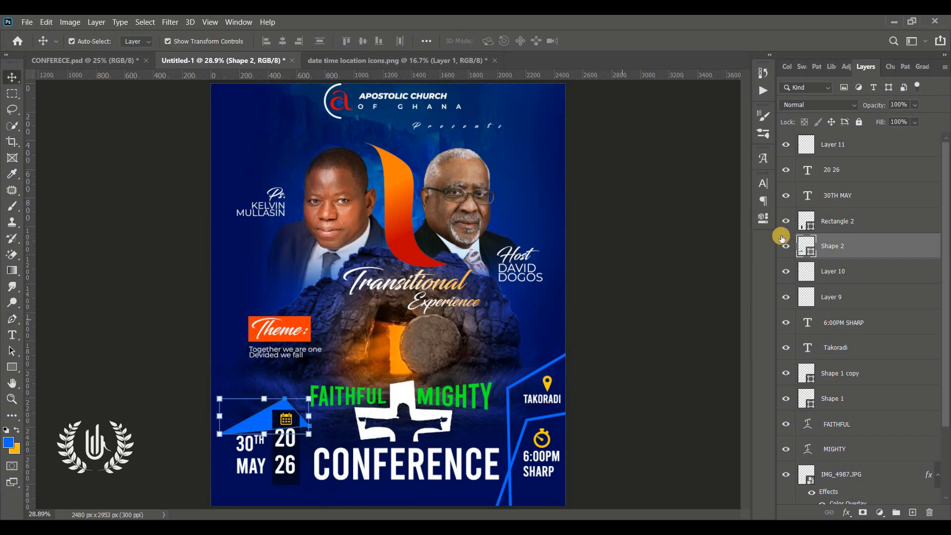
pyautogui.doubleClick(811, 252)
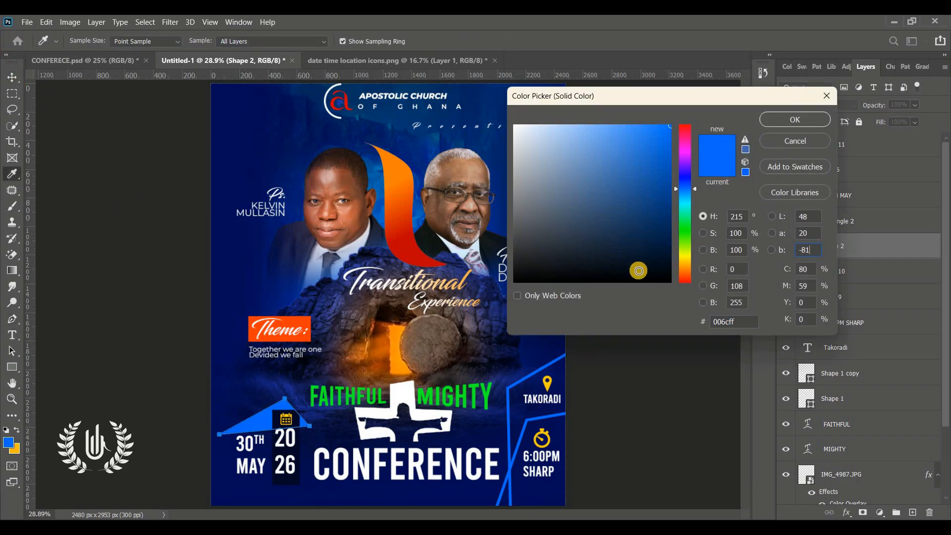
pyautogui.click(310, 313)
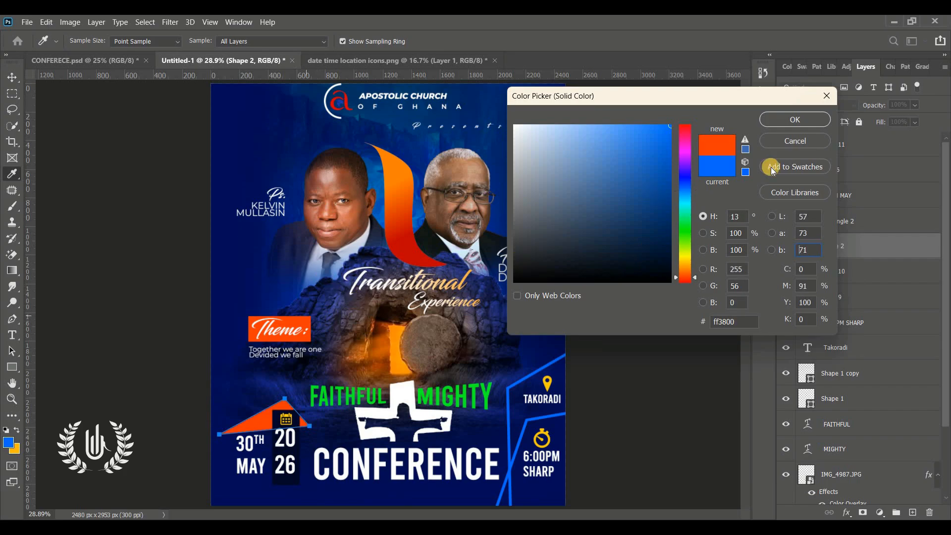
pyautogui.click(781, 121)
pyautogui.click(686, 275)
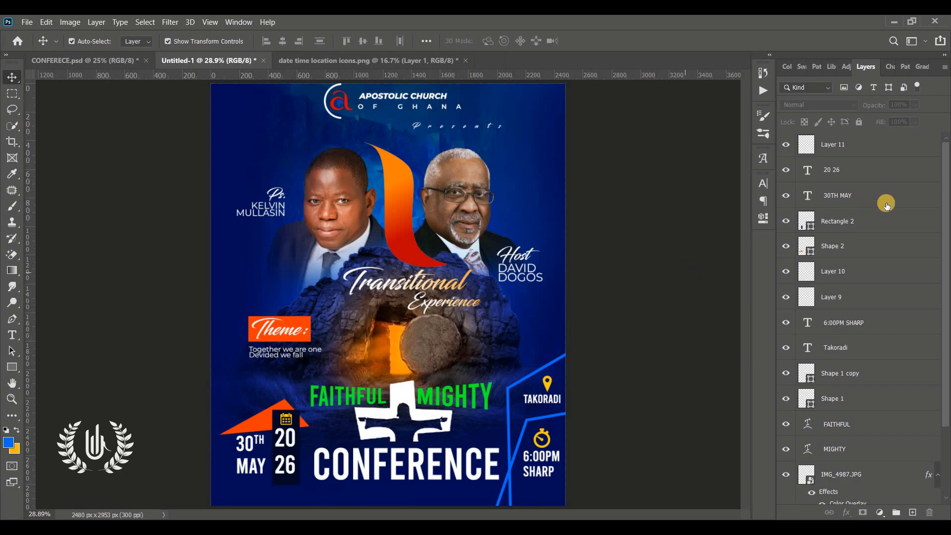
# Group the layers from the calendar icon down to CONFERENCE into Group 3
pyautogui.scroll(-3, 859, 320)
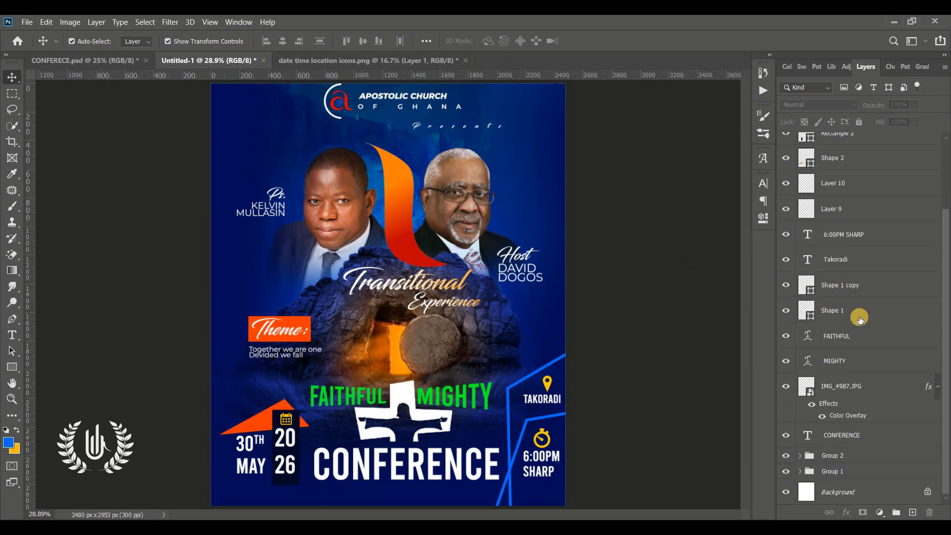
pyautogui.scroll(3, 859, 320)
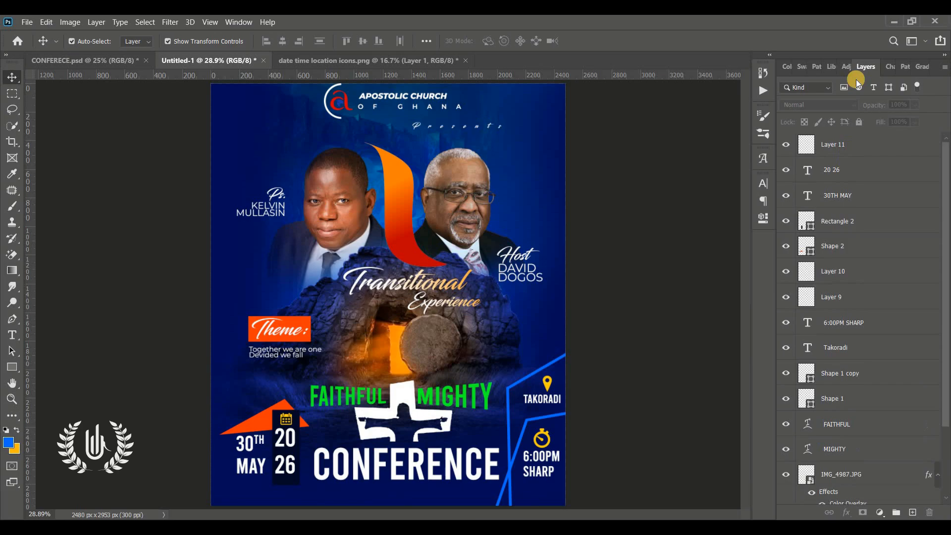
pyautogui.click(843, 144)
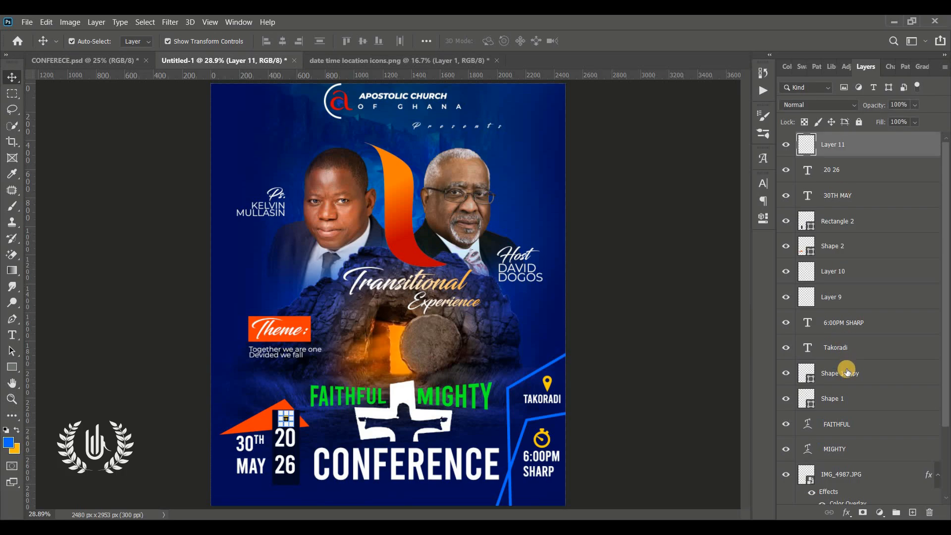
pyautogui.scroll(-3, 845, 369)
pyautogui.keyDown('shift'); pyautogui.click(840, 435); pyautogui.keyUp('shift')
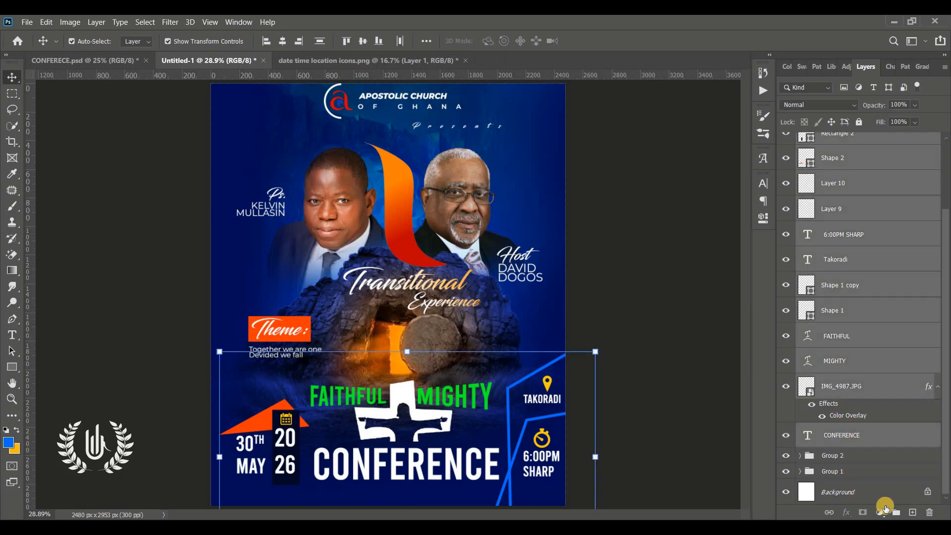
pyautogui.click(894, 512)
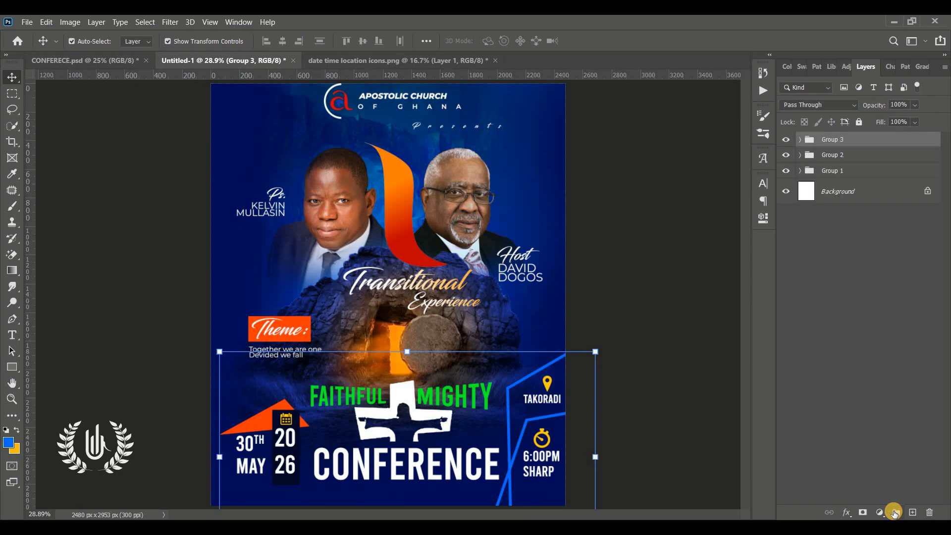
pyautogui.click(787, 141)
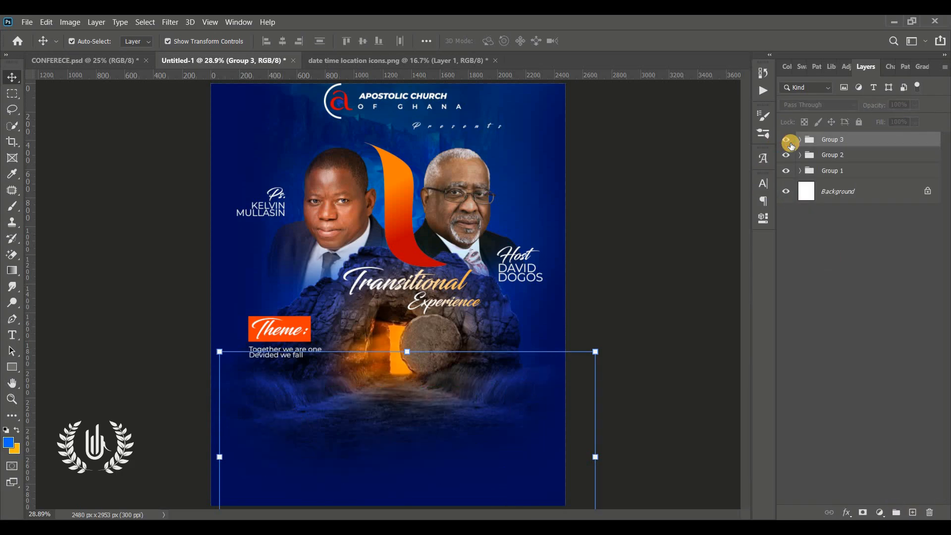
pyautogui.click(786, 141)
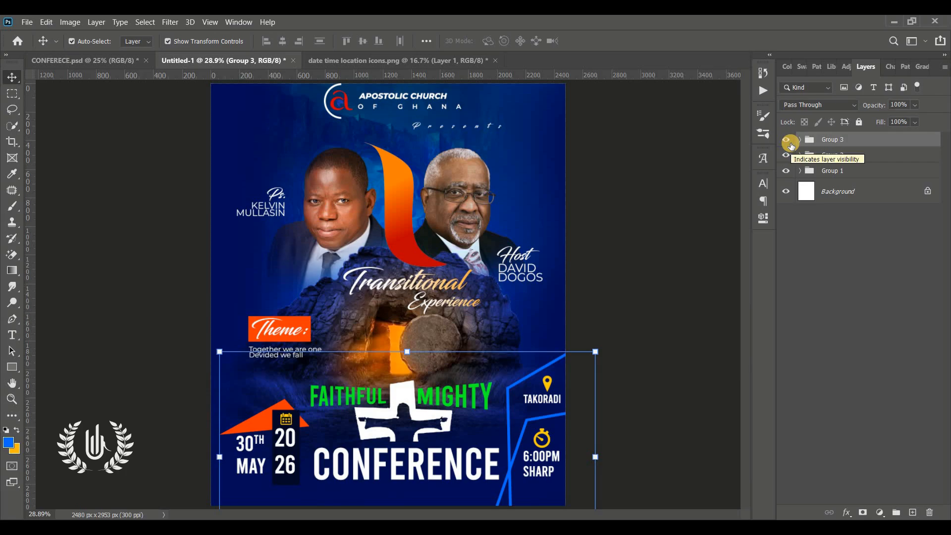
# Place Layer 6.png arch icons from the CONFERENCE folder onto the flyer
pyautogui.click(701, 275)
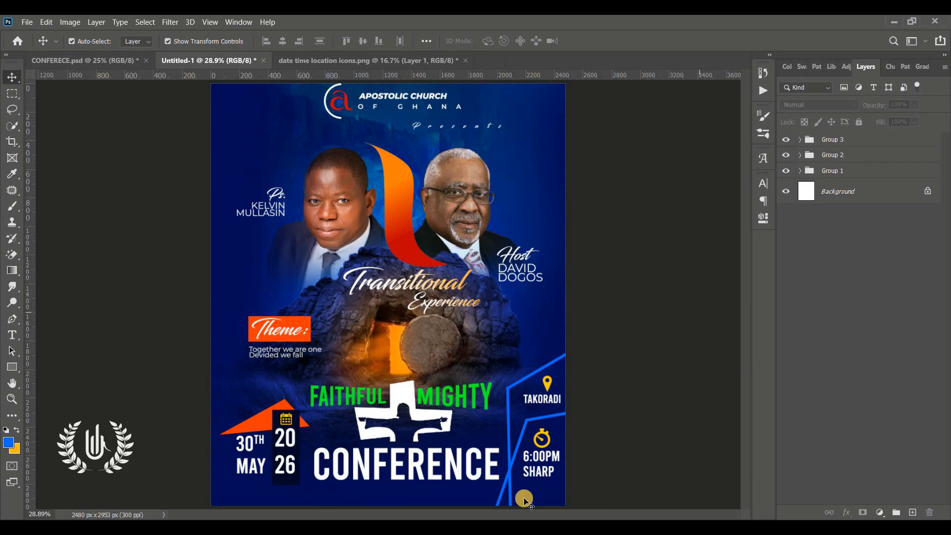
pyautogui.click(489, 526)
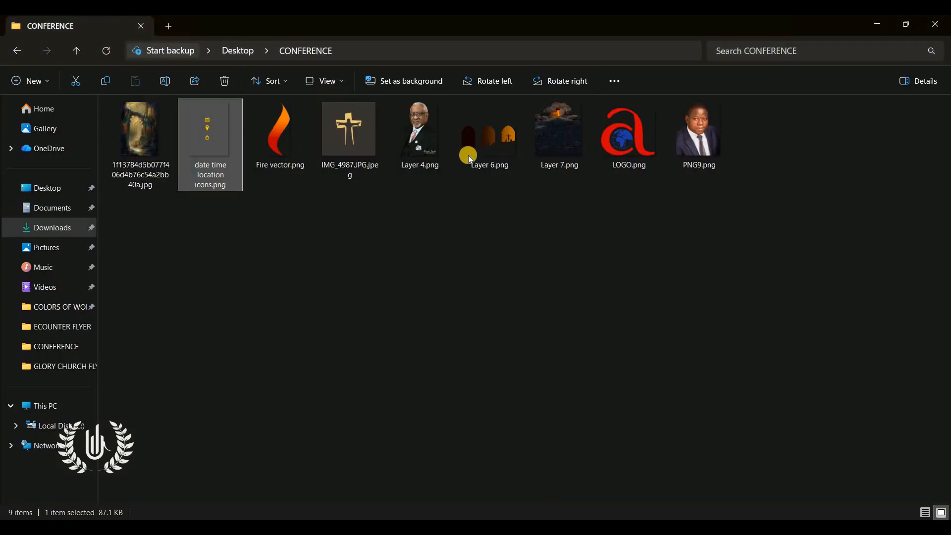
pyautogui.moveTo(486, 145); pyautogui.dragTo(505, 351)
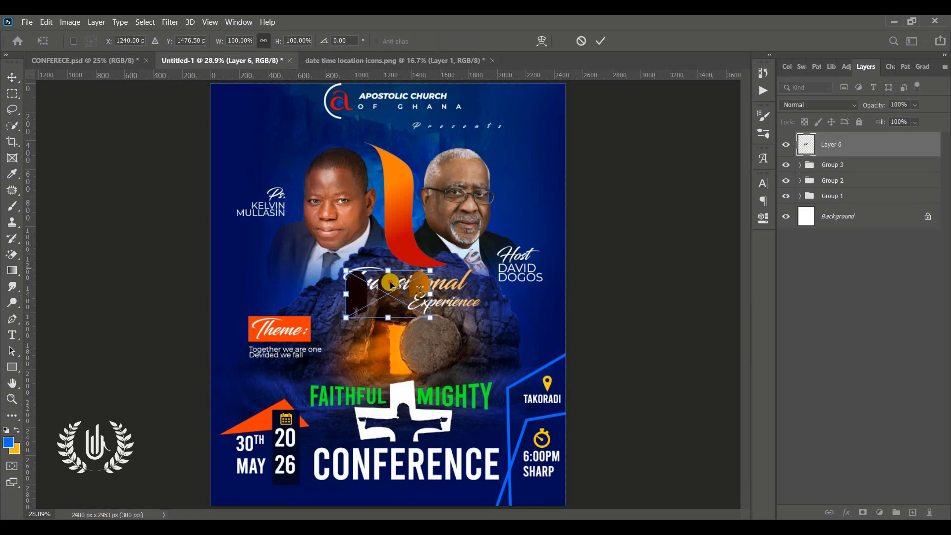
# Move the arch icons to the right edge and give them a white Color Overlay
pyautogui.moveTo(398, 293); pyautogui.dragTo(513, 349)
pyautogui.click(597, 41)
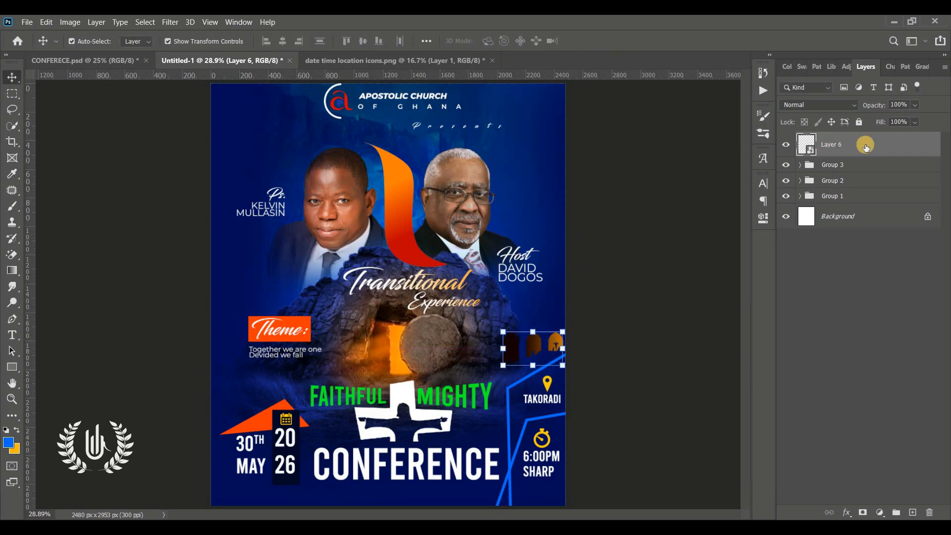
pyautogui.doubleClick(886, 149)
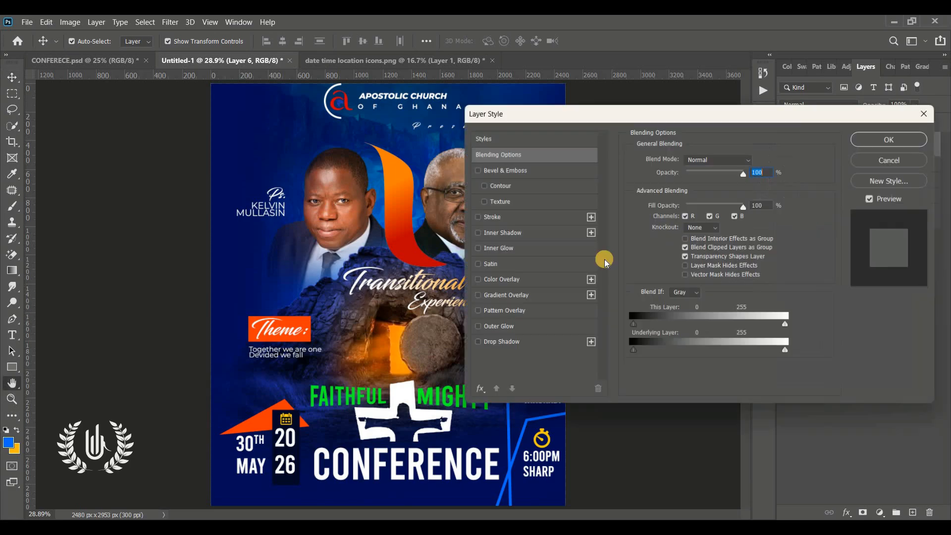
pyautogui.click(551, 280)
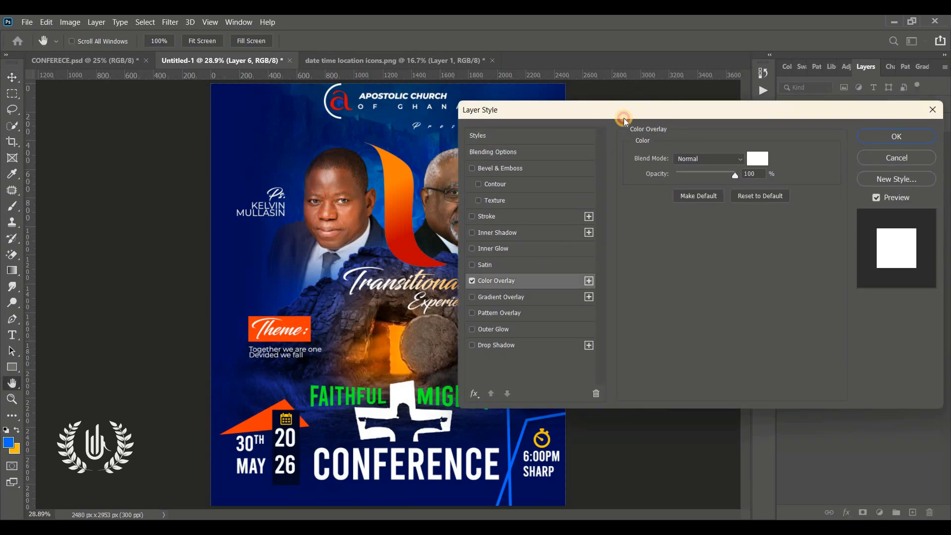
pyautogui.moveTo(628, 116); pyautogui.dragTo(535, 153)
pyautogui.click(776, 173)
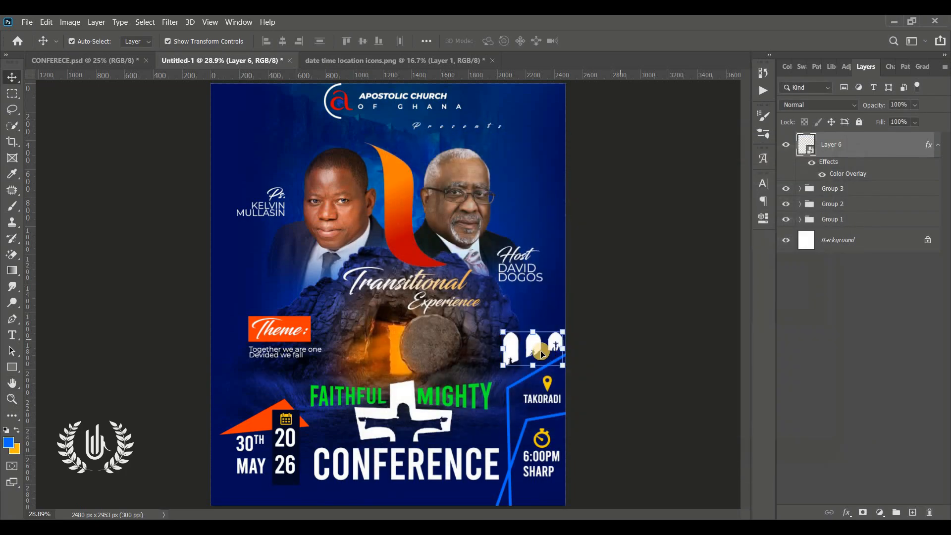
# Tilt the arch icons about -4° and position them just above TAKORADI
pyautogui.moveTo(540, 352)
pyautogui.mouseDown()
pyautogui.moveTo(540, 378)
pyautogui.moveTo(541, 356)
pyautogui.mouseUp()
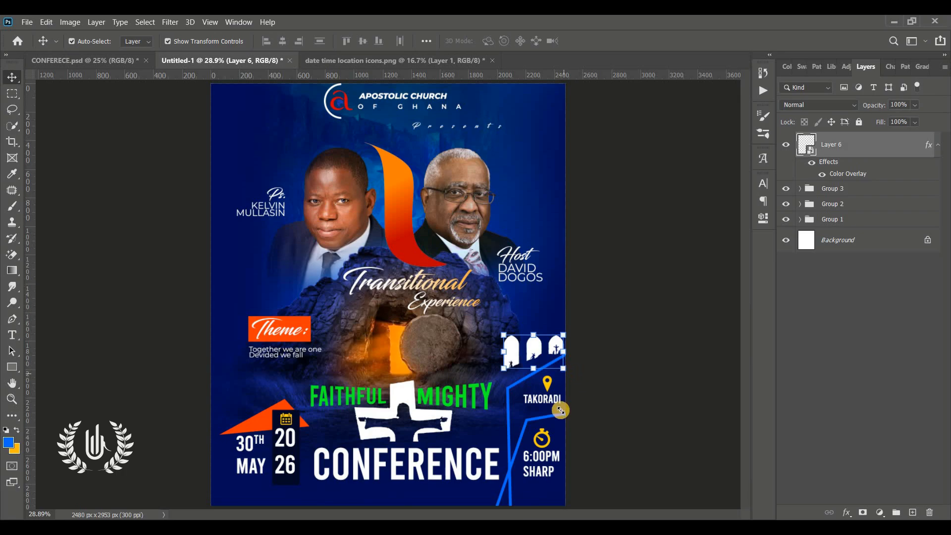
pyautogui.moveTo(561, 409); pyautogui.dragTo(562, 413)
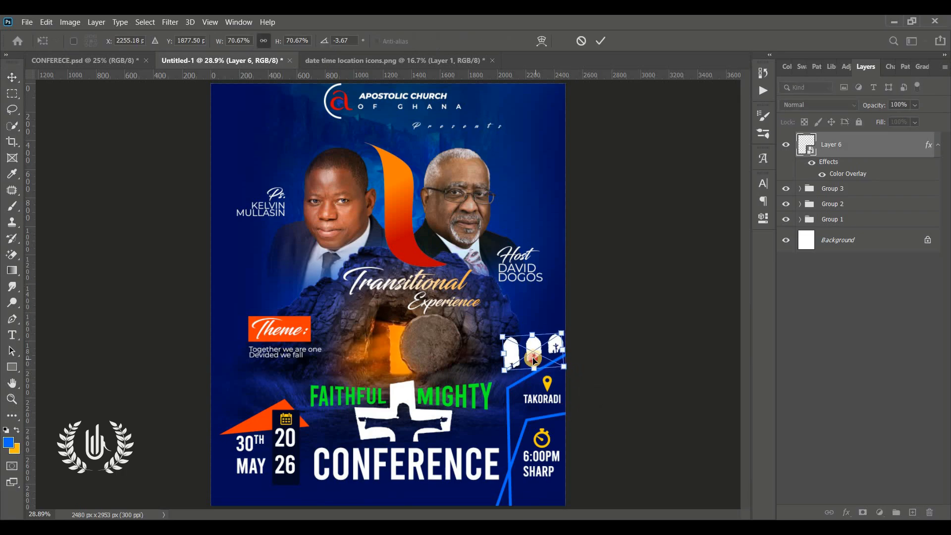
pyautogui.moveTo(532, 362); pyautogui.dragTo(505, 356)
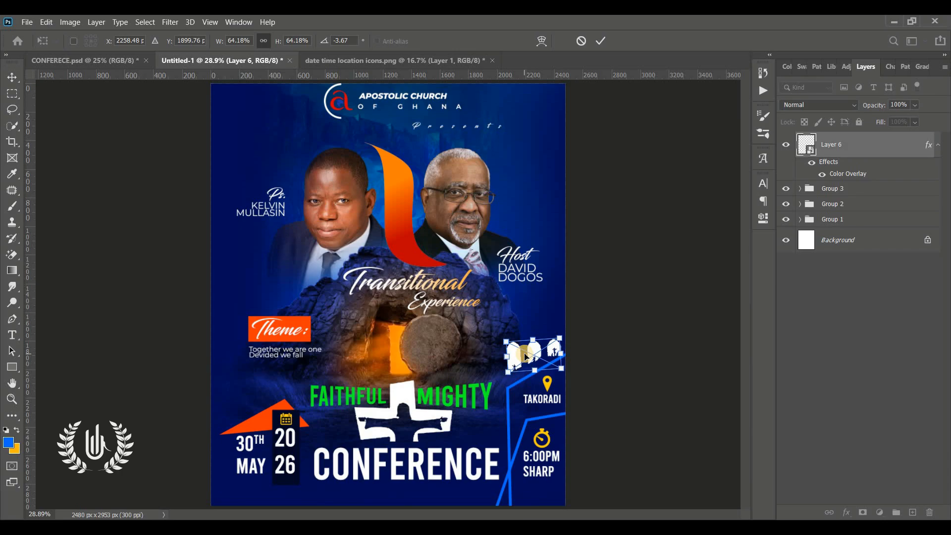
pyautogui.click(603, 41)
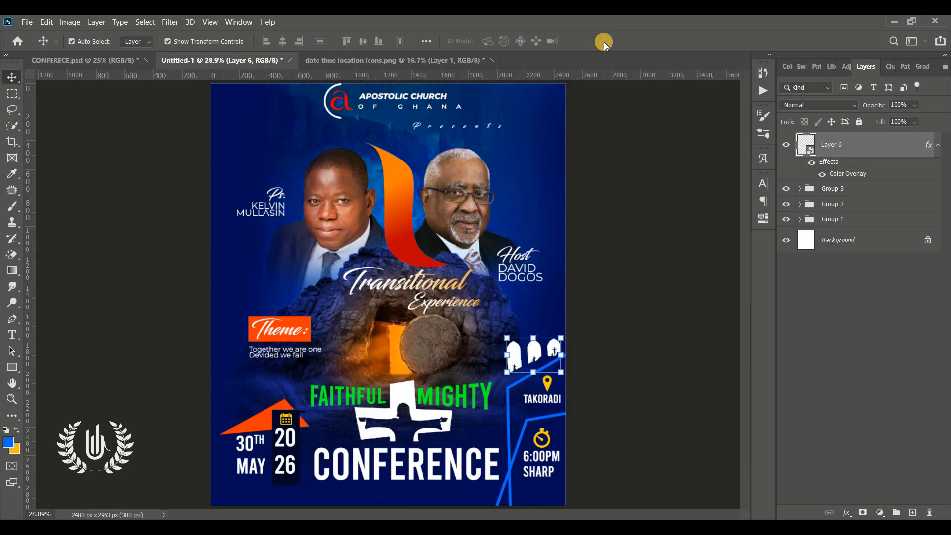
pyautogui.click(673, 250)
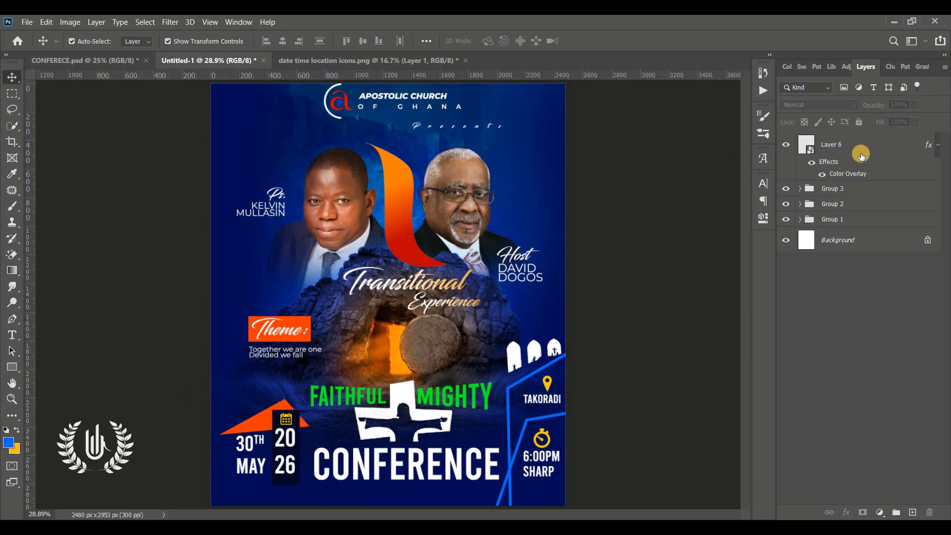
pyautogui.click(784, 204)
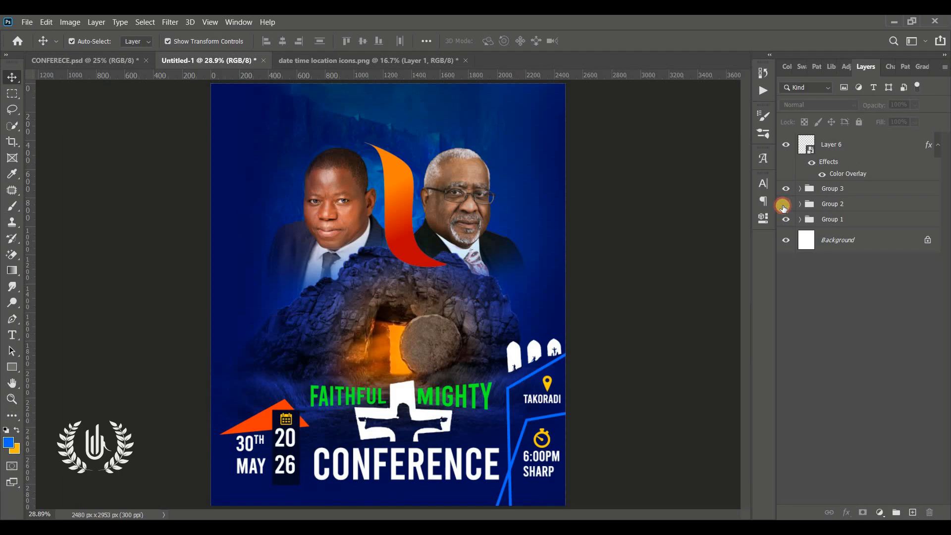
pyautogui.click(784, 204)
# Add a new empty layer above Group 1
pyautogui.click(784, 219)
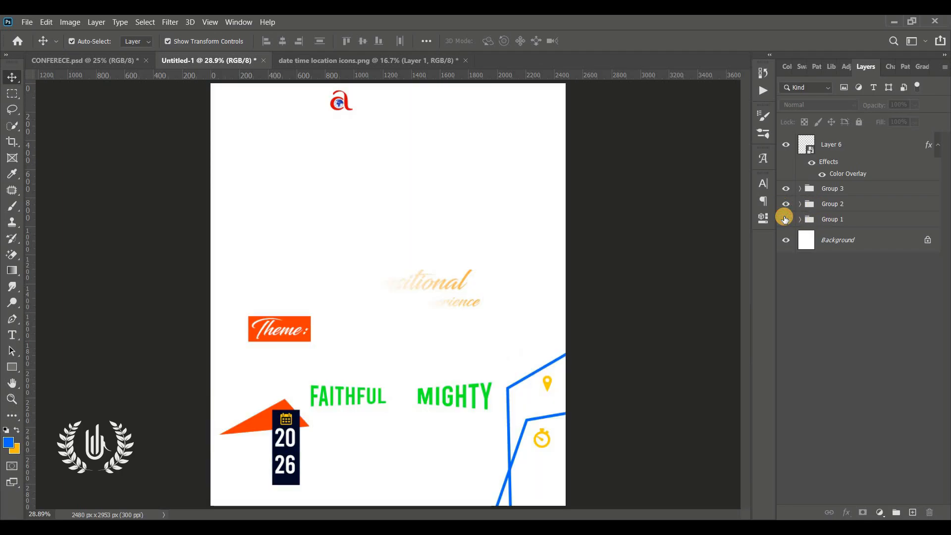
pyautogui.click(784, 219)
pyautogui.click(815, 219)
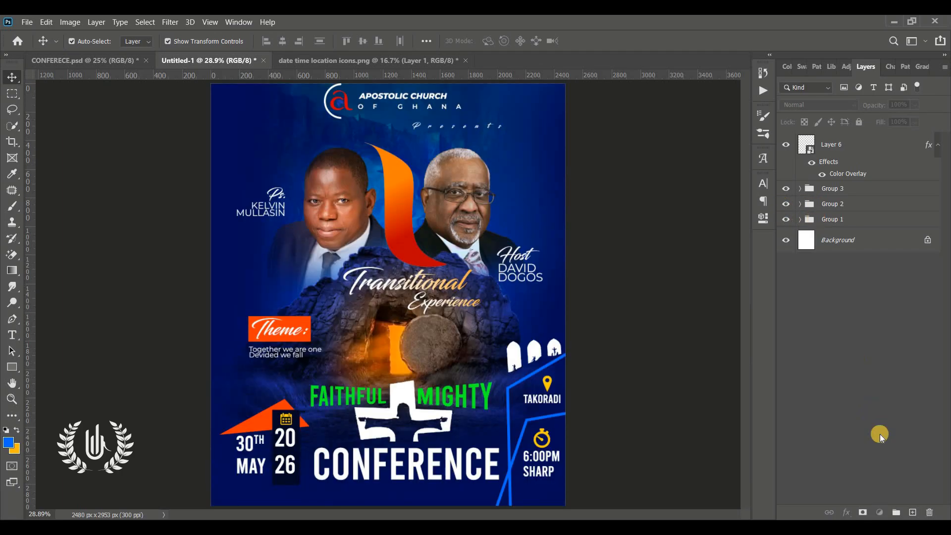
pyautogui.click(913, 512)
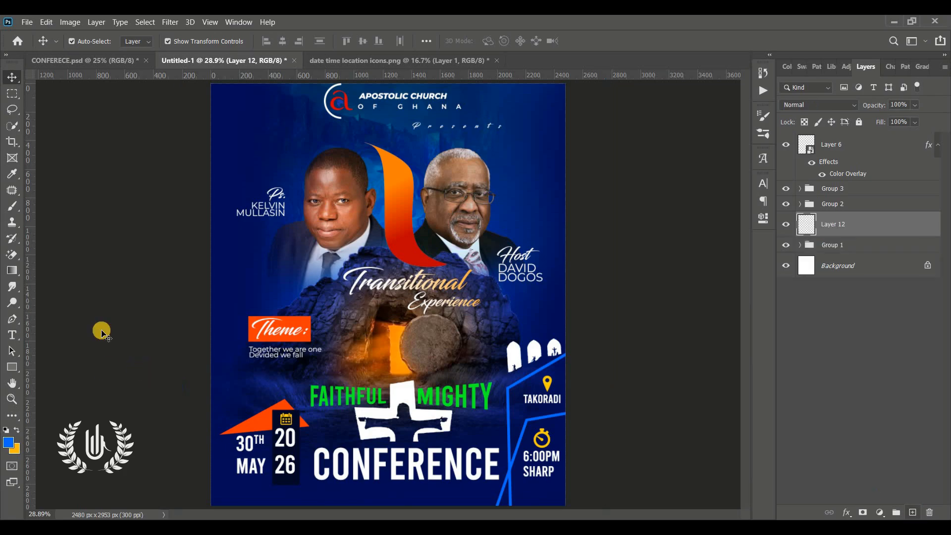
# Pick a soft brush and set the foreground colour to bright blue 006cff
pyautogui.click(17, 205)
pyautogui.click(55, 206)
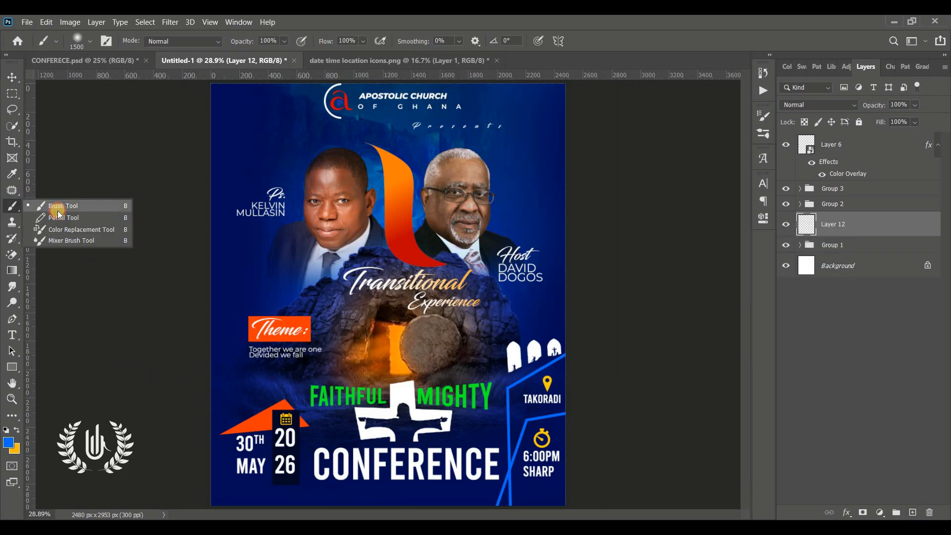
pyautogui.click(11, 441)
pyautogui.click(388, 488)
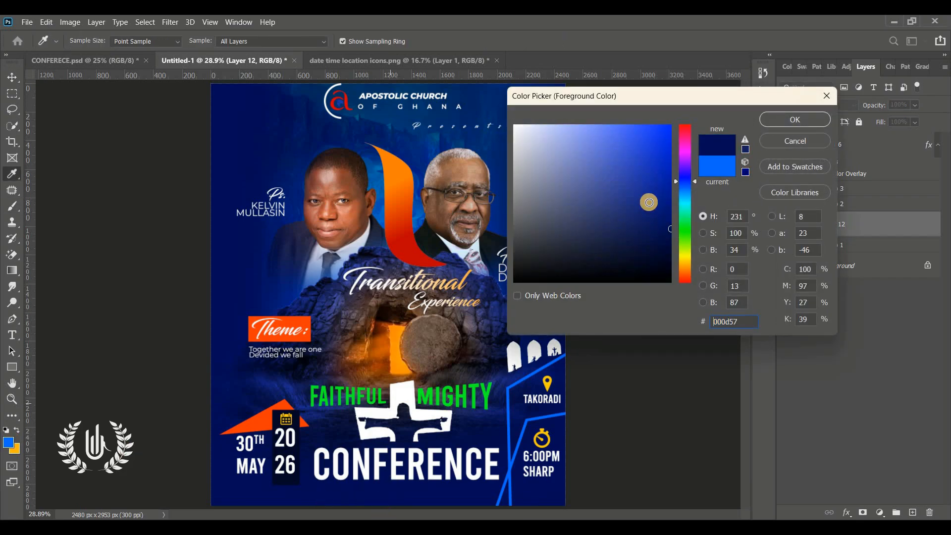
pyautogui.moveTo(671, 183)
pyautogui.mouseDown()
pyautogui.moveTo(690, 150)
pyautogui.moveTo(641, 140)
pyautogui.moveTo(625, 125)
pyautogui.moveTo(635, 126)
pyautogui.mouseUp()
pyautogui.click(722, 168)
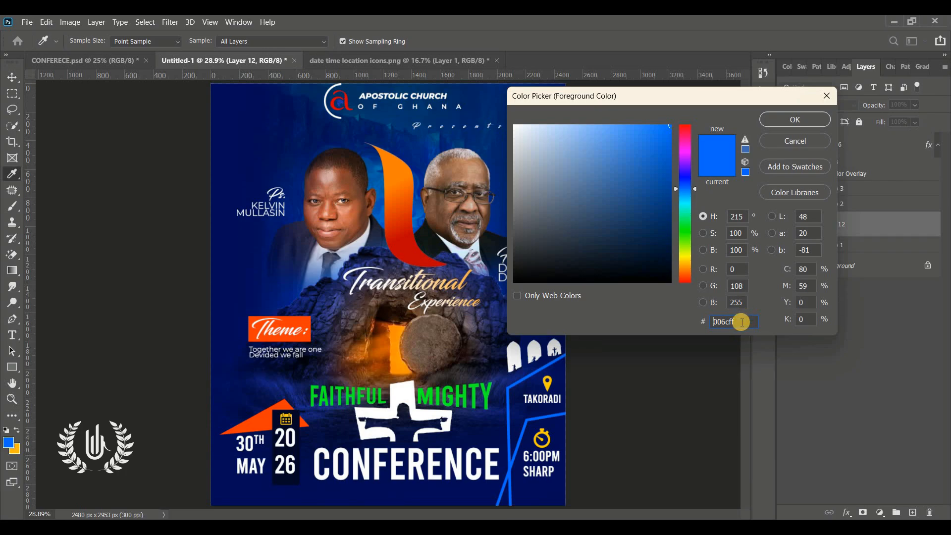
pyautogui.moveTo(741, 323); pyautogui.dragTo(590, 315)
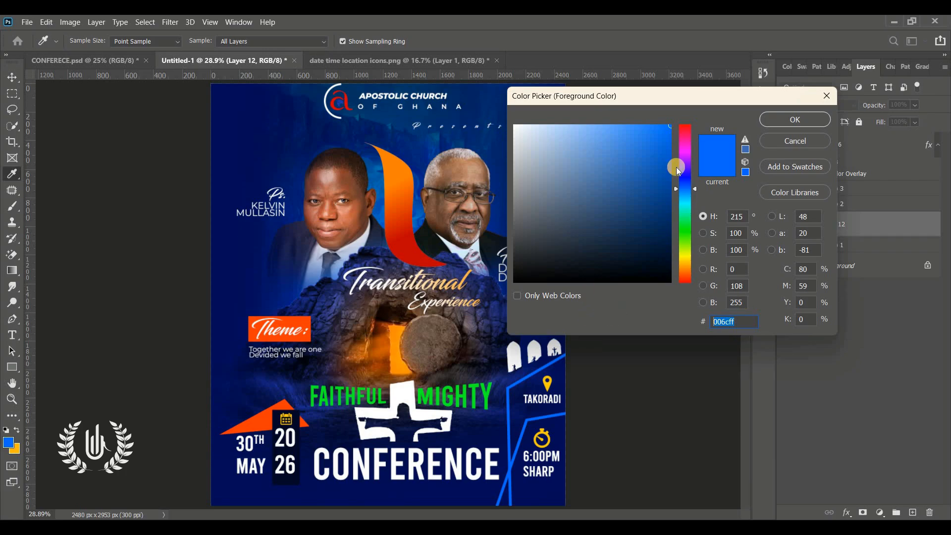
pyautogui.click(770, 121)
# Paint a blue glow along the flyer's bottom and set its opacity to 73%
pyautogui.press('b')
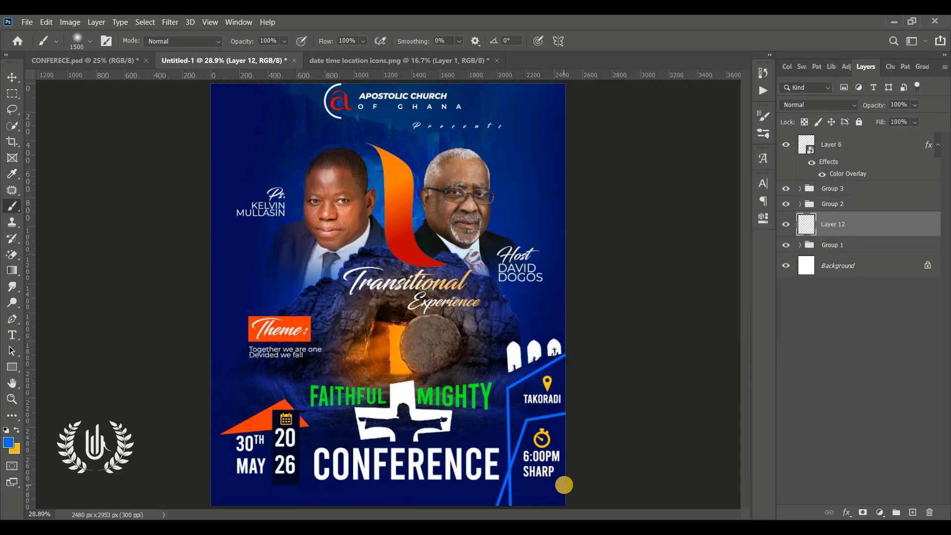
pyautogui.moveTo(466, 510); pyautogui.dragTo(187, 515)
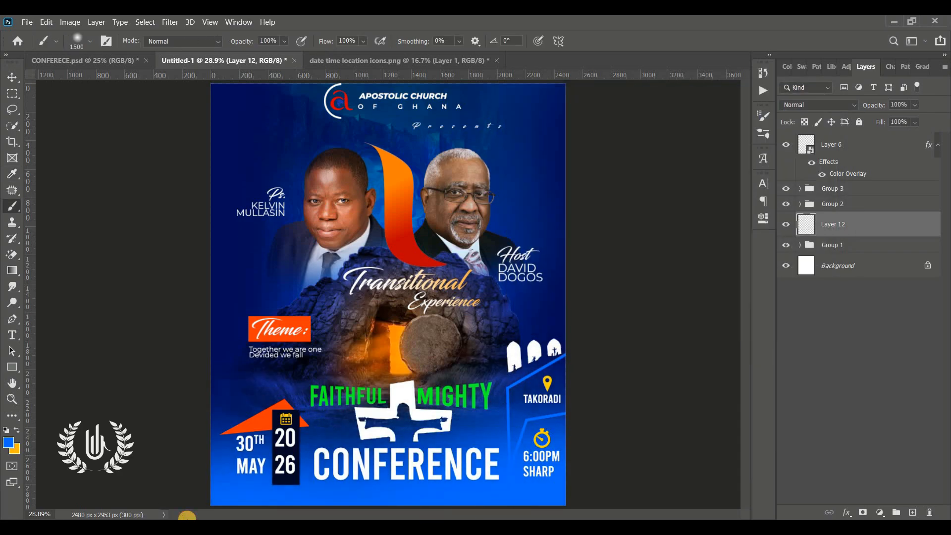
pyautogui.click(13, 76)
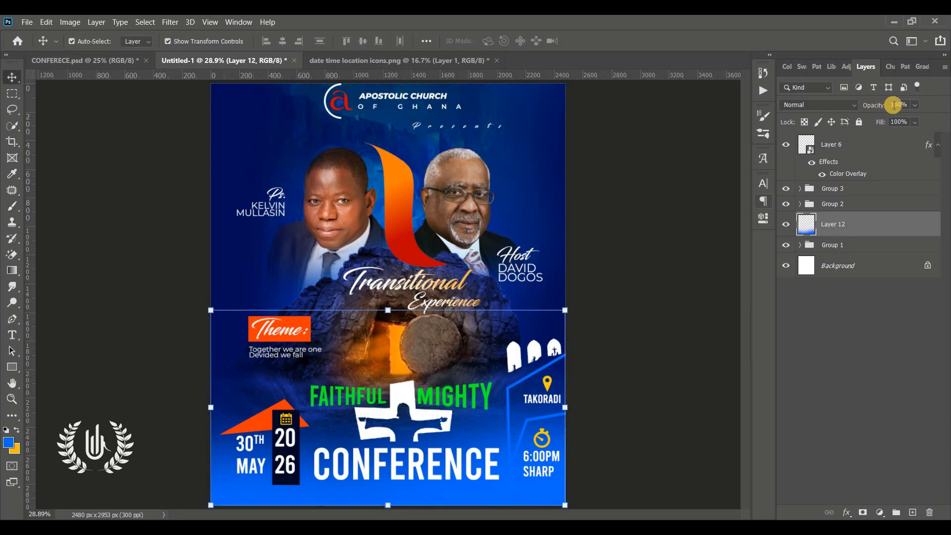
pyautogui.moveTo(873, 106); pyautogui.dragTo(838, 121)
pyautogui.click(657, 236)
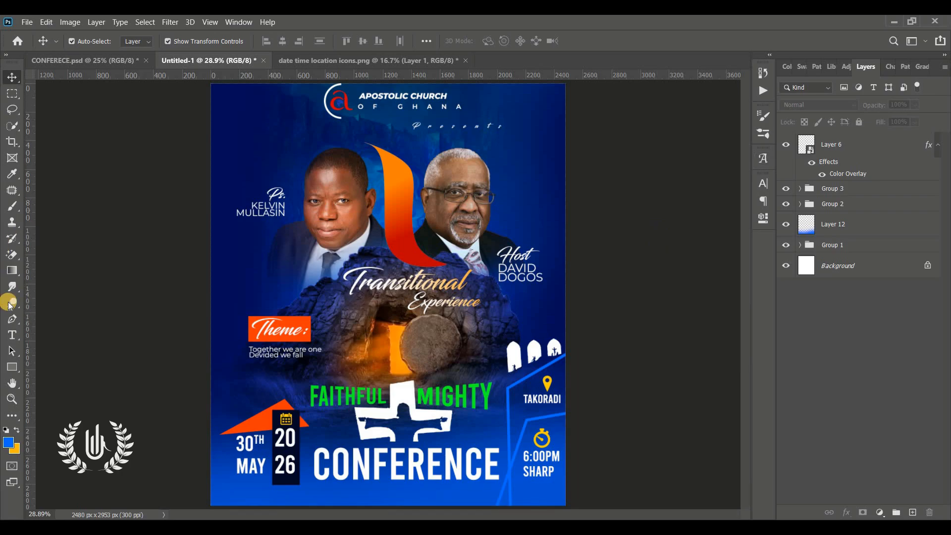
# Draw a tall rectangle at the flyer's right edge with 48 px corner radii
pyautogui.click(6, 370)
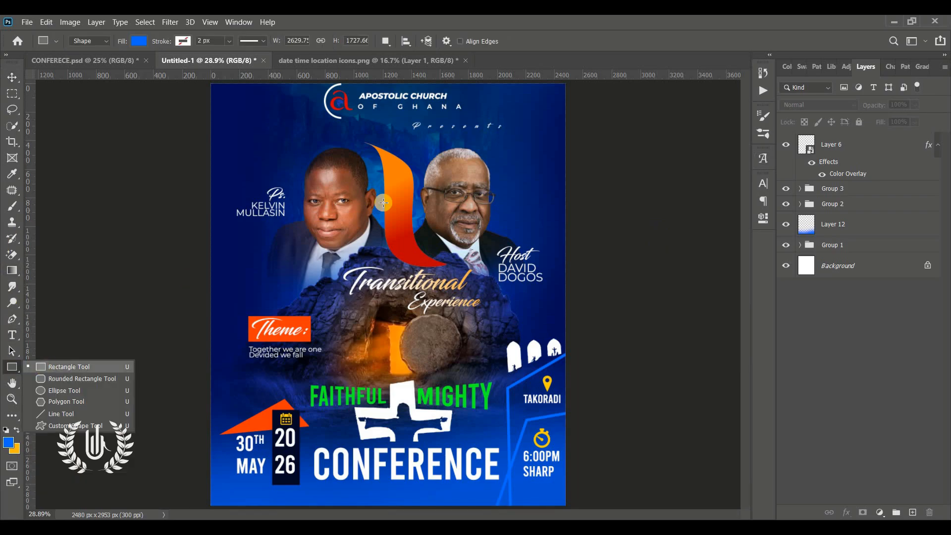
pyautogui.click(52, 364)
pyautogui.moveTo(587, 148); pyautogui.dragTo(552, 224)
pyautogui.moveTo(582, 303); pyautogui.dragTo(614, 295)
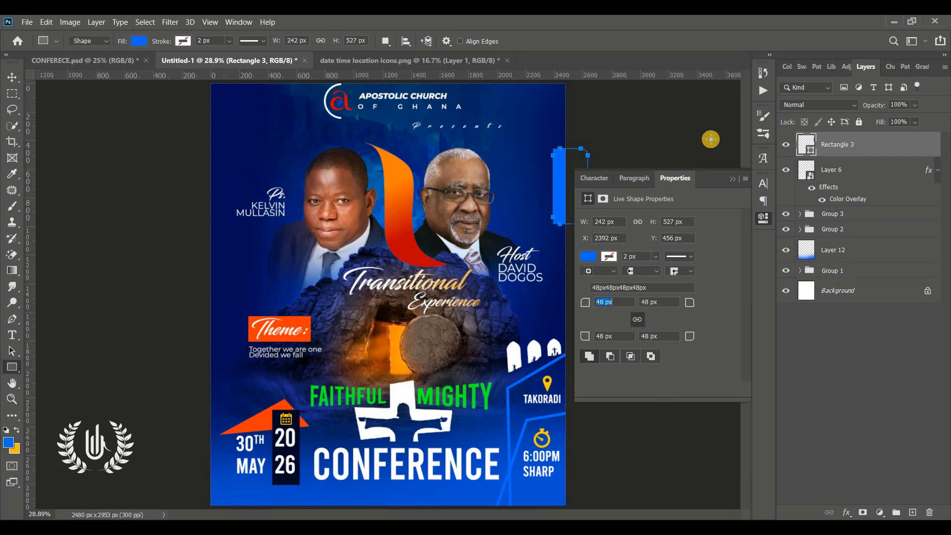
pyautogui.click(731, 179)
# Set the rectangle's fill colour to pure white
pyautogui.click(11, 79)
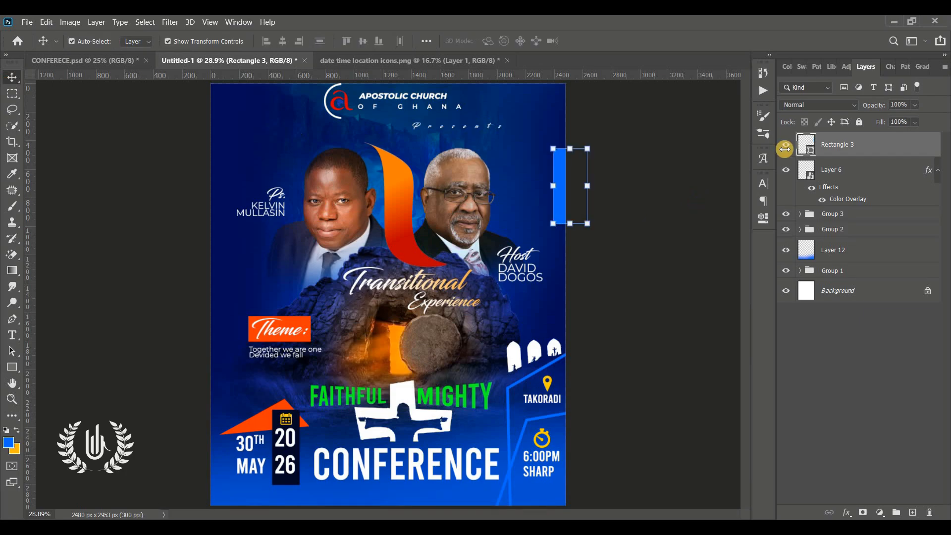
pyautogui.click(811, 151)
pyautogui.doubleClick(811, 154)
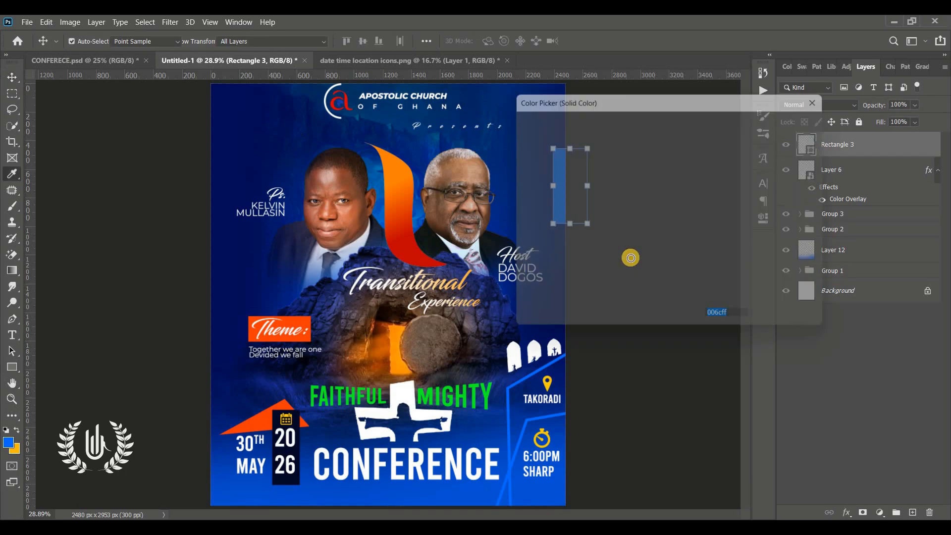
pyautogui.moveTo(630, 257); pyautogui.dragTo(475, 70)
pyautogui.click(794, 121)
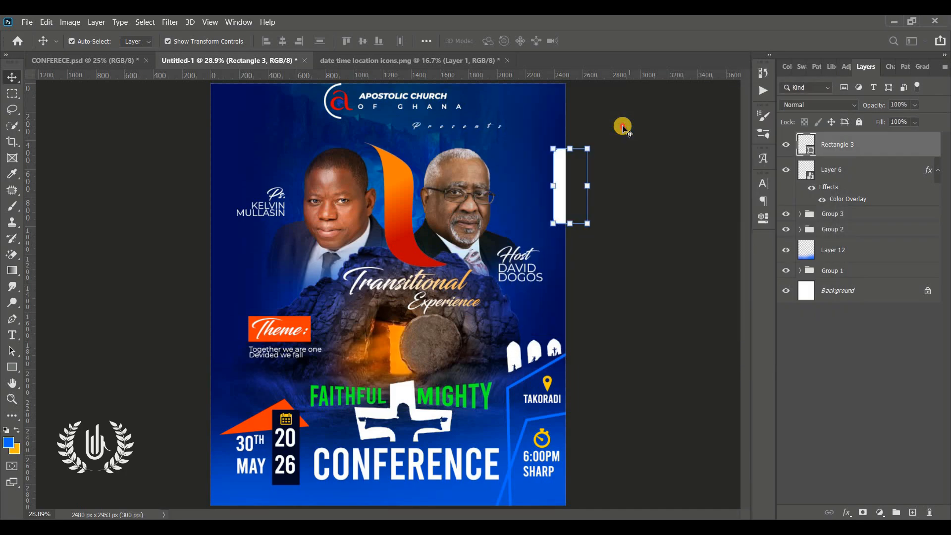
# Move the white tab partly past the flyer's right edge, then deselect it
pyautogui.press('v')
pyautogui.click(567, 178)
pyautogui.moveTo(566, 177); pyautogui.dragTo(575, 177)
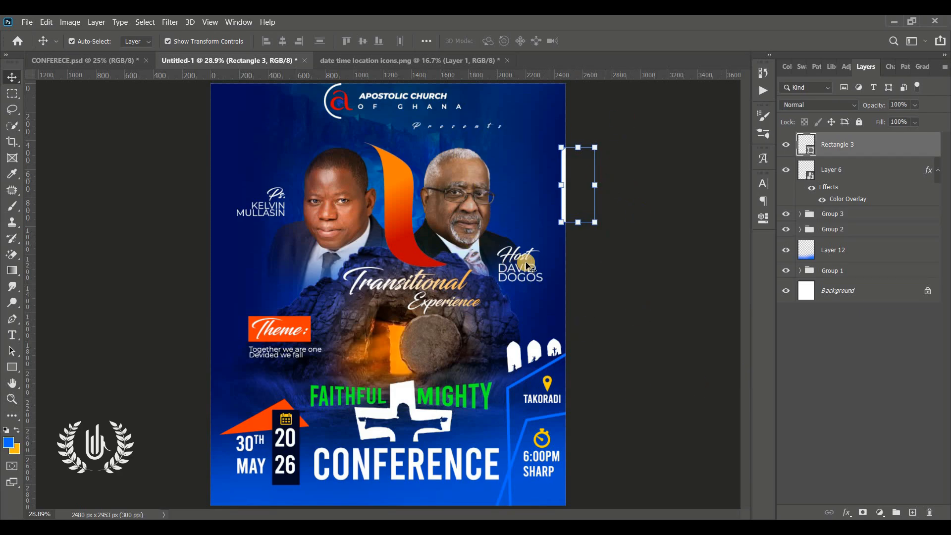
pyautogui.click(629, 311)
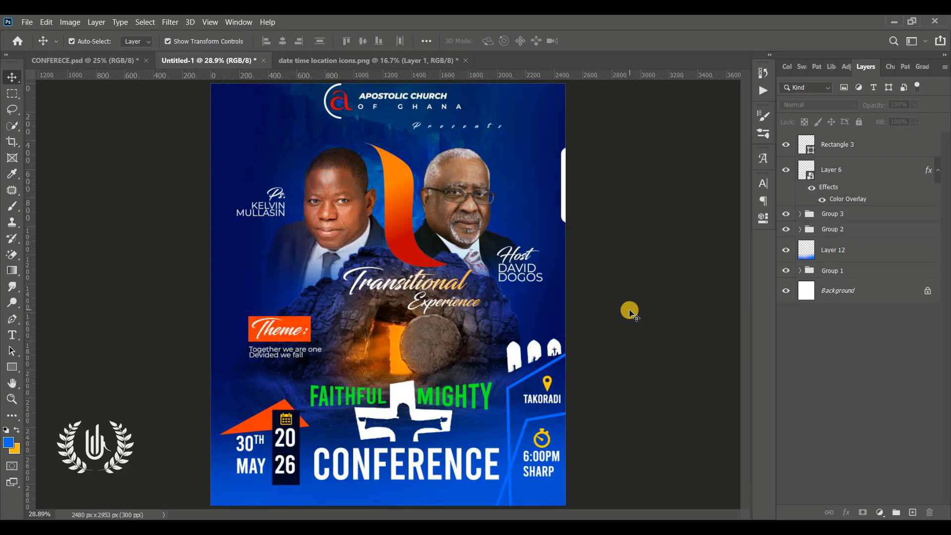
# With Rectangle 3 selected, stamp all visible layers into a new top layer, Layer 13
pyautogui.click(878, 152)
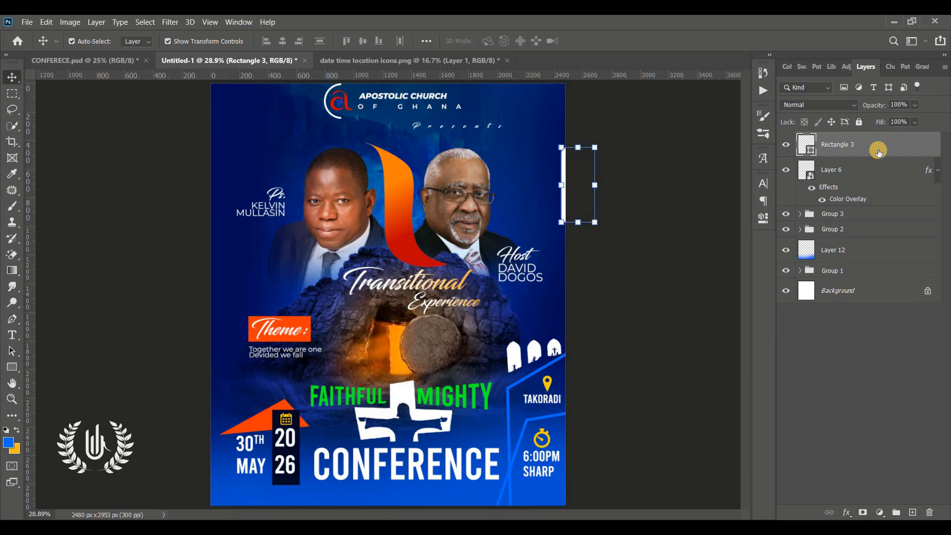
pyautogui.press('ctrl')
pyautogui.press('ctrl')
pyautogui.hotkey('ctrl', 'shift', 'alt', 'e')
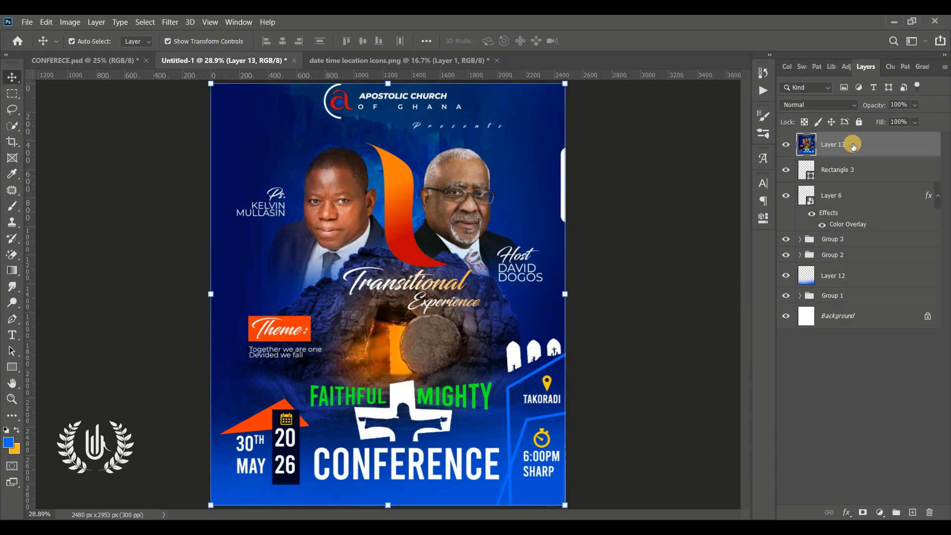
# Undo a stray shift of Layer 13, then launch the Camera Raw Filter
pyautogui.moveTo(292, 172); pyautogui.dragTo(460, 233)
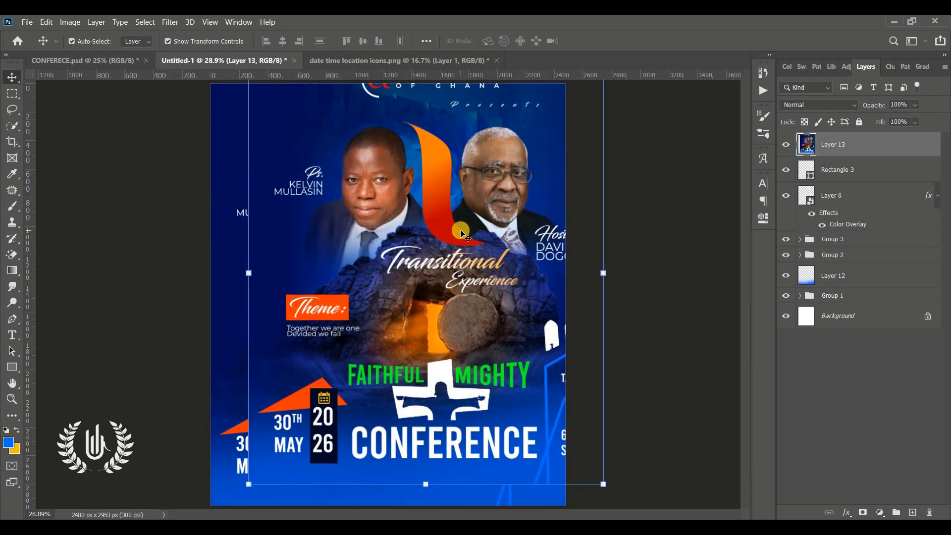
pyautogui.hotkey('ctrl', 'z')
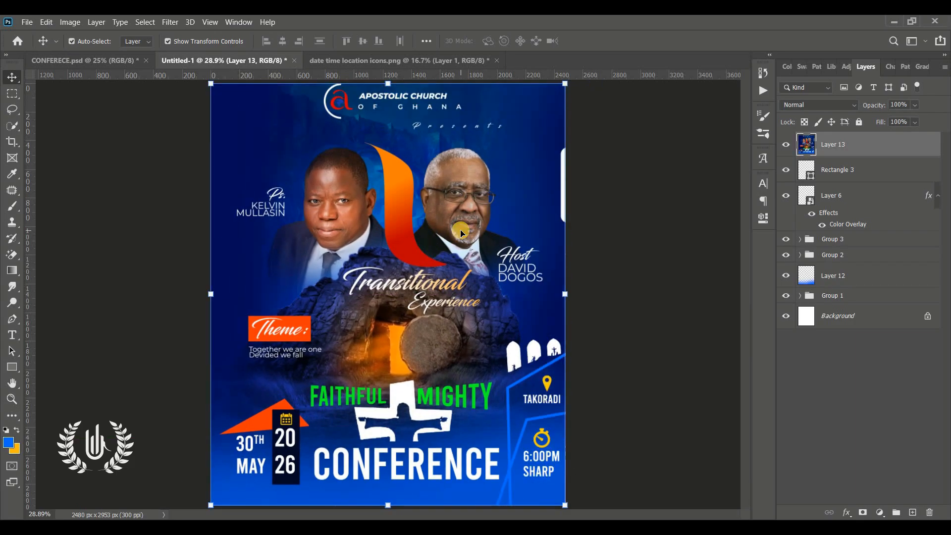
pyautogui.click(171, 23)
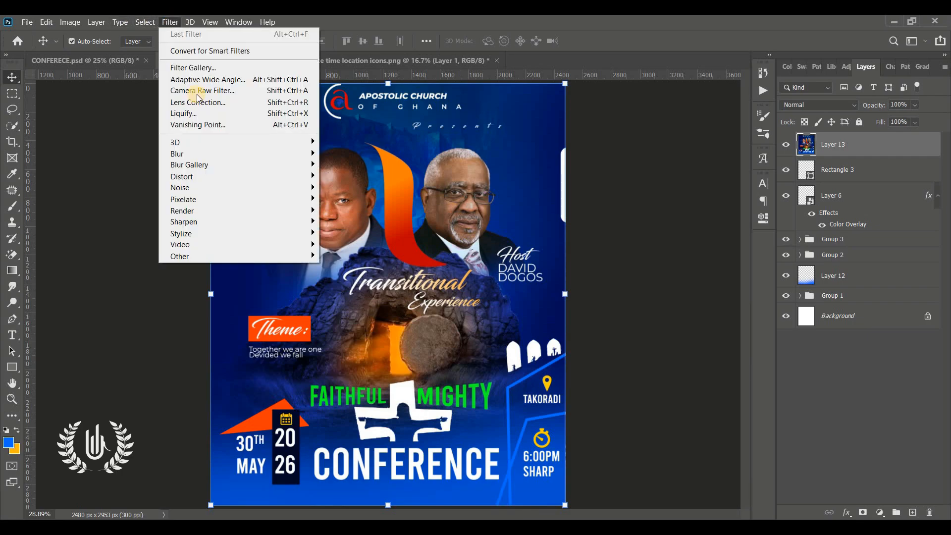
pyautogui.click(269, 93)
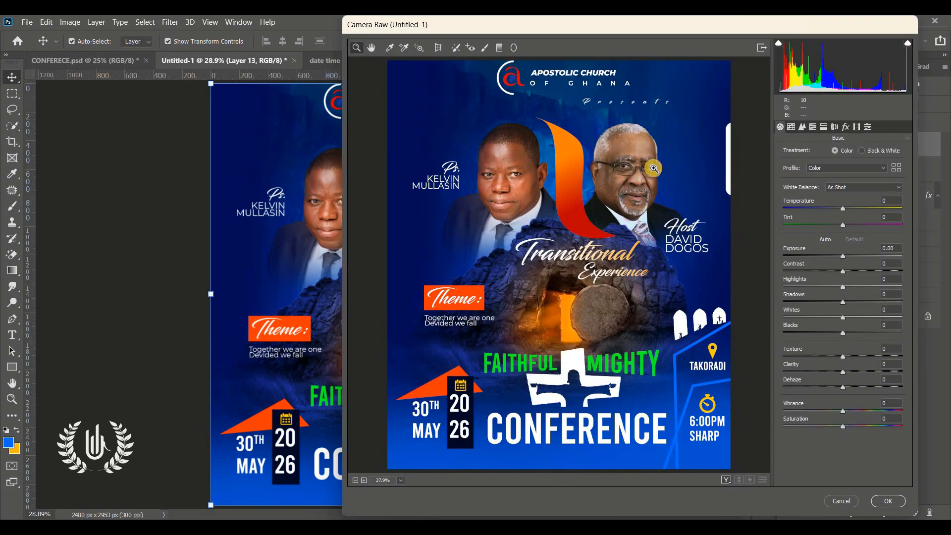
# In Camera Raw, apply Temperature +23, Tint +23, Contrast +14, Shadows -13, Texture +20, Saturation +11; deselect
pyautogui.click(856, 209)
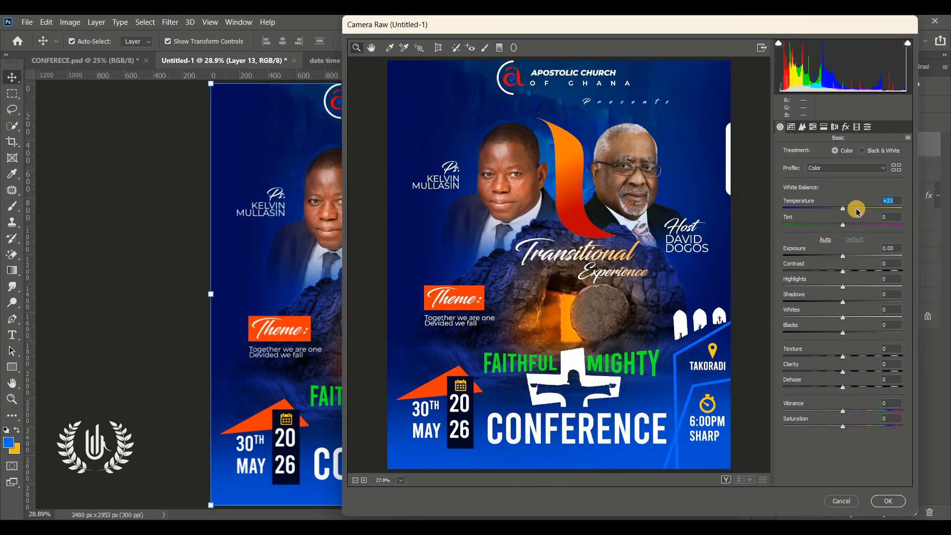
pyautogui.press('Tab')
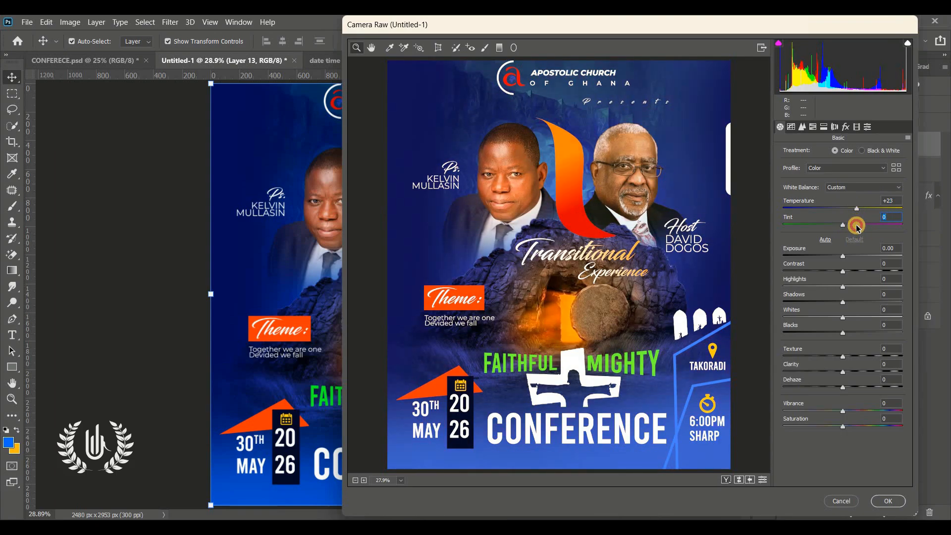
pyautogui.click(856, 226)
pyautogui.click(851, 271)
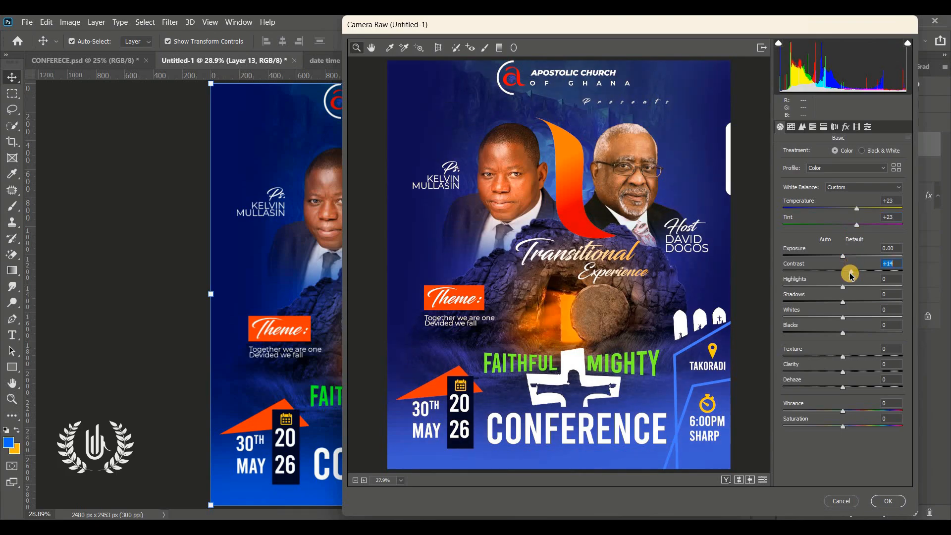
pyautogui.click(836, 303)
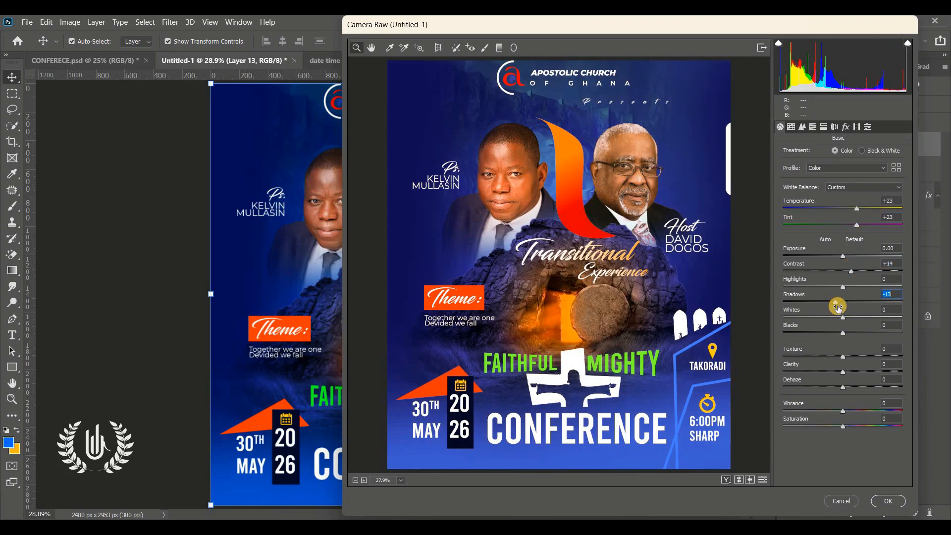
pyautogui.click(854, 356)
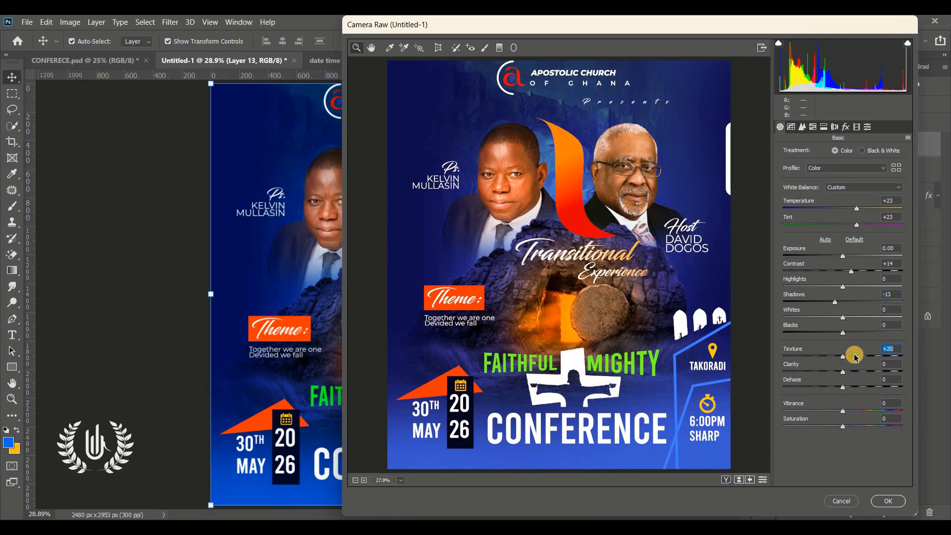
pyautogui.click(849, 426)
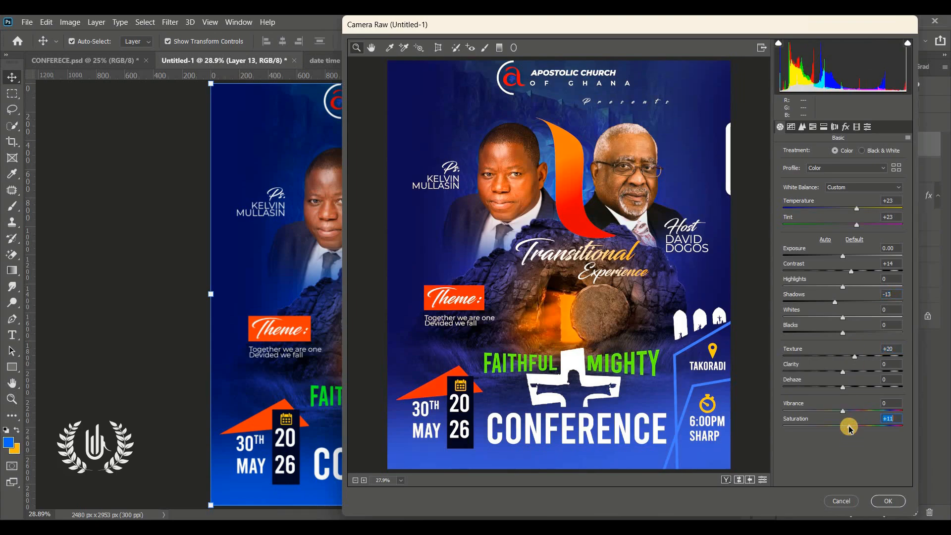
pyautogui.click(881, 501)
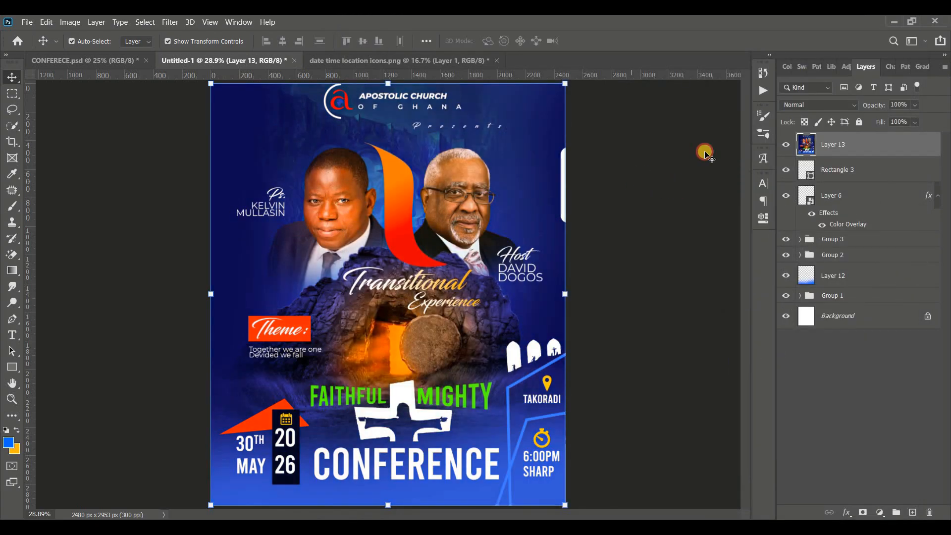
pyautogui.click(705, 152)
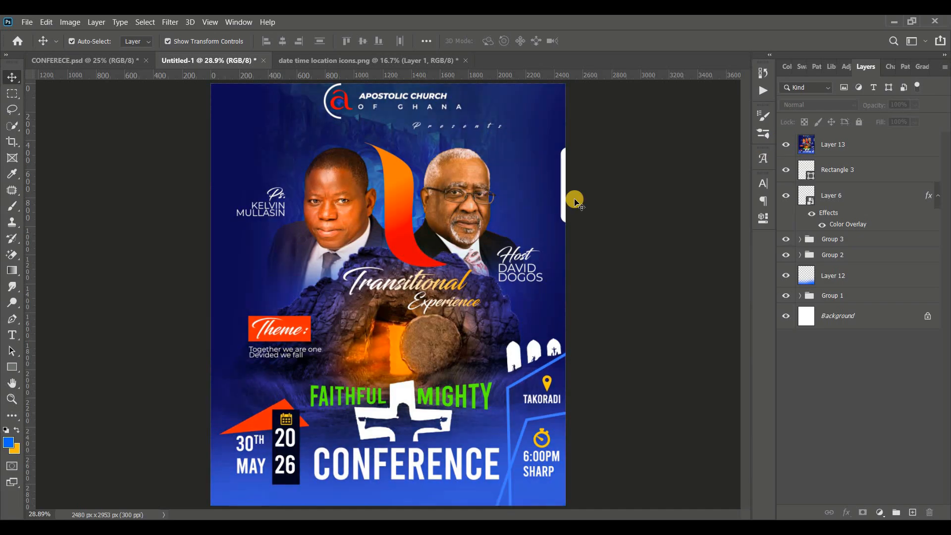